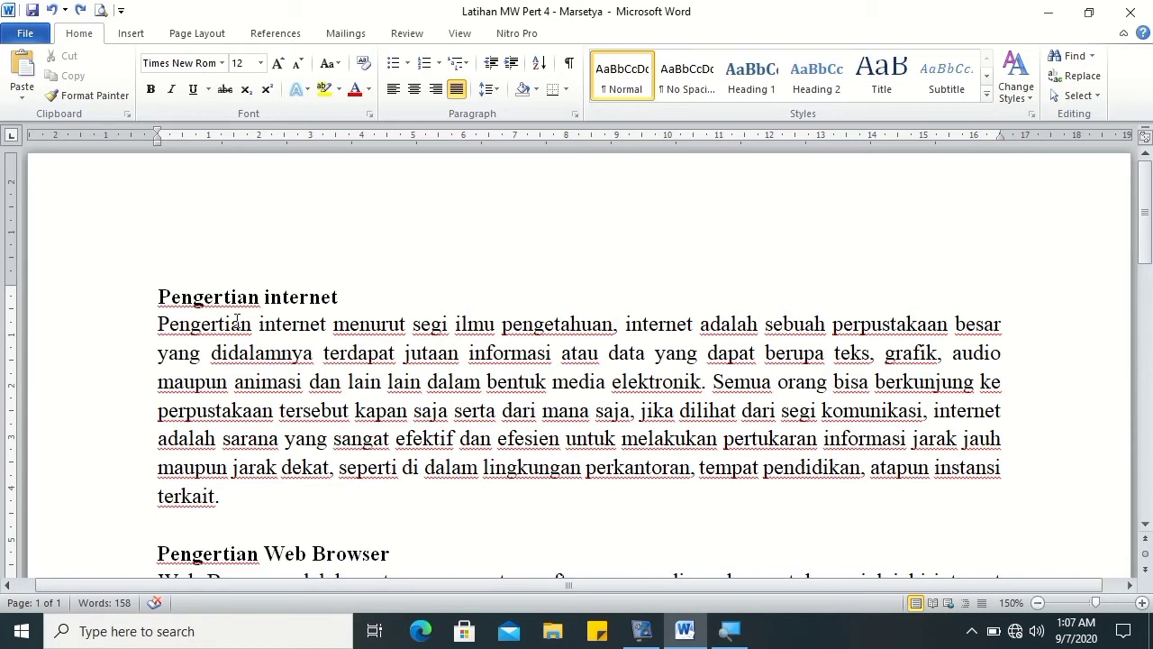
- Give the Pengertian internet paragraph a First line special indent of 1.27 cm
left_click(160, 323)
left_click(577, 120)
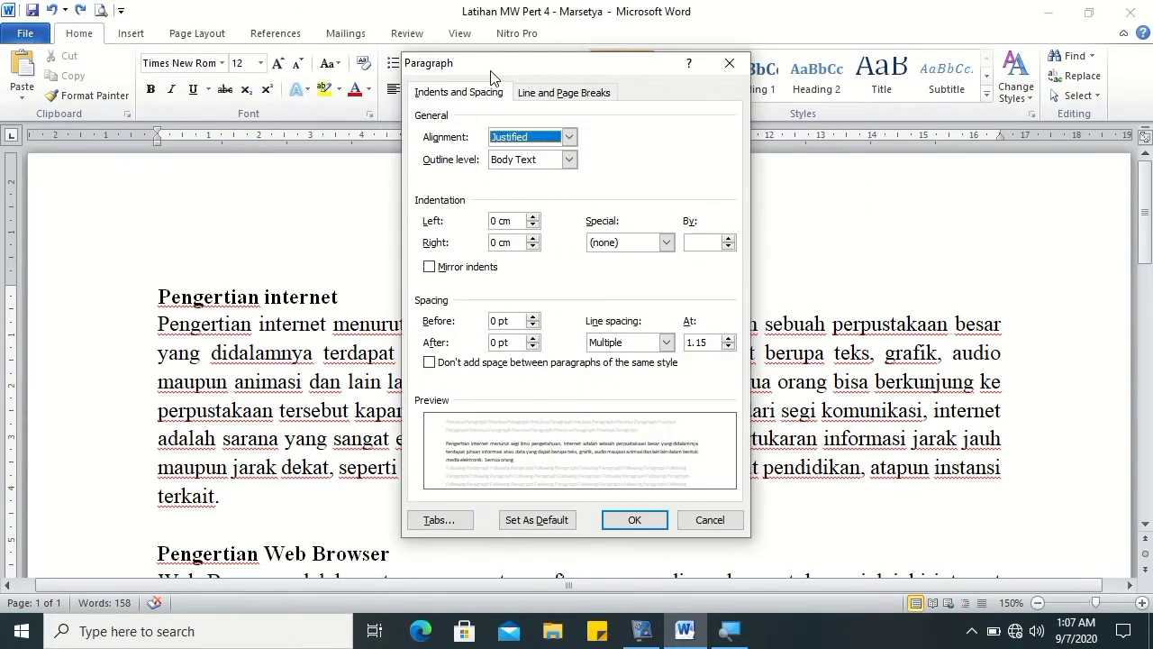
left_click_drag(493, 76, 620, 130)
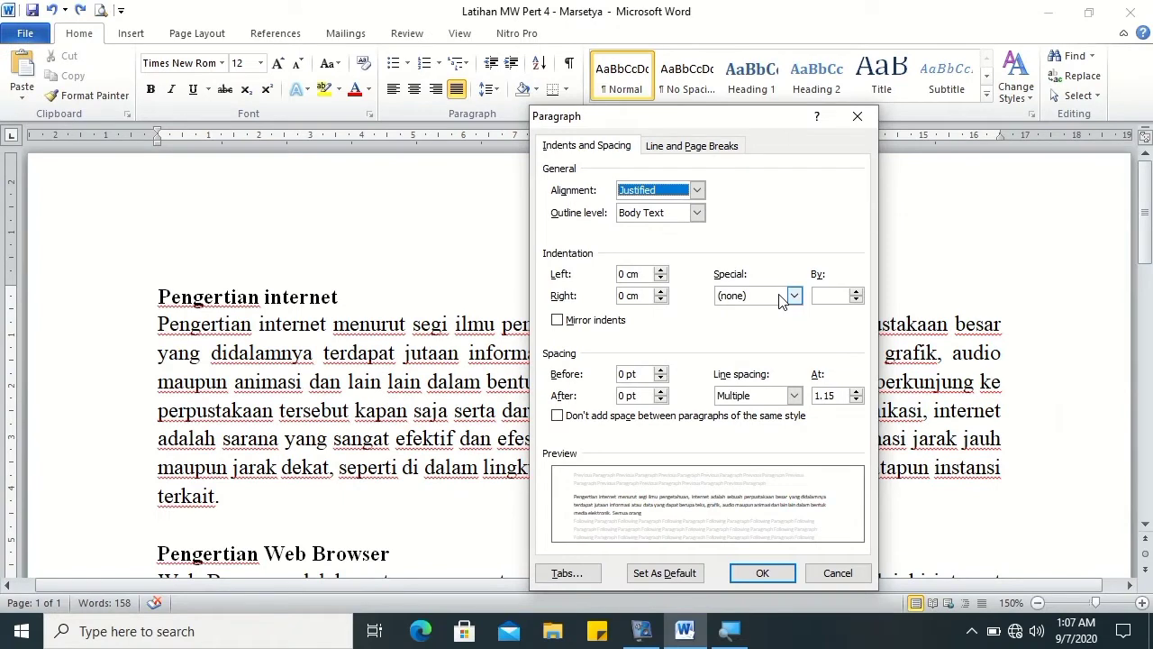
left_click(780, 297)
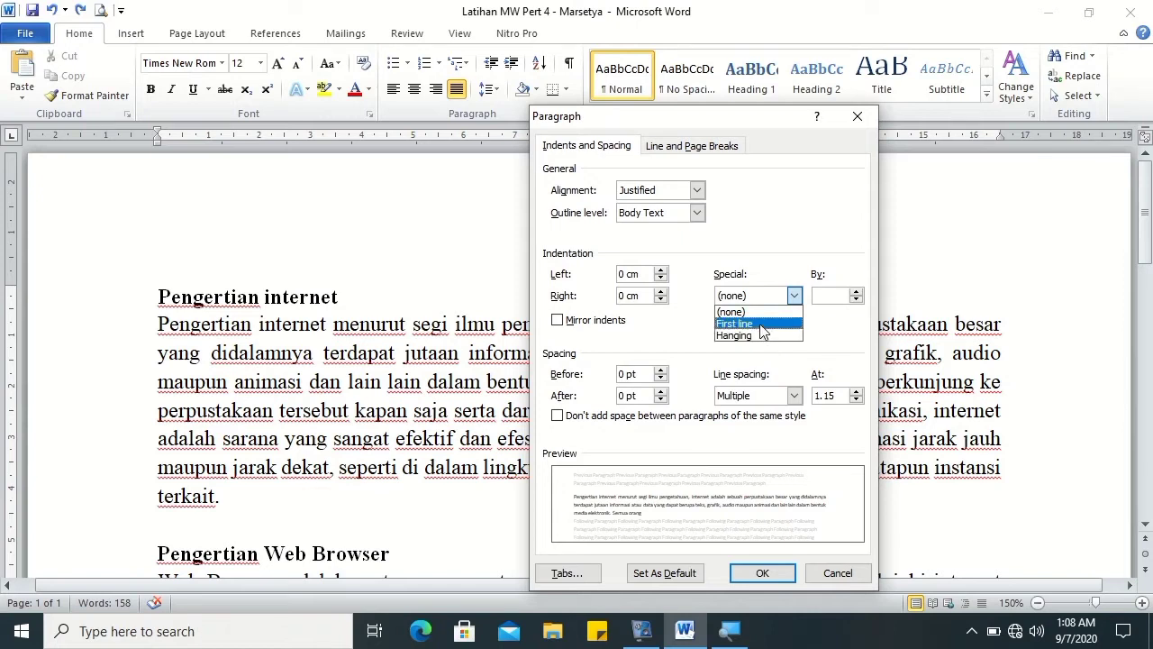
left_click(760, 324)
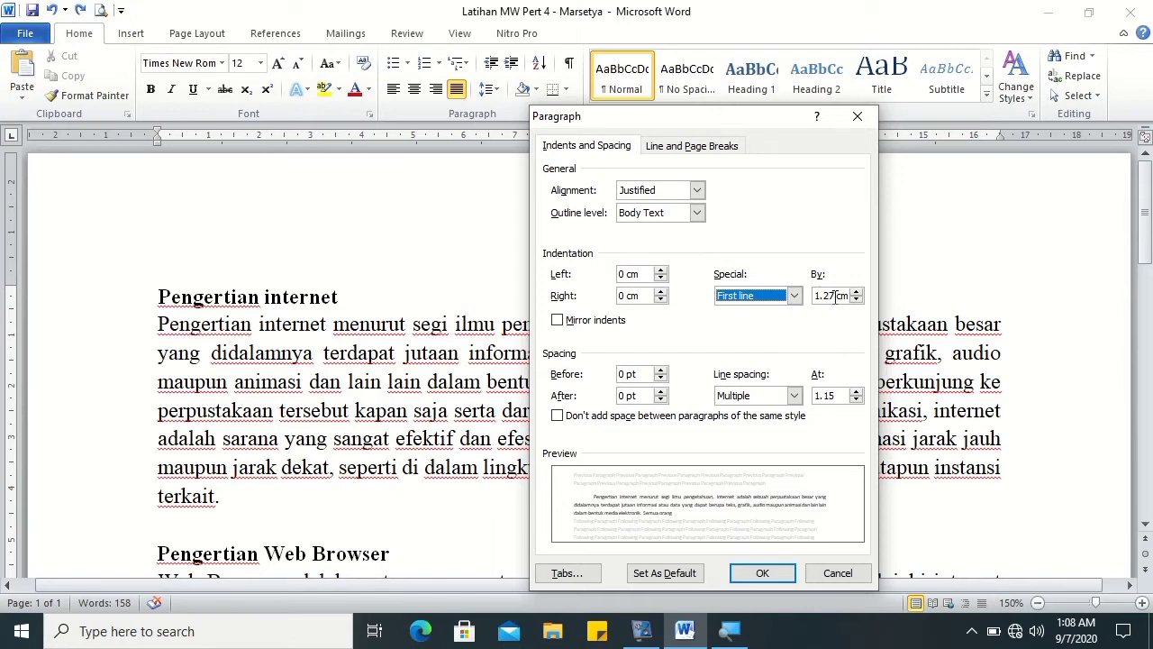
left_click(768, 575)
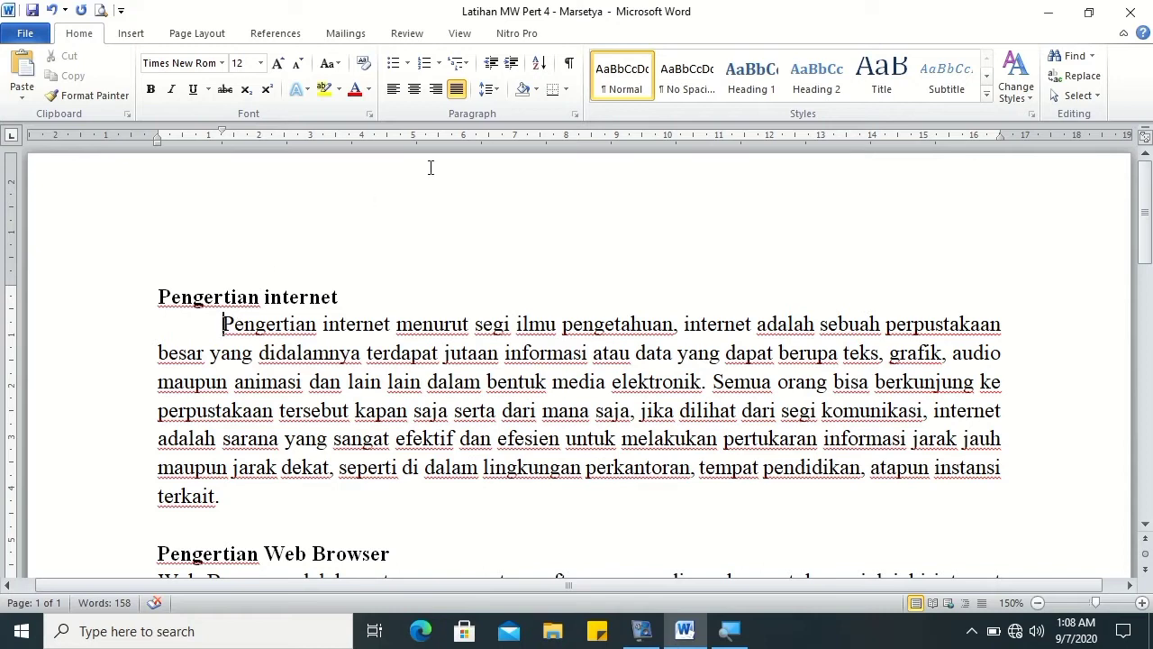
- Set the paragraph's Special indentation back to (none)
left_click(574, 114)
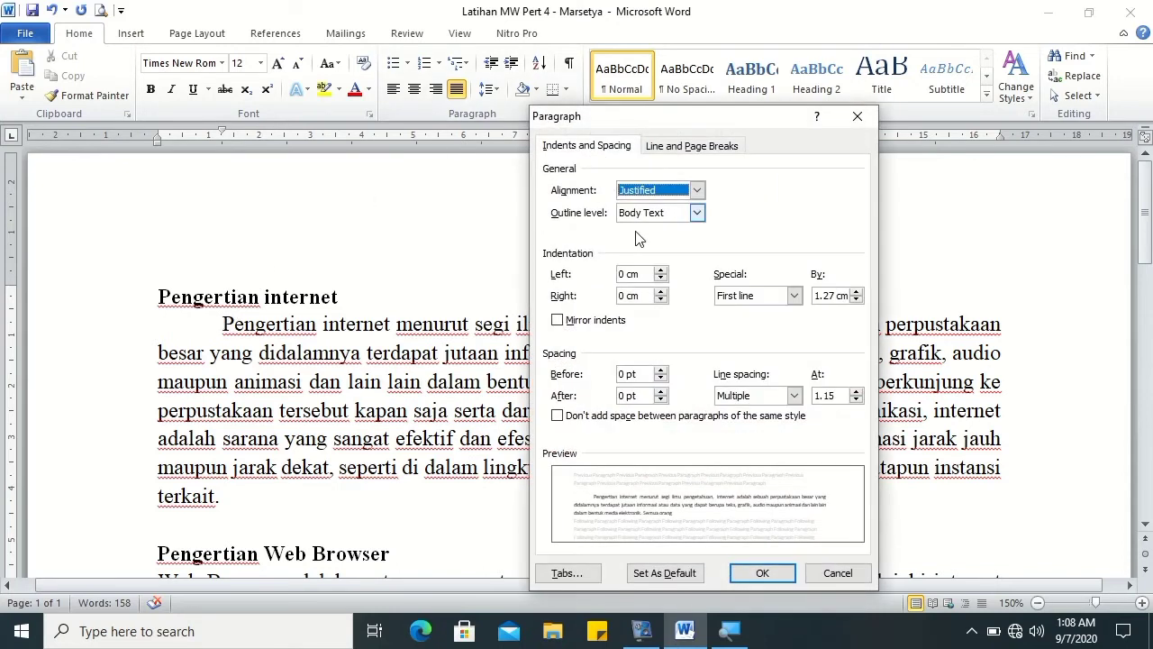
left_click(791, 296)
left_click(778, 313)
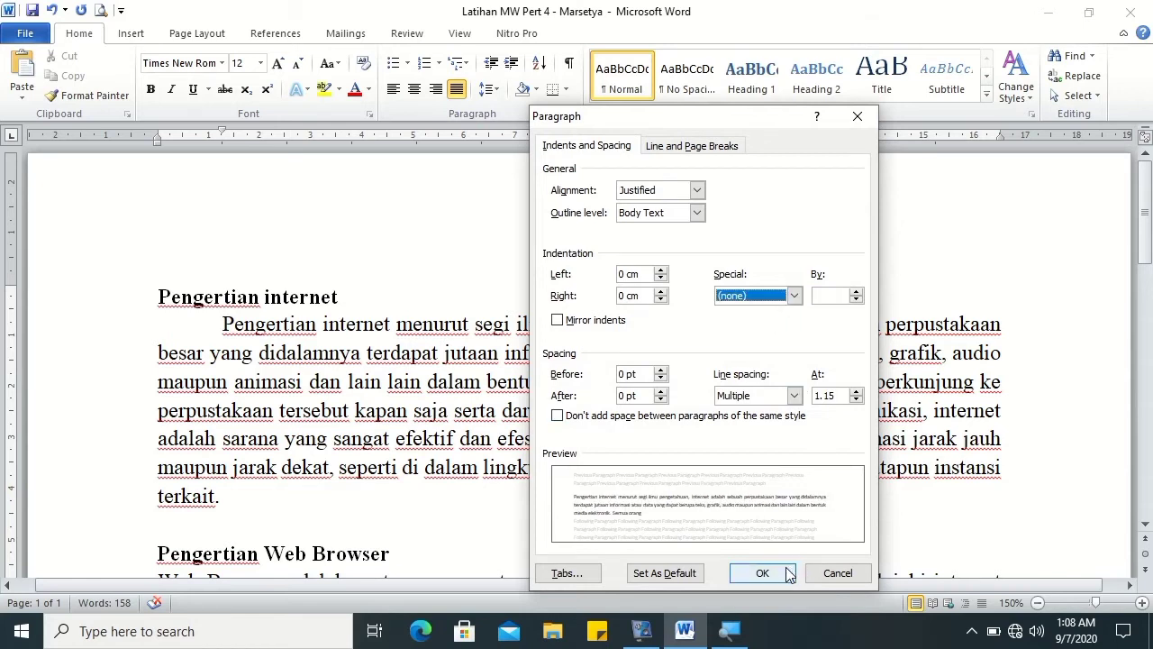
left_click(762, 573)
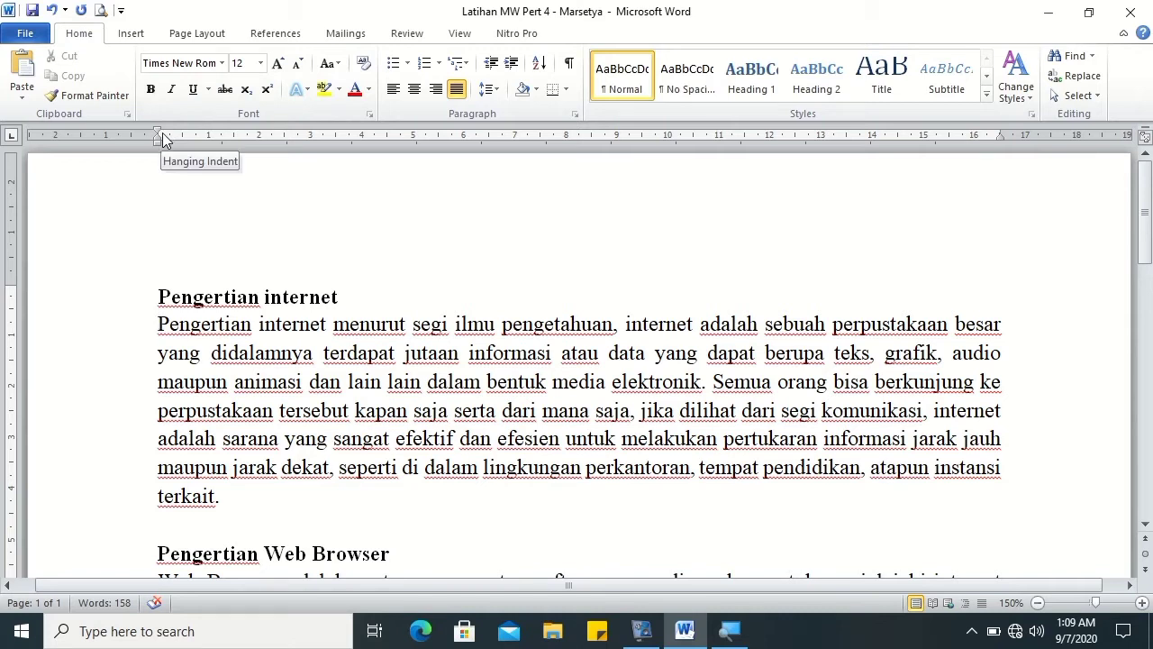
- Drag the ruler's first-line indent marker inward, then back flush to the left margin
left_click(162, 132)
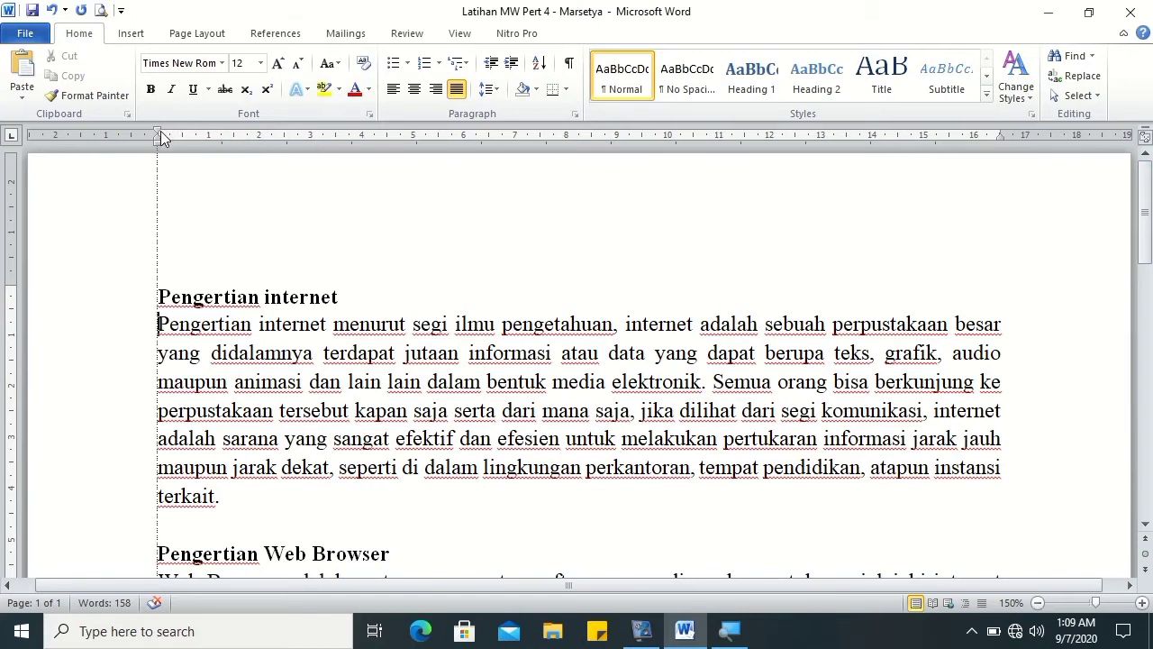
left_click_drag(217, 138, 220, 139)
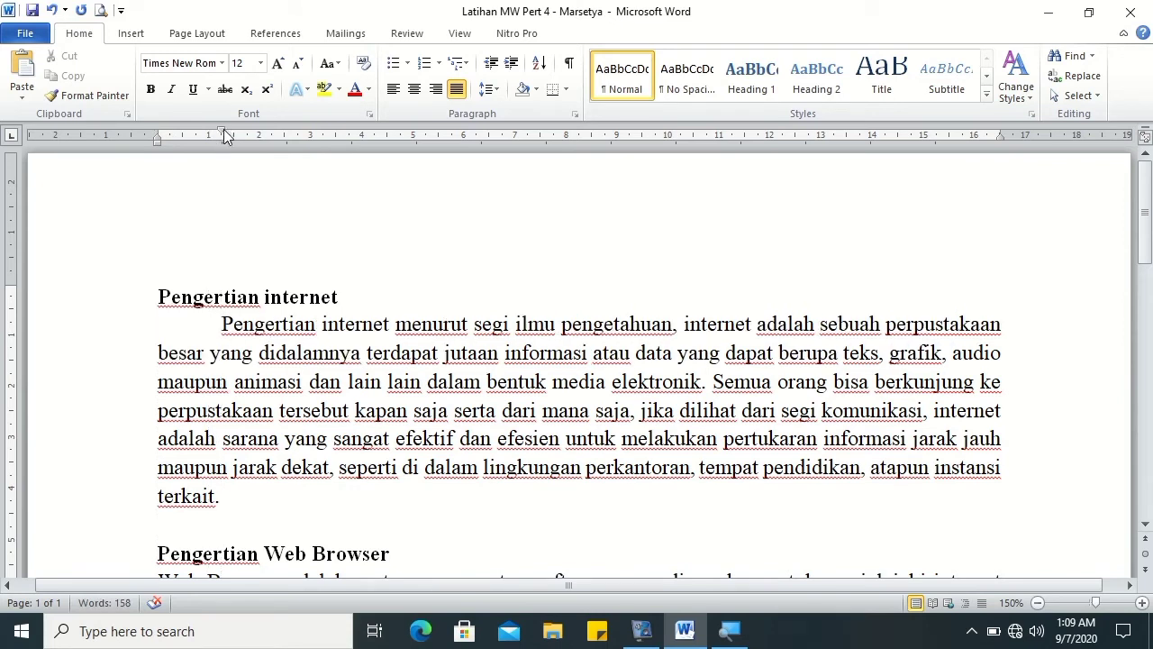
mouse_move(224, 130)
left_mouse_down()
mouse_move(147, 129)
mouse_move(158, 130)
left_mouse_up()
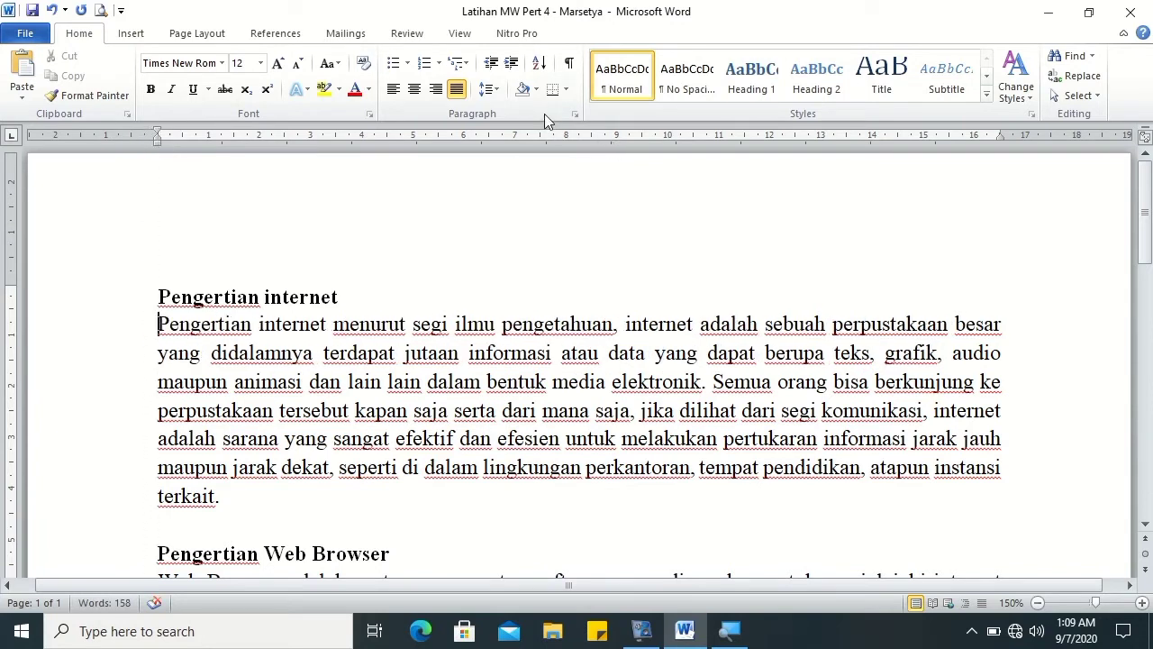
- Reapply a First line 1.27 cm indent and recheck it in the Paragraph settings
left_click(574, 114)
left_click(740, 297)
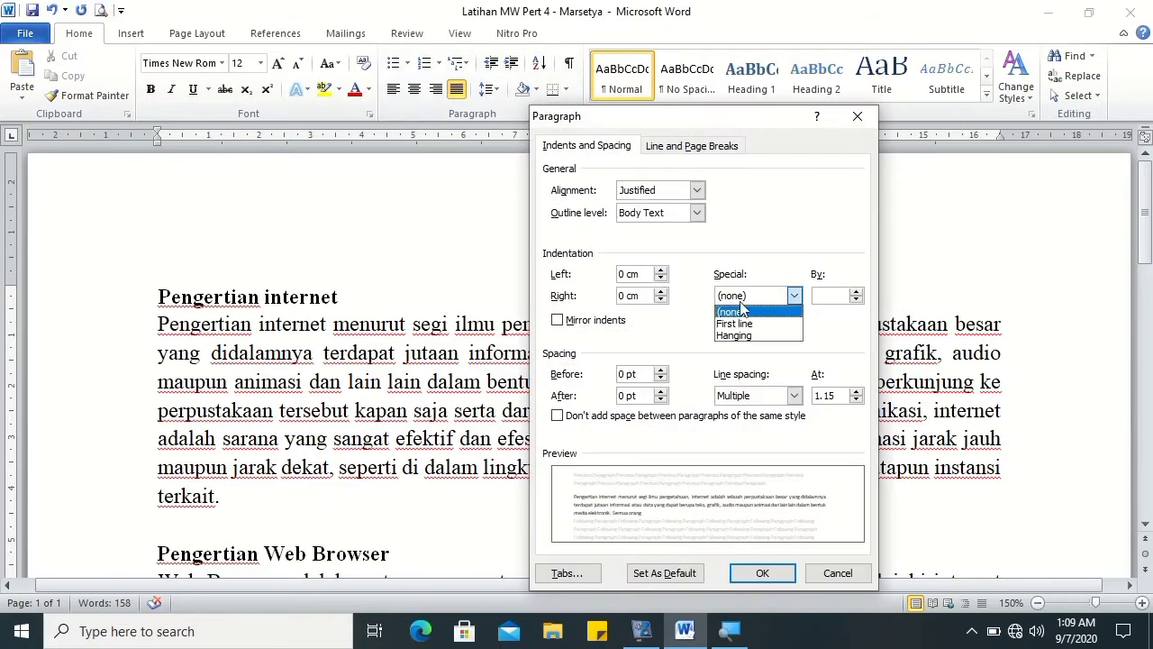
left_click(734, 322)
left_click(762, 573)
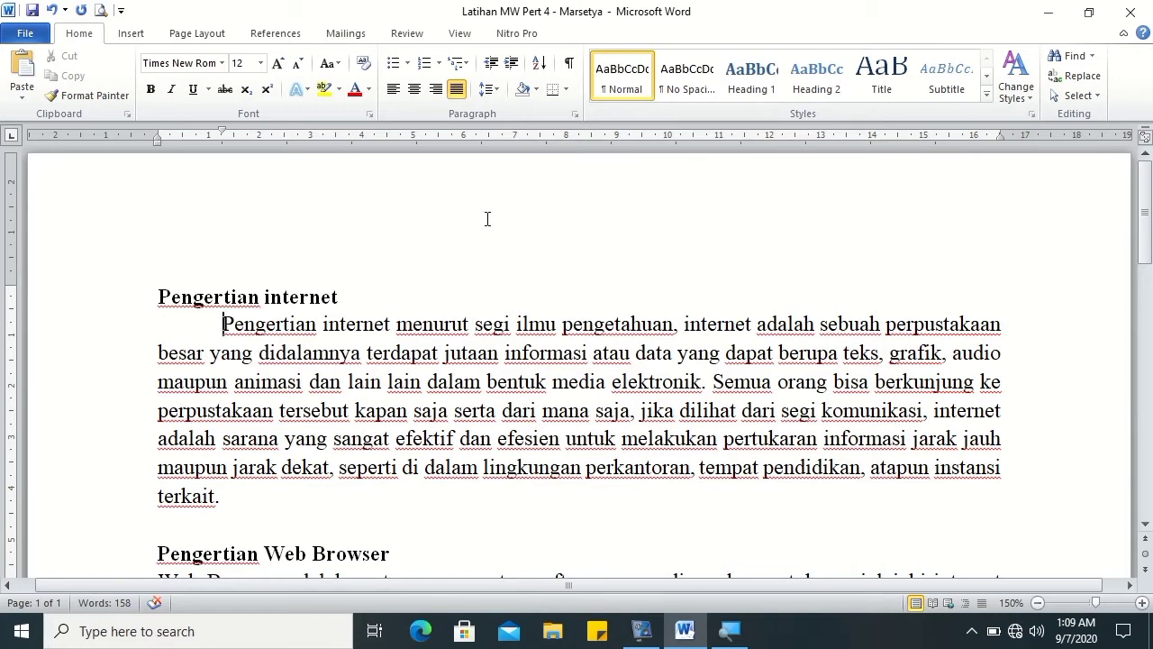
left_click(576, 115)
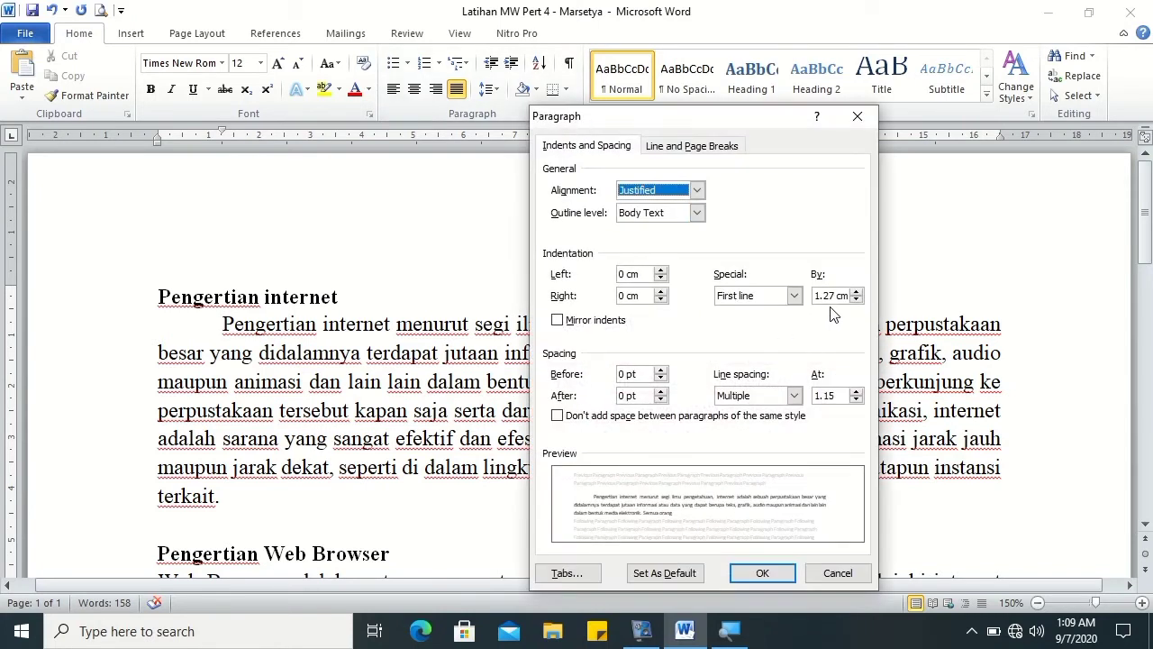
left_click(763, 574)
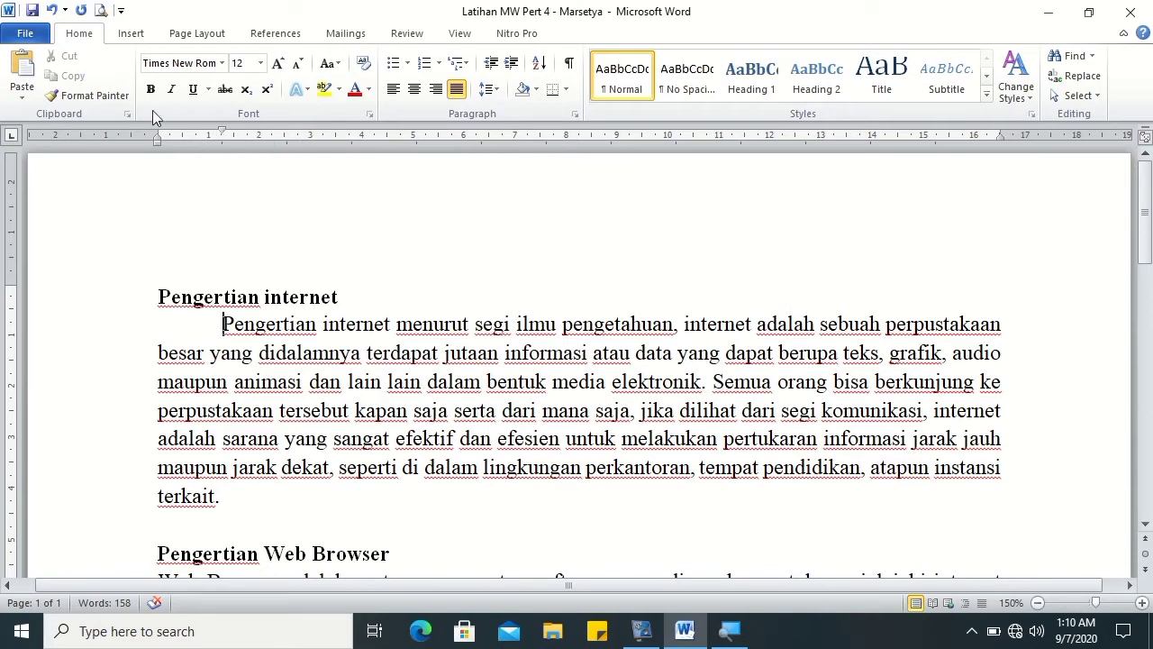
left_click(23, 35)
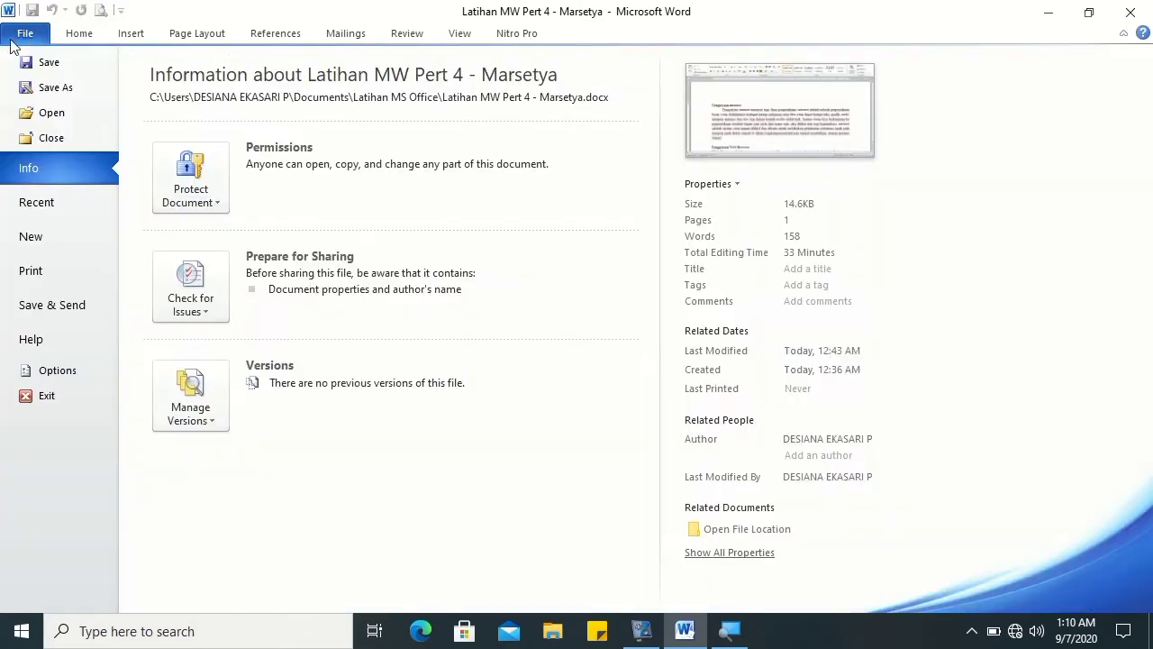
left_click(70, 377)
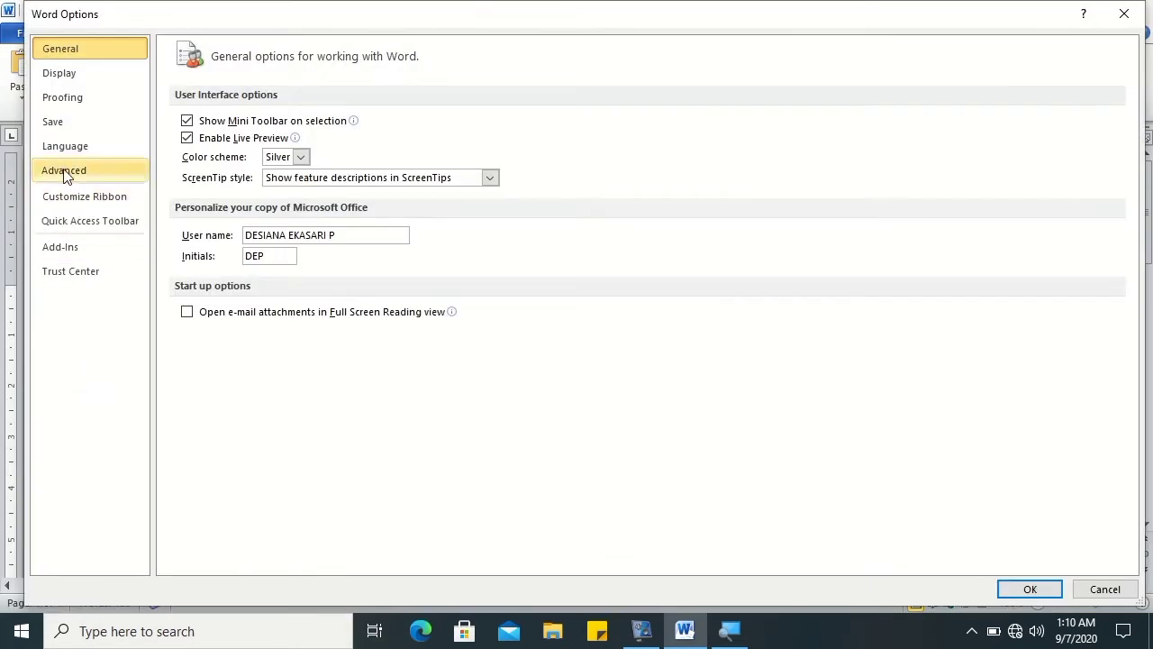
left_click(66, 176)
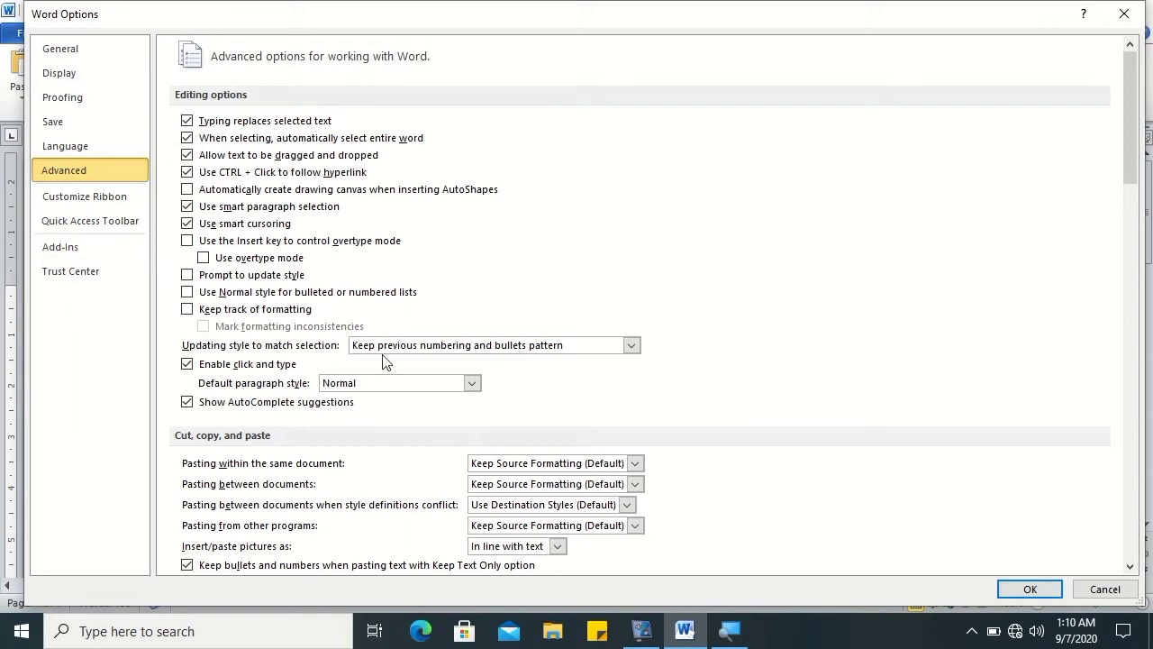
left_click_drag(1131, 164, 1151, 285)
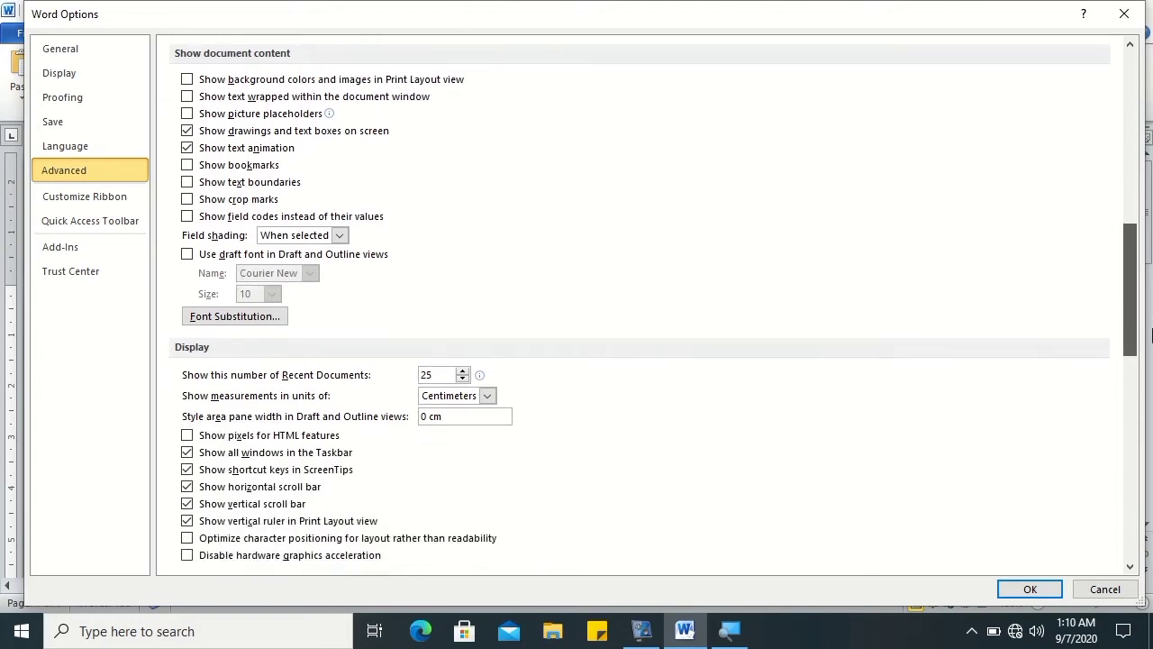
left_click_drag(1150, 284, 1150, 339)
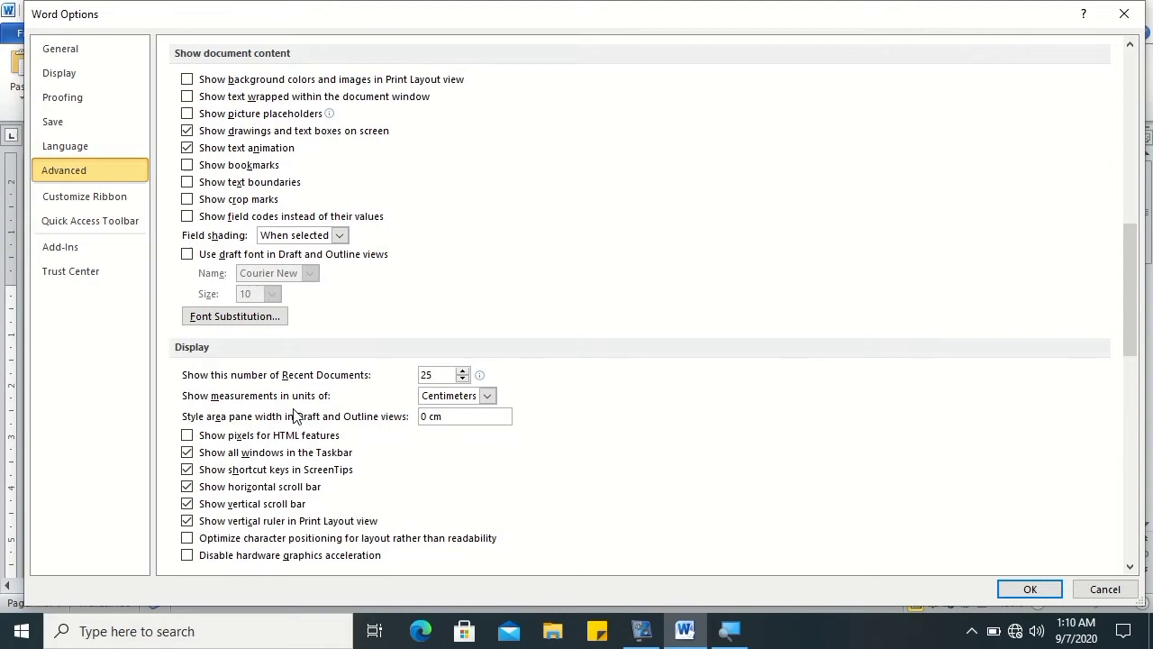
left_click(487, 397)
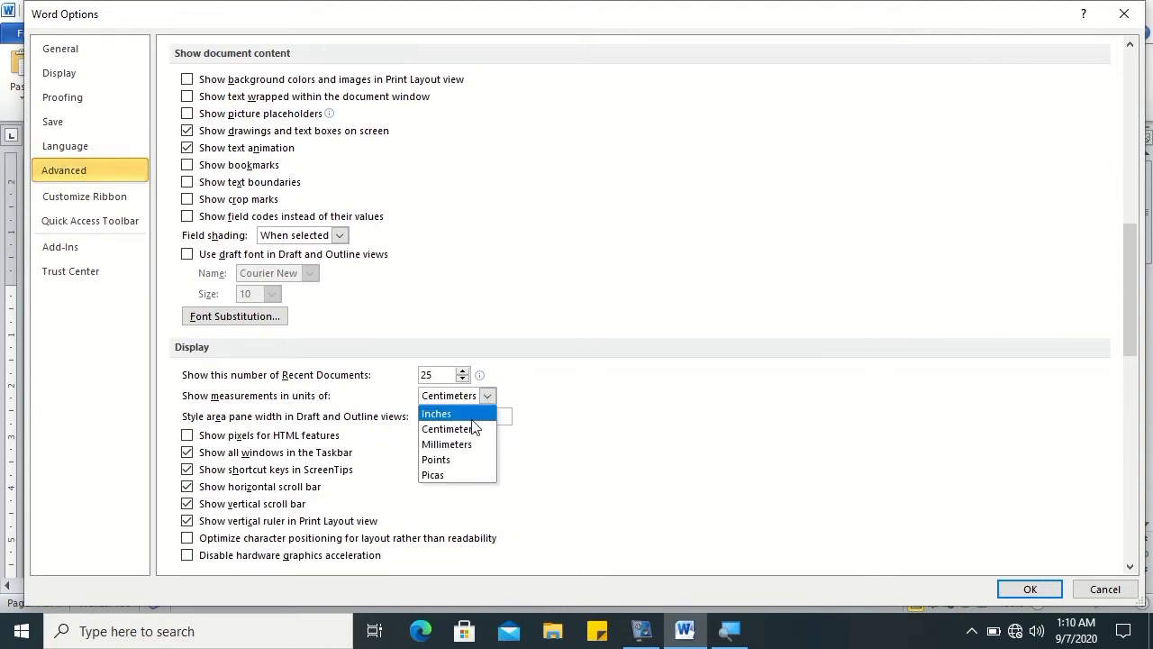
left_click(470, 433)
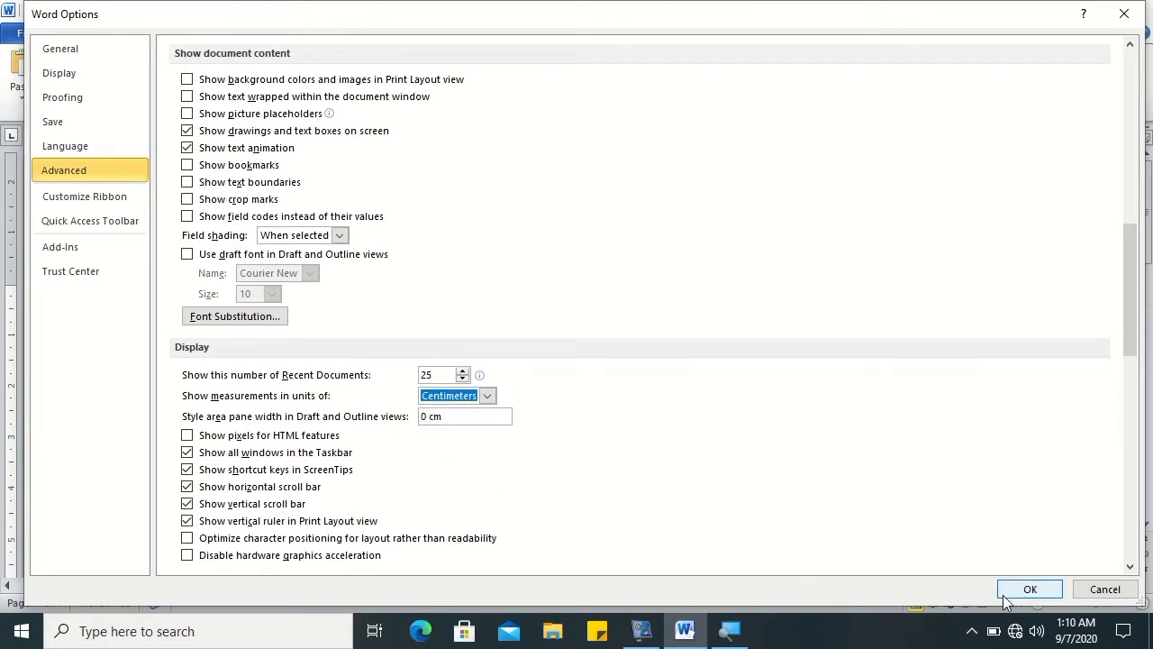
left_click(1030, 588)
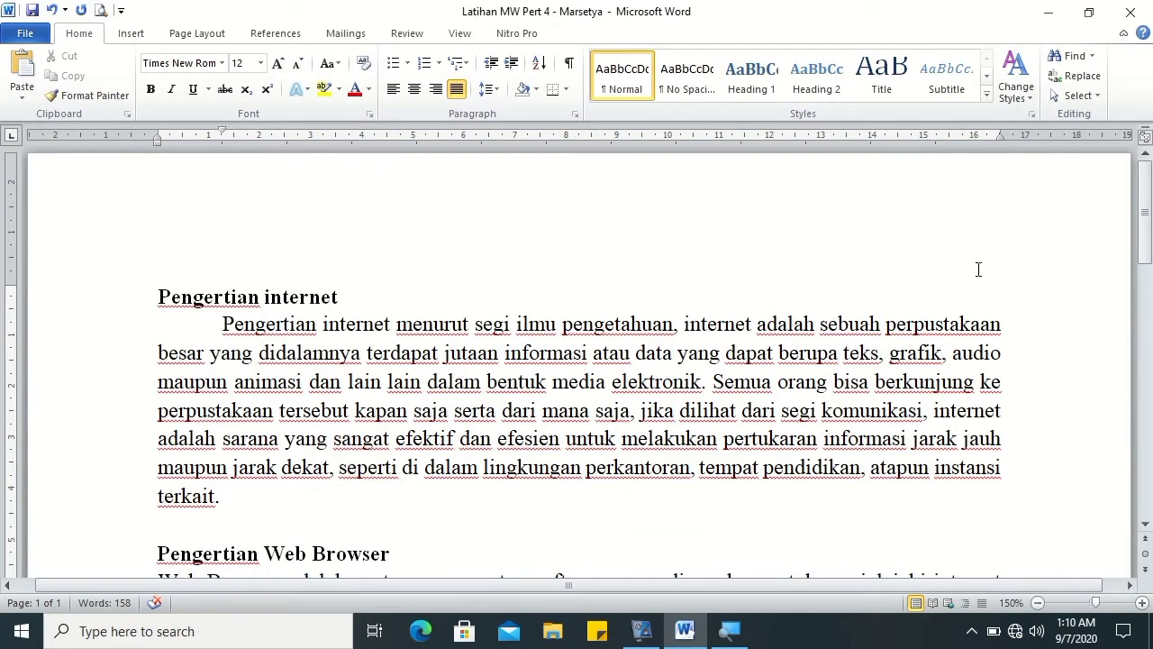
- Set the Pengertian Web Browser paragraph's Special indentation to Hanging, 1.27 cm
left_click_drag(1145, 217, 1145, 279)
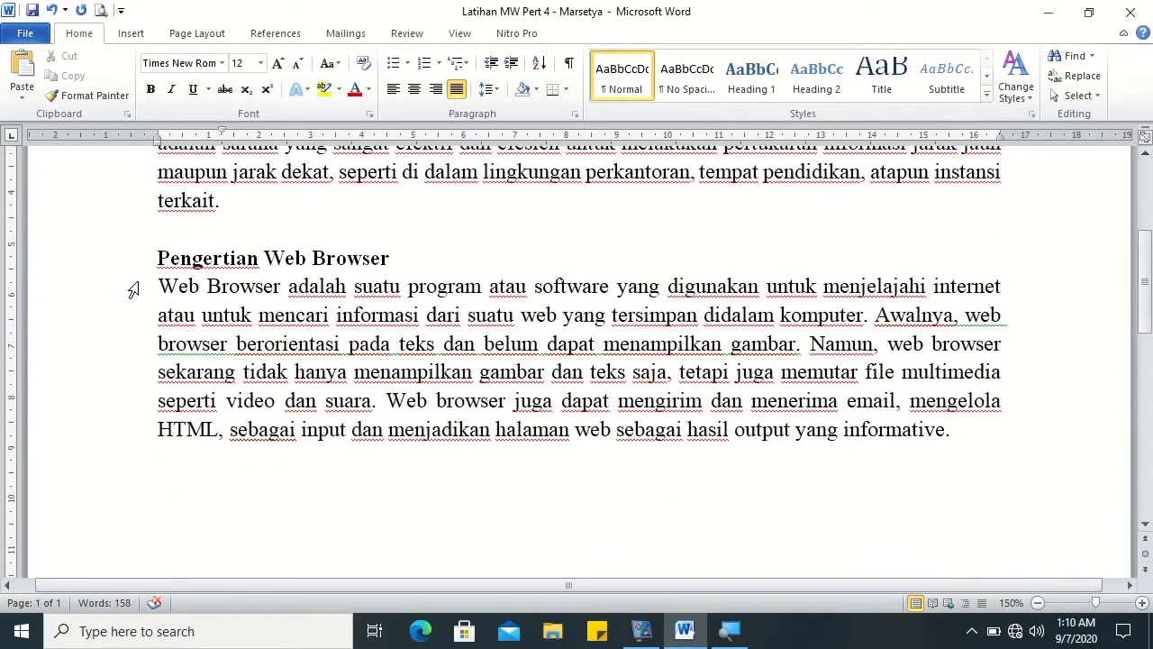
left_click(154, 271)
left_click(159, 286)
left_click(575, 116)
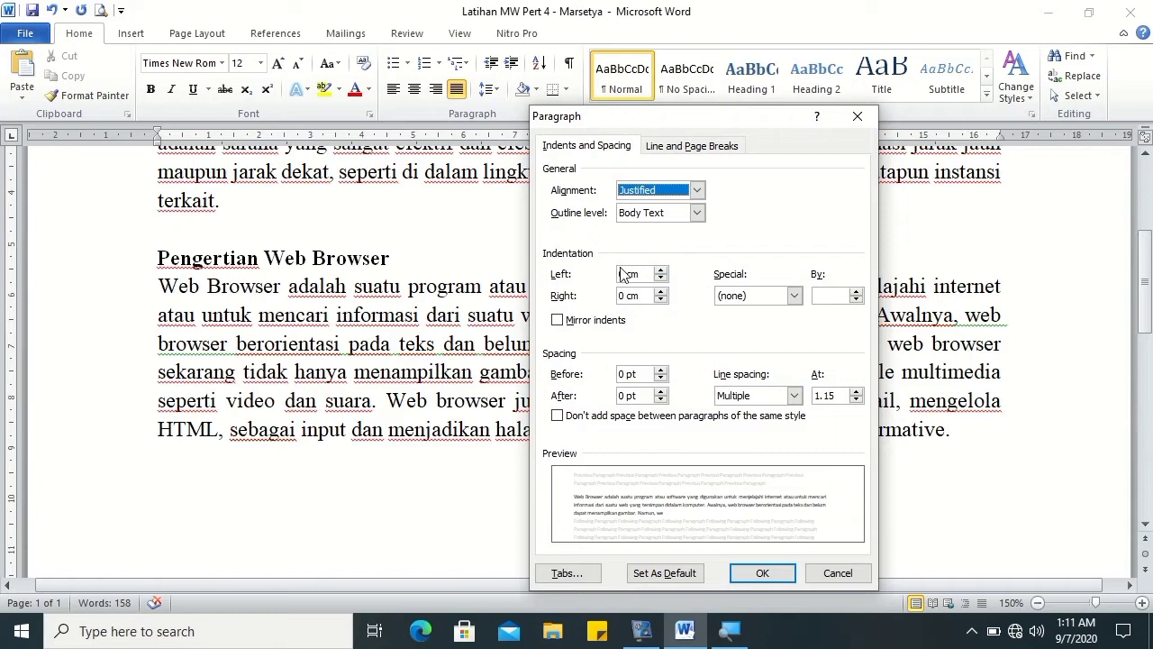
left_click(740, 303)
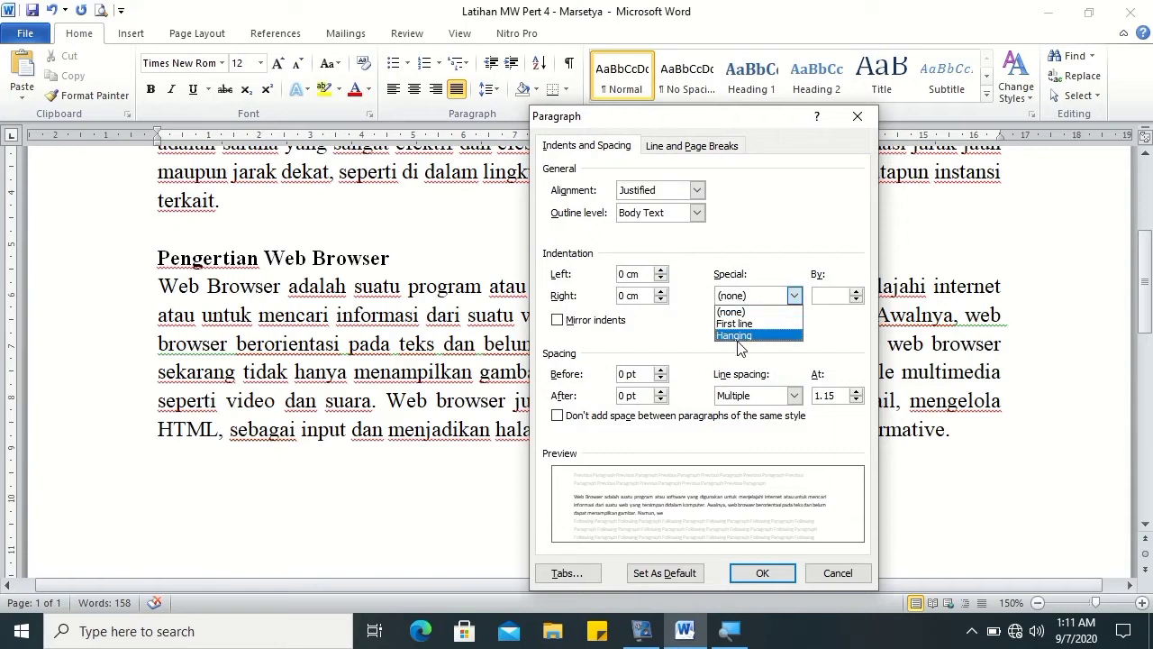
left_click(737, 338)
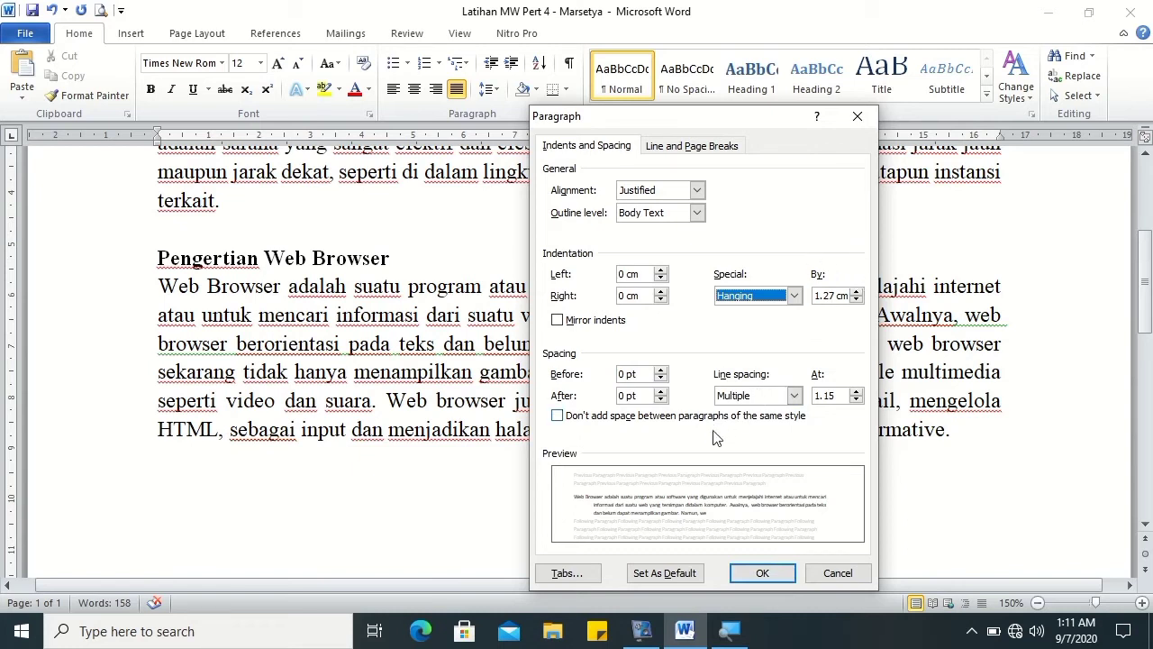
left_click(759, 575)
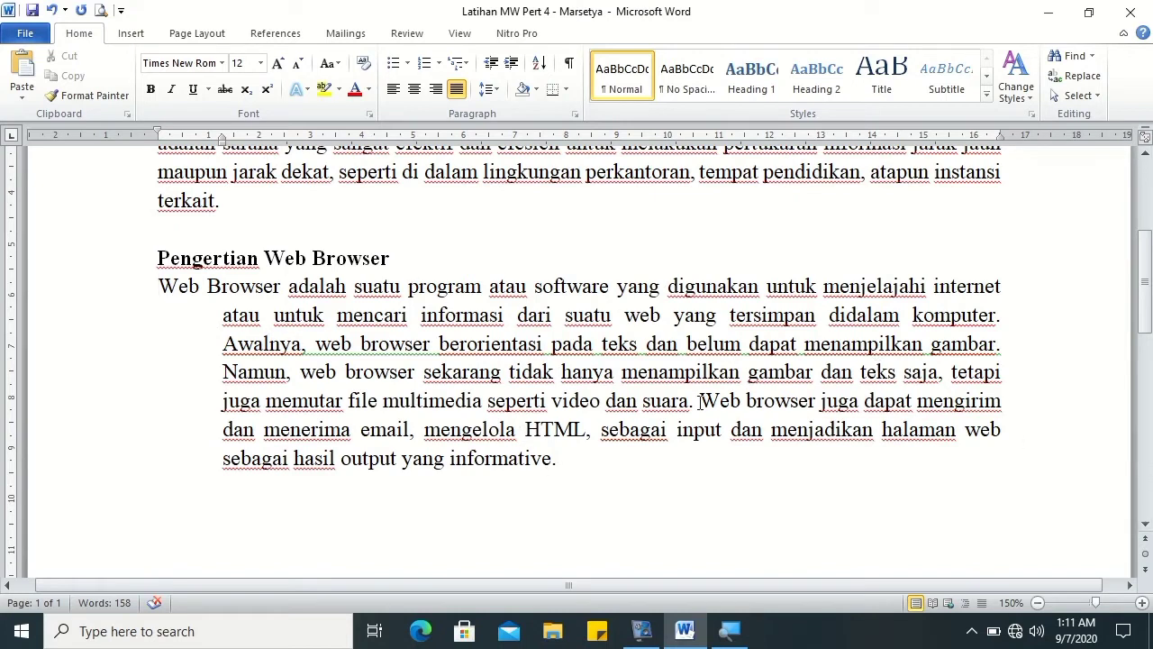
- Remove the Web Browser paragraph's hanging indent by setting Special to (none)
left_click(574, 114)
left_click(793, 296)
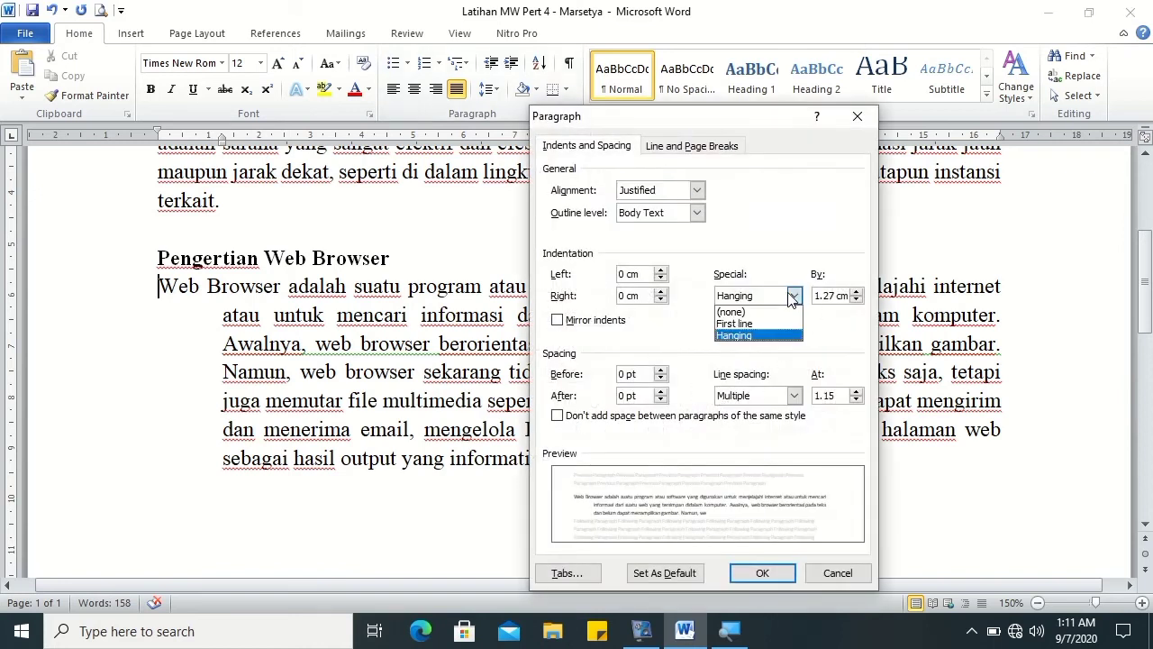
left_click(737, 308)
left_click(762, 573)
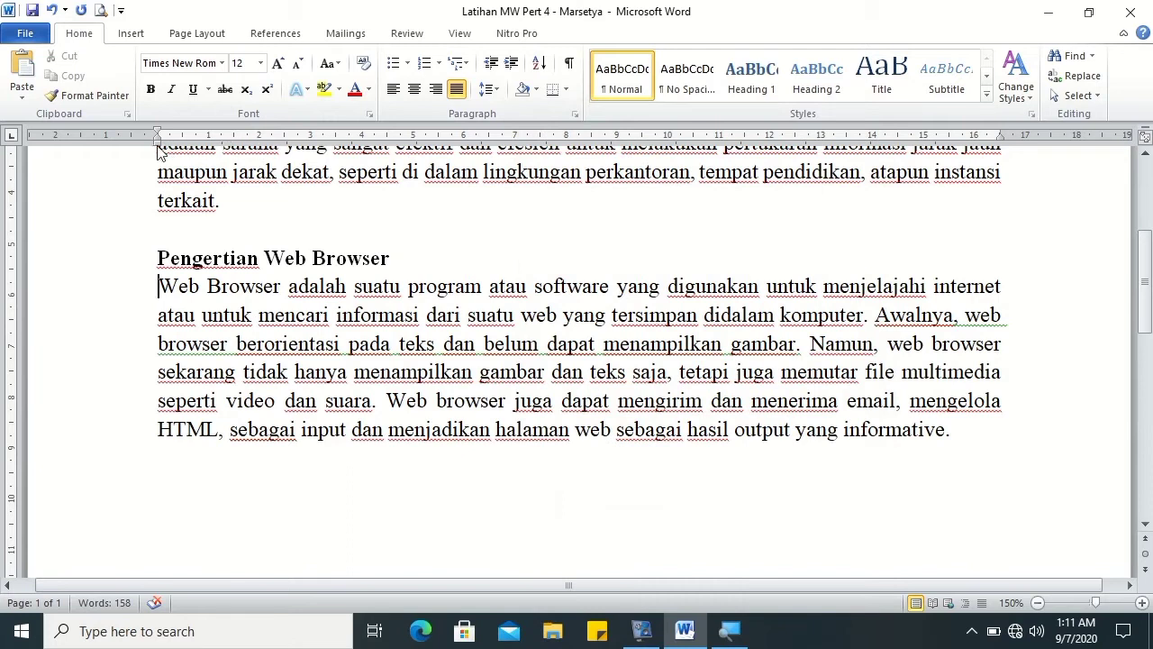
- Drag the ruler indent markers into a 1.25 cm hanging indent and confirm it in Paragraph settings
left_click_drag(159, 152, 159, 151)
left_click_drag(158, 151, 221, 153)
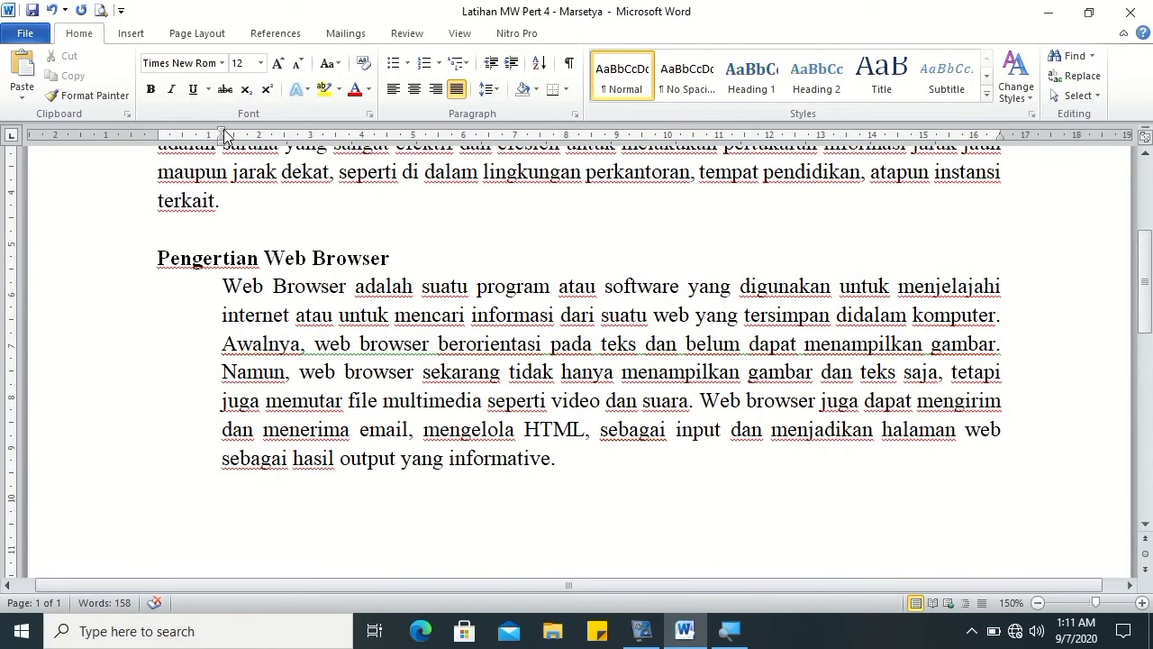
left_click_drag(220, 135, 163, 134)
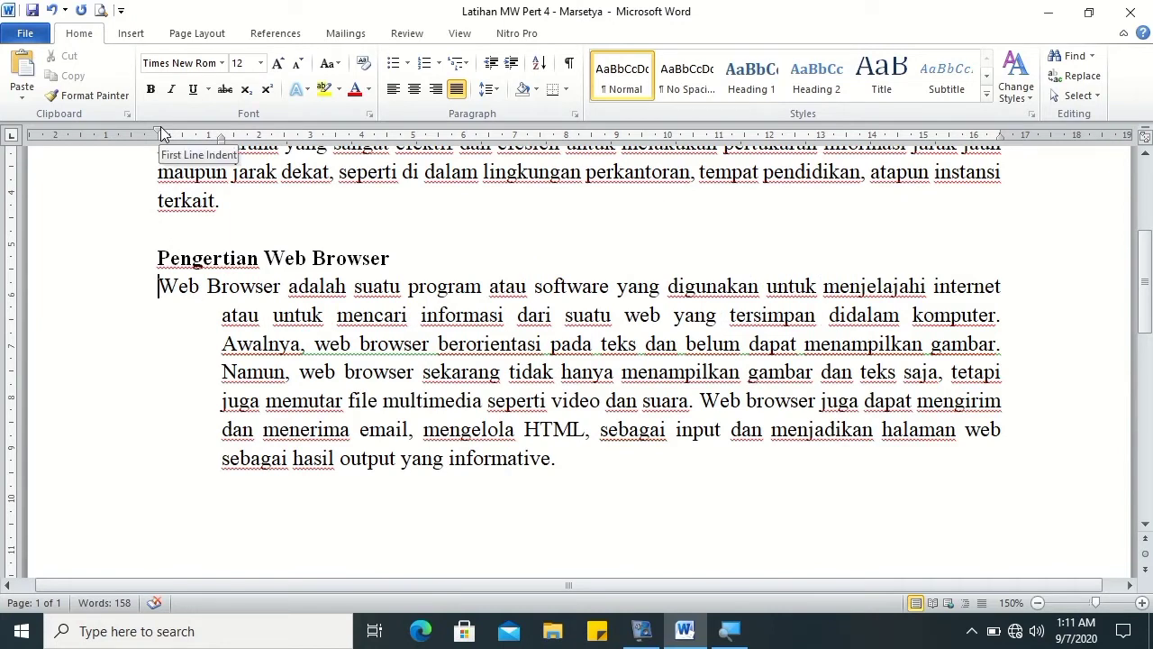
left_click(575, 114)
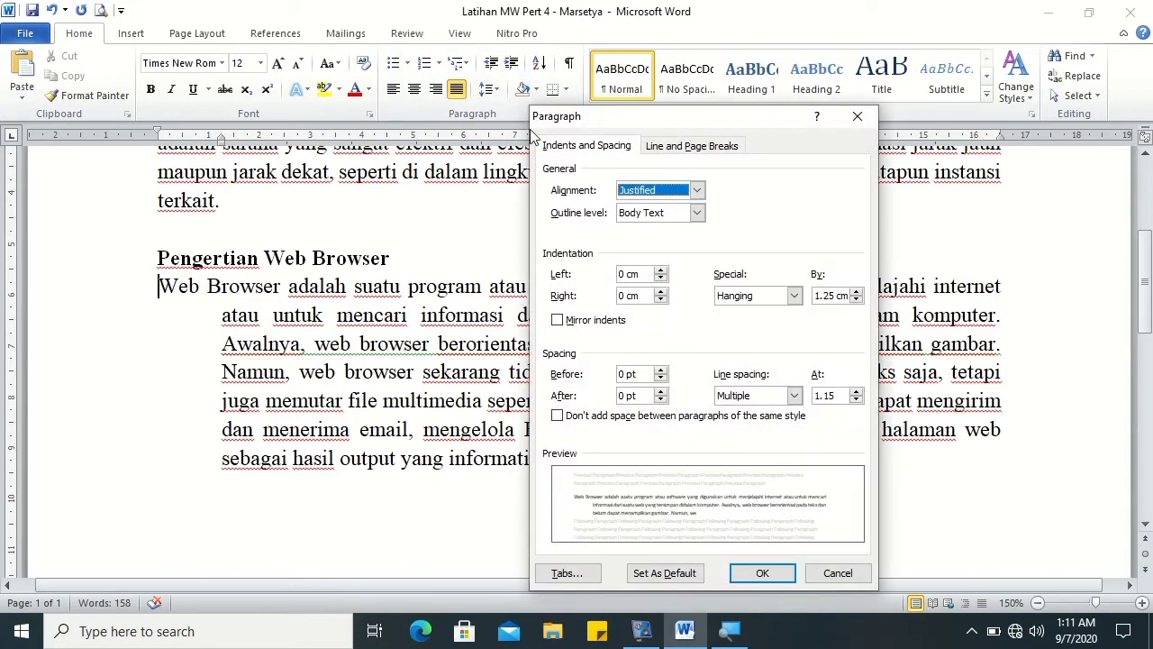
left_click(764, 576)
left_click(636, 464)
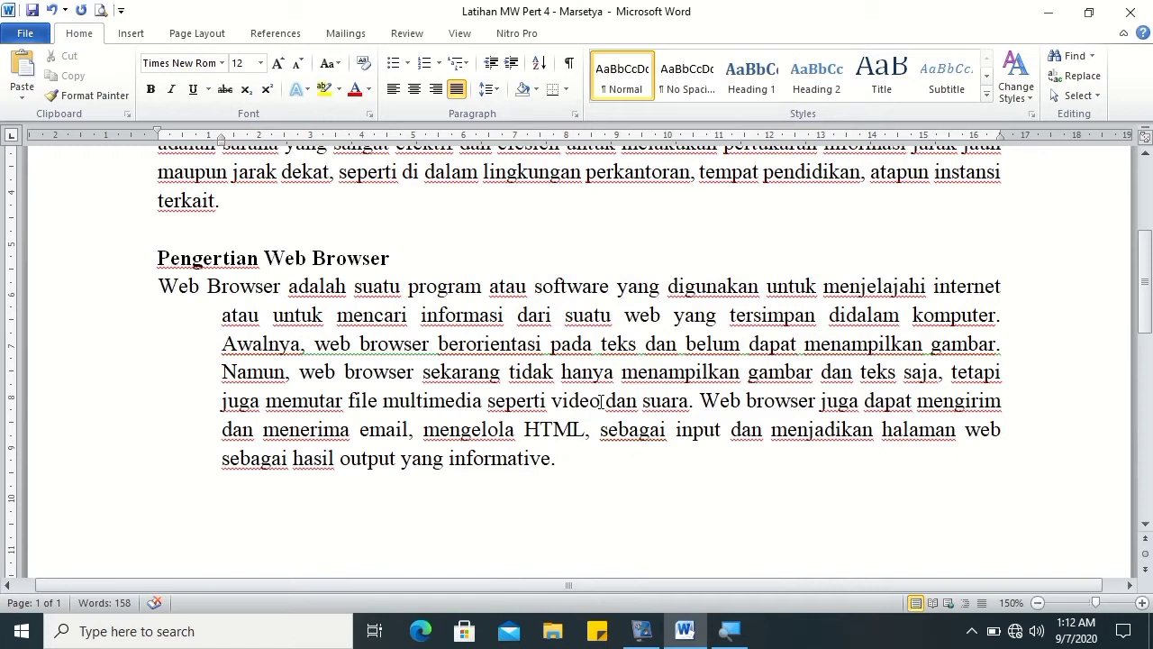
- Add an unindented empty line after 'informative.' and insert a page break for page 2
key("Return")
mouse_move(224, 144)
left_mouse_down()
mouse_move(174, 155)
mouse_move(145, 135)
mouse_move(158, 137)
left_mouse_up()
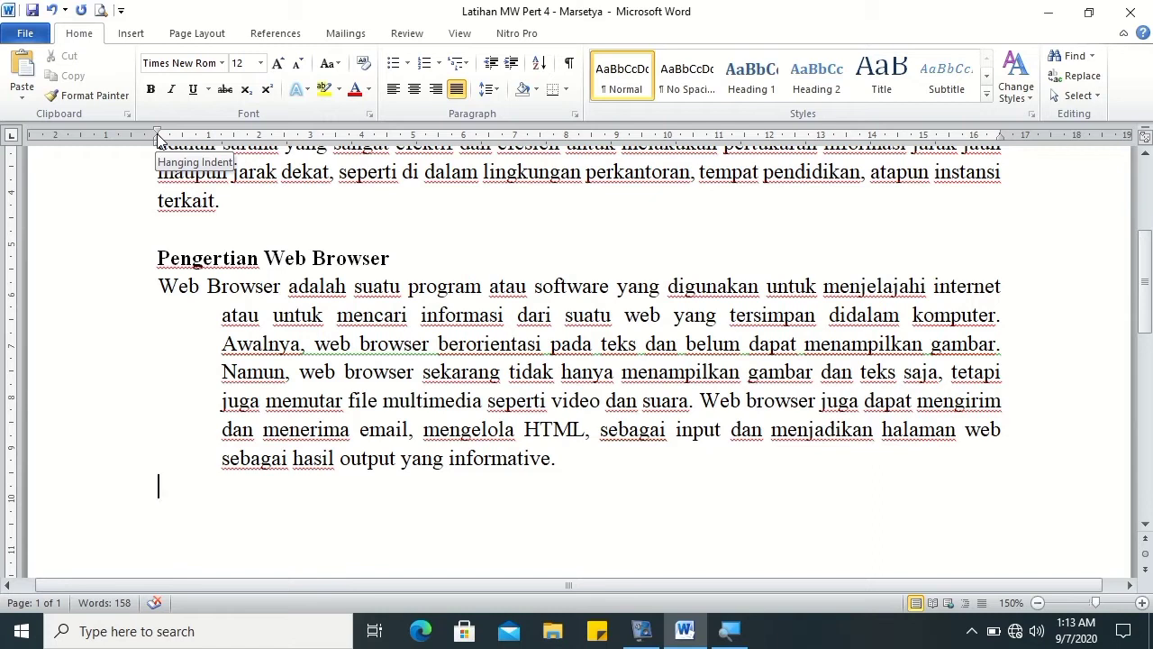
key("ctrl+Return")
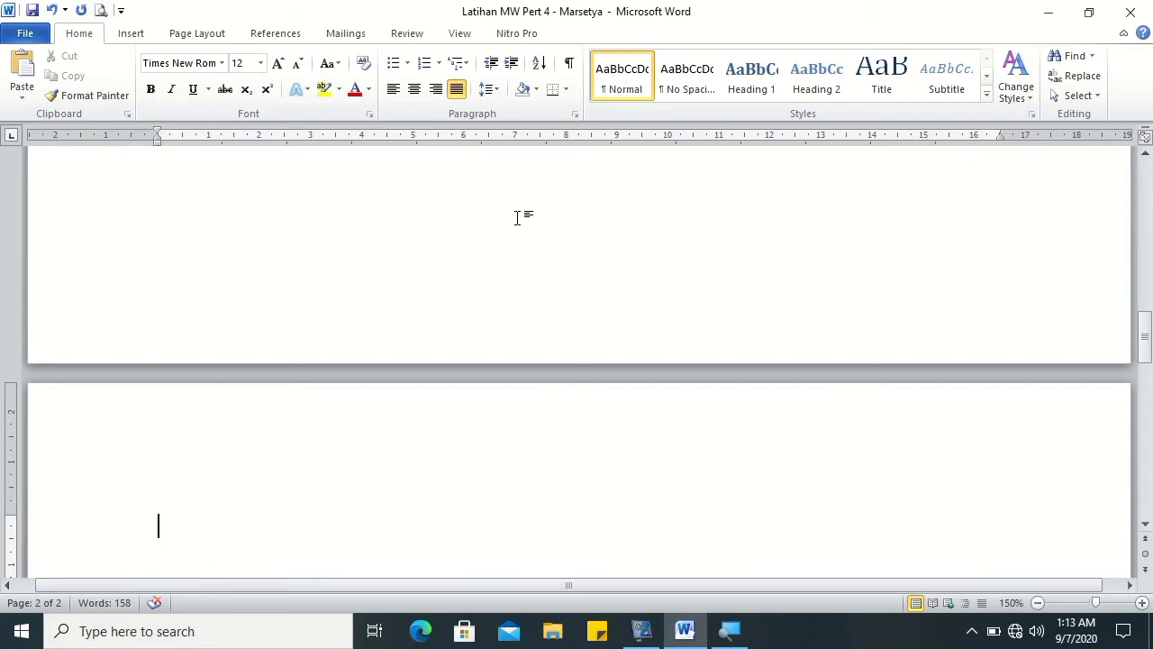
- Open the Tabs dialog through the Paragraph settings on the blank second page
left_click(574, 115)
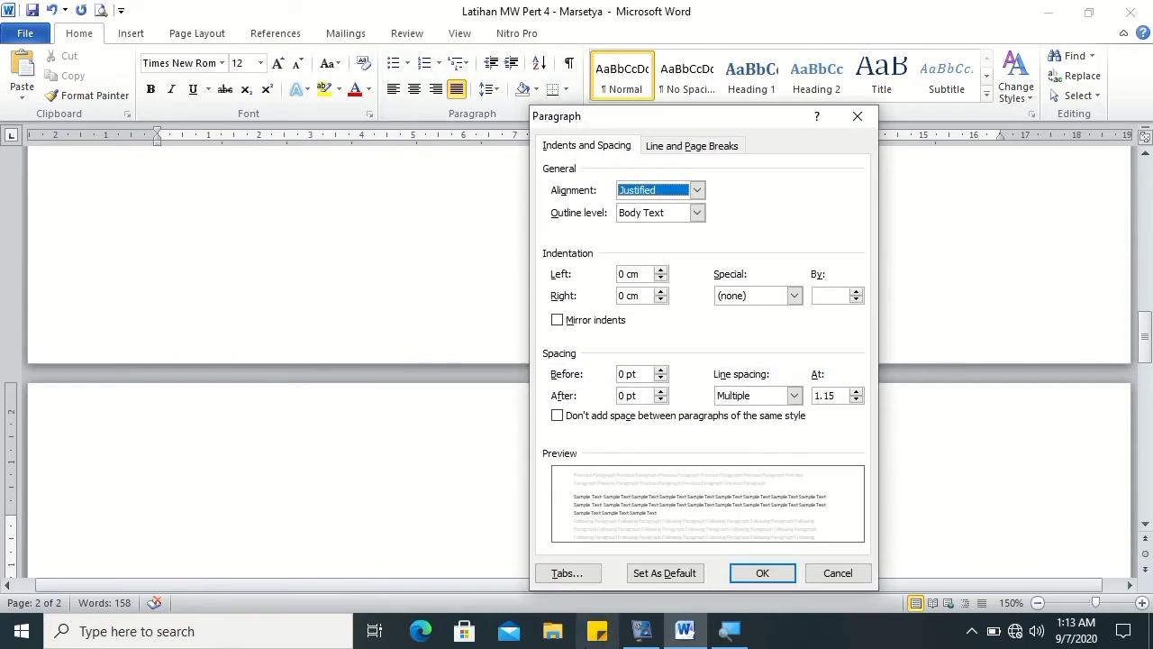
left_click(568, 574)
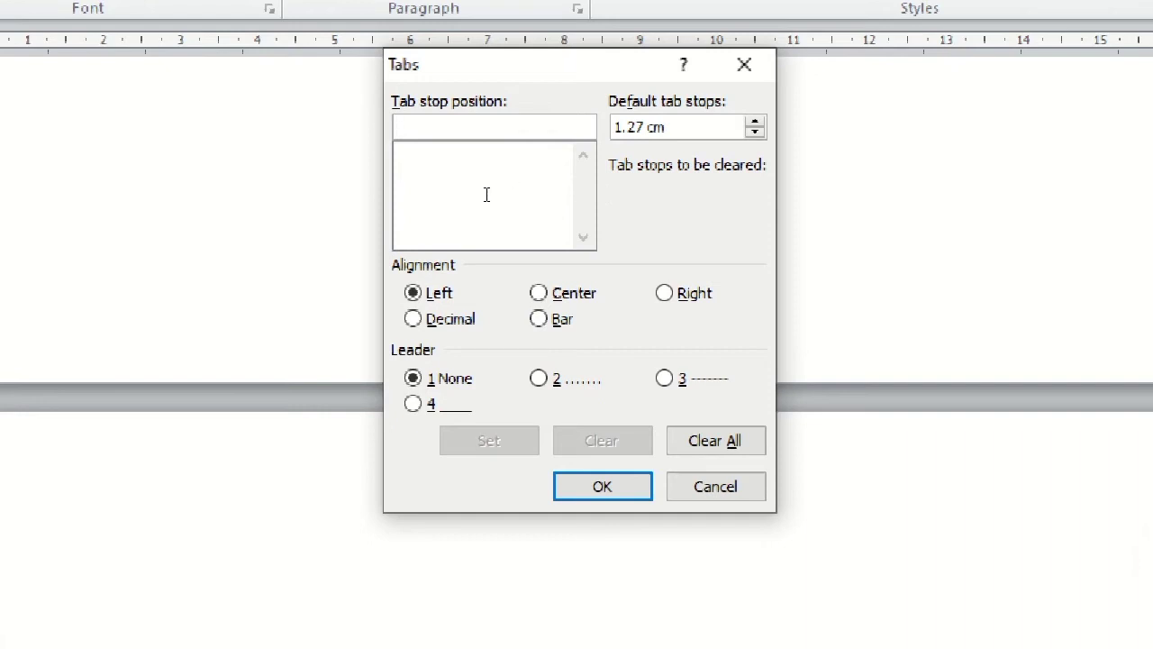
- Set tab stops at 0.75 cm, a 1.5 cm bar tab, and 2 cm left
type("0")
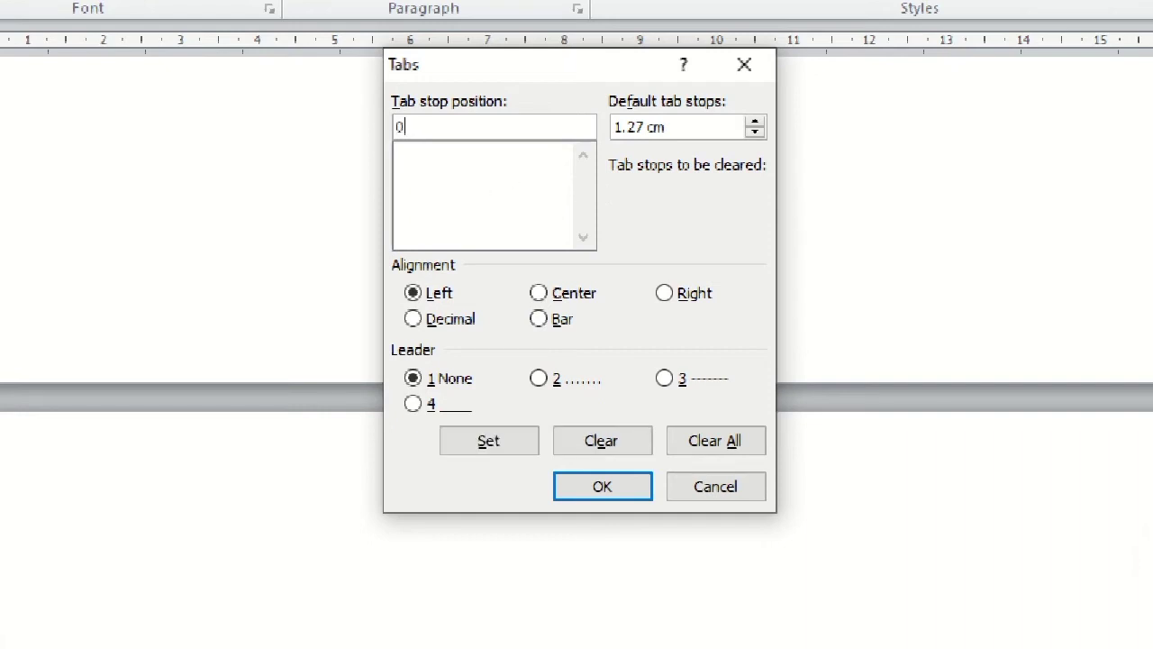
type(".75")
key("Return")
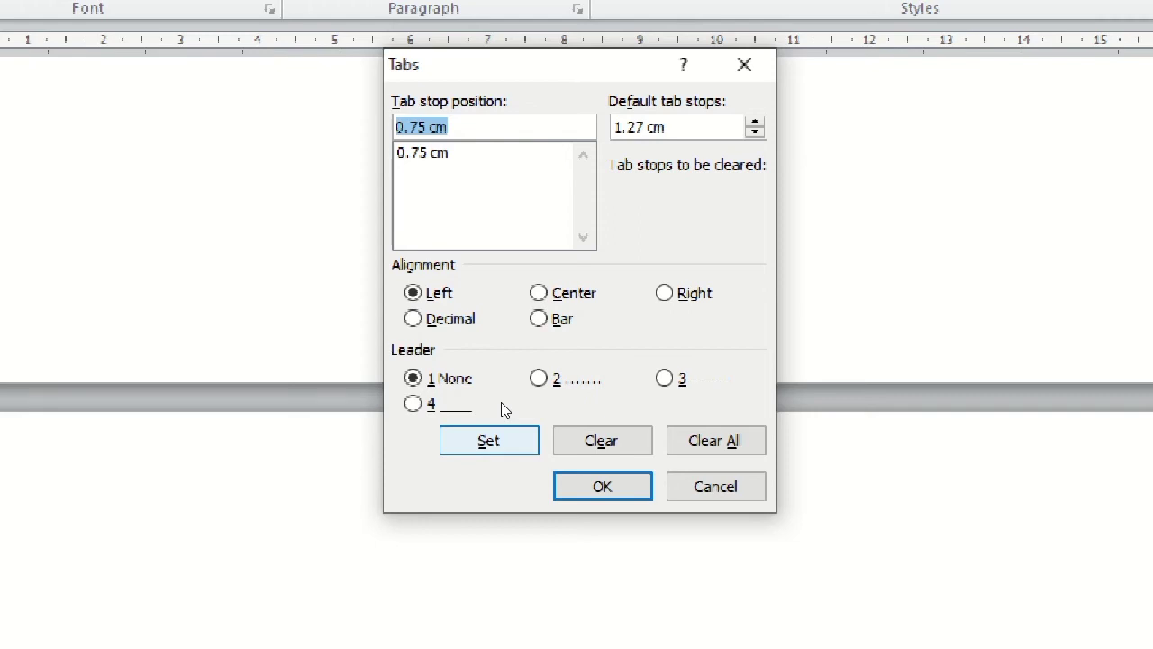
type("1.5")
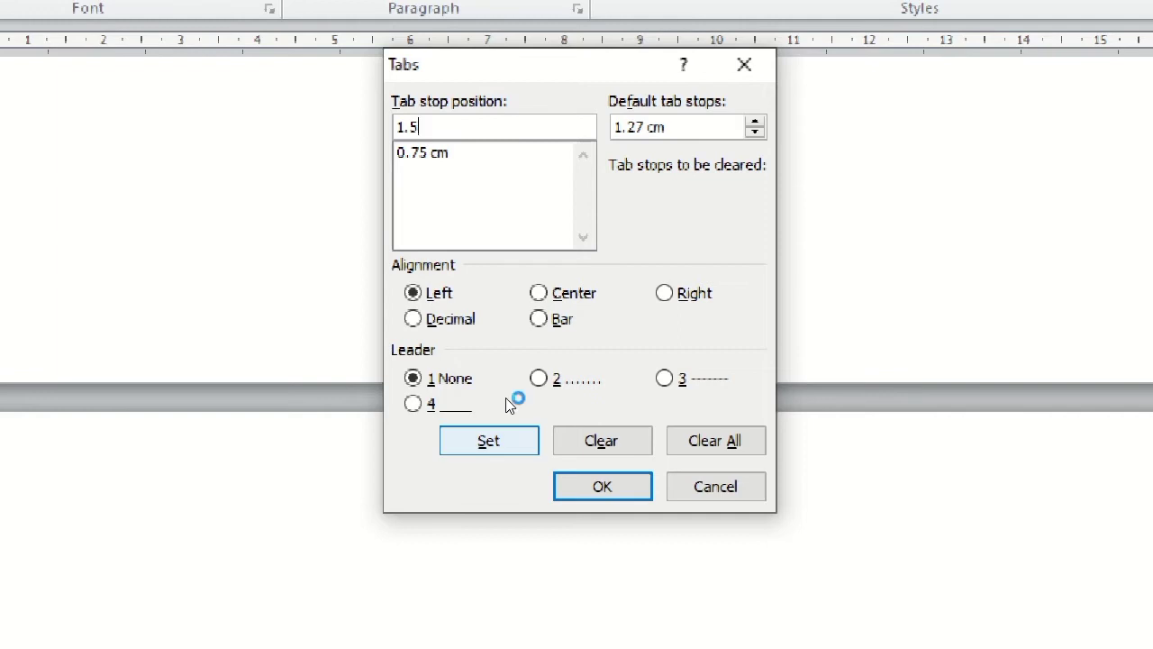
left_click(557, 326)
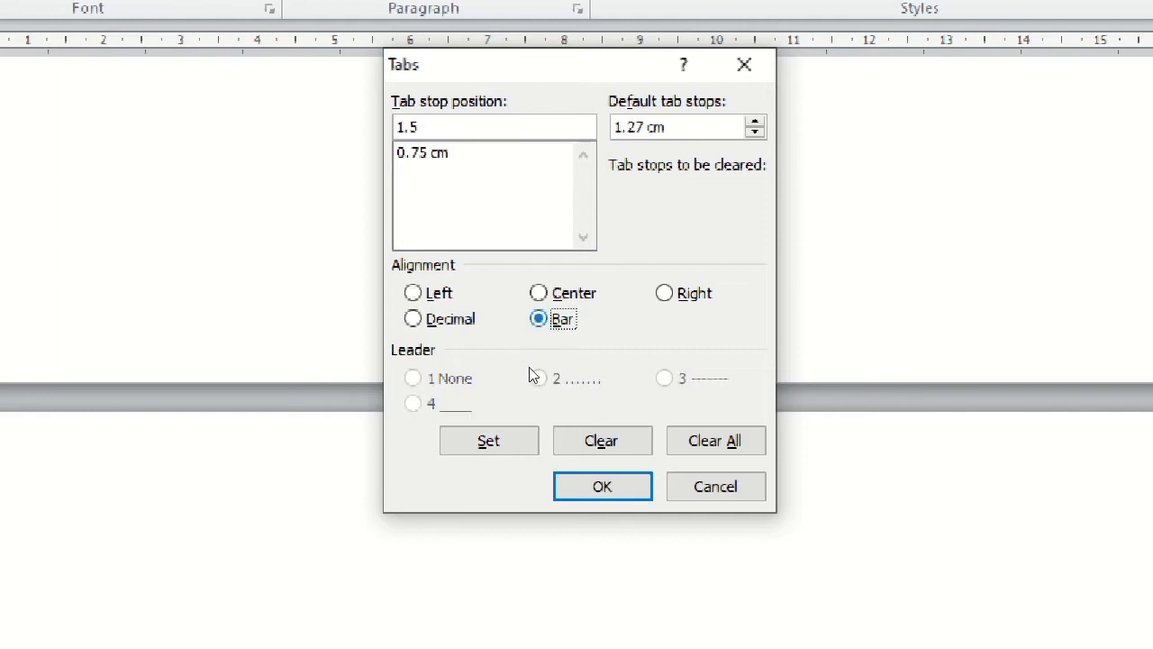
left_click(509, 433)
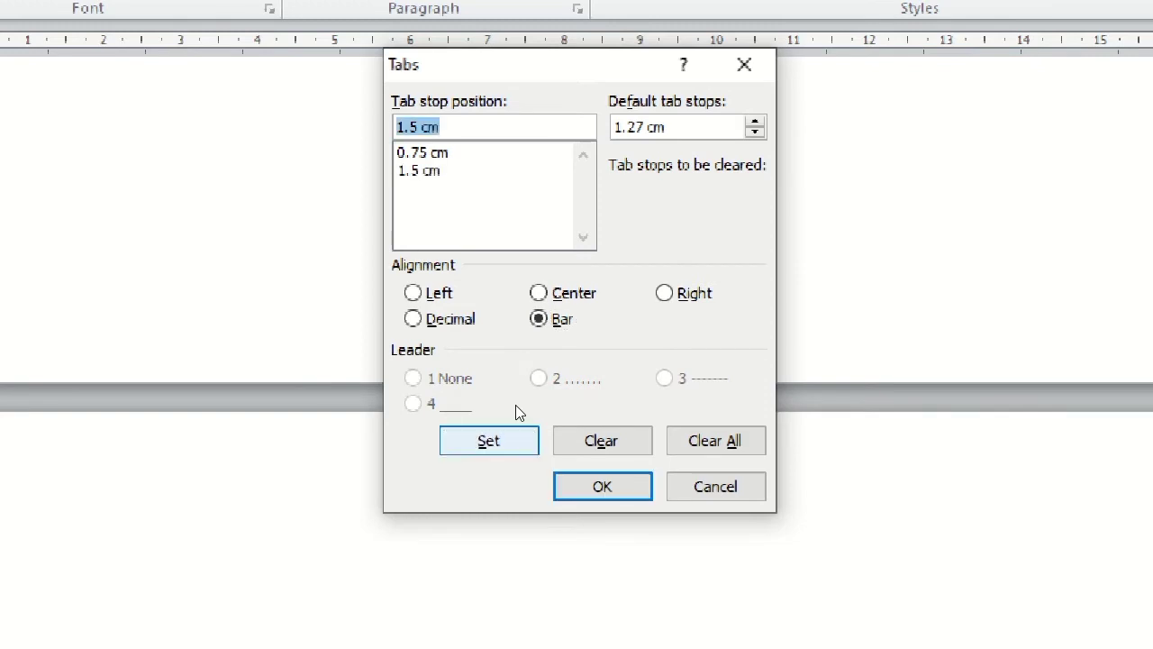
type("2")
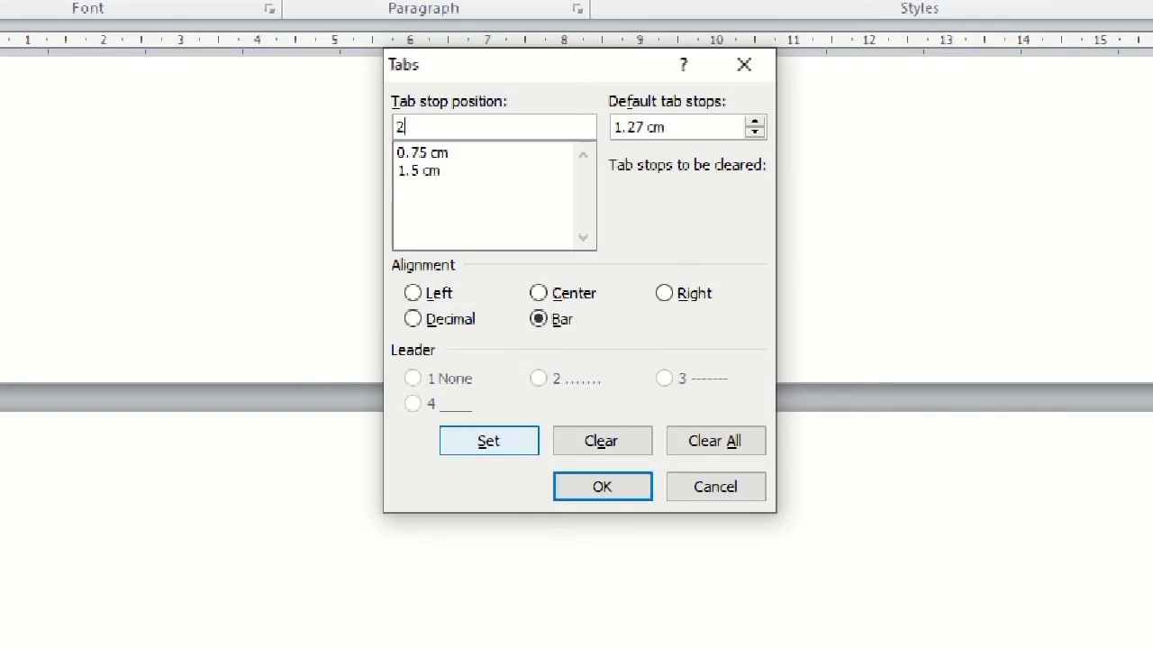
left_click(477, 303)
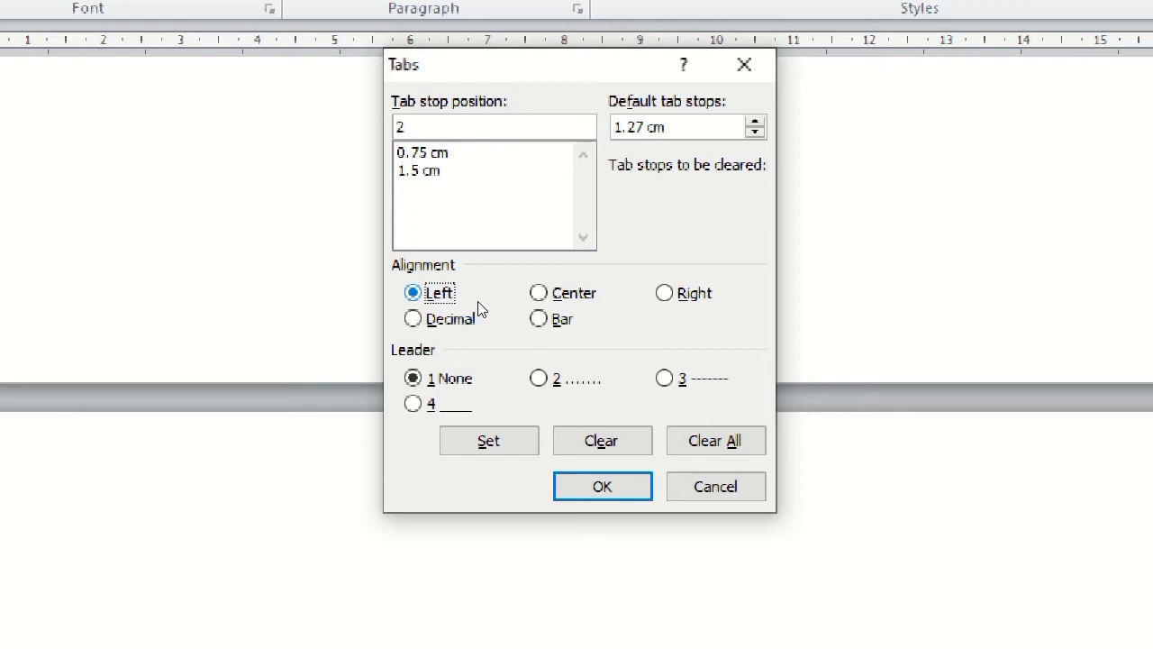
key("Return")
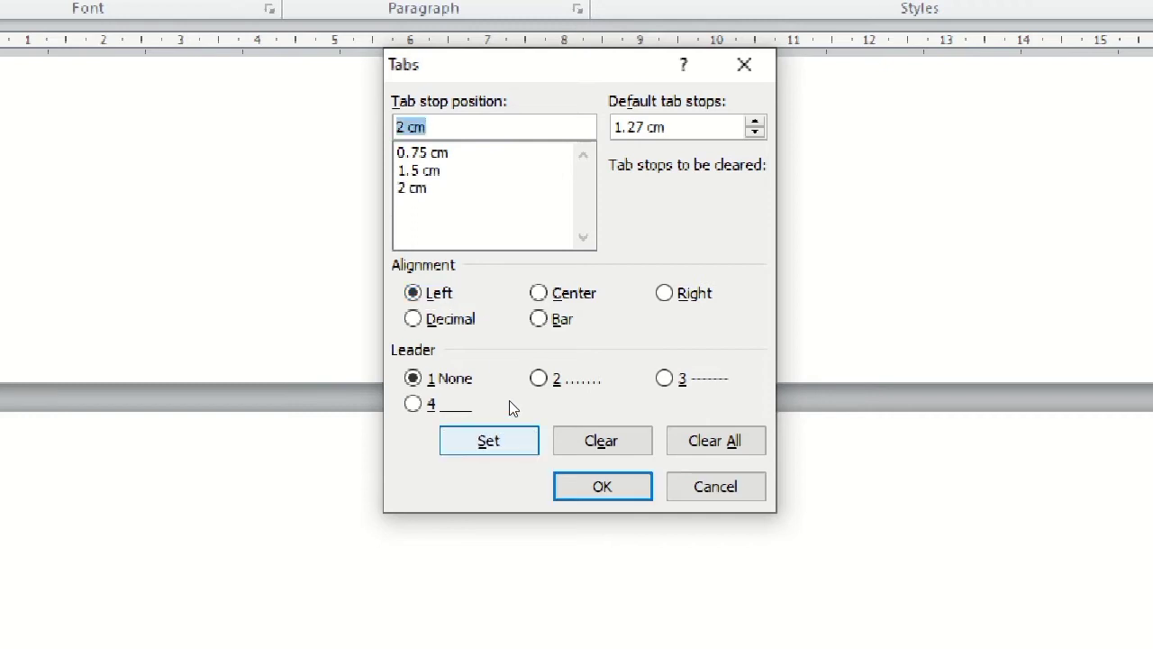
- Add tab stops at 6.5 cm, 11 cm right-aligned, and 14.5 cm
type("6.")
type("5")
key("alt+s")
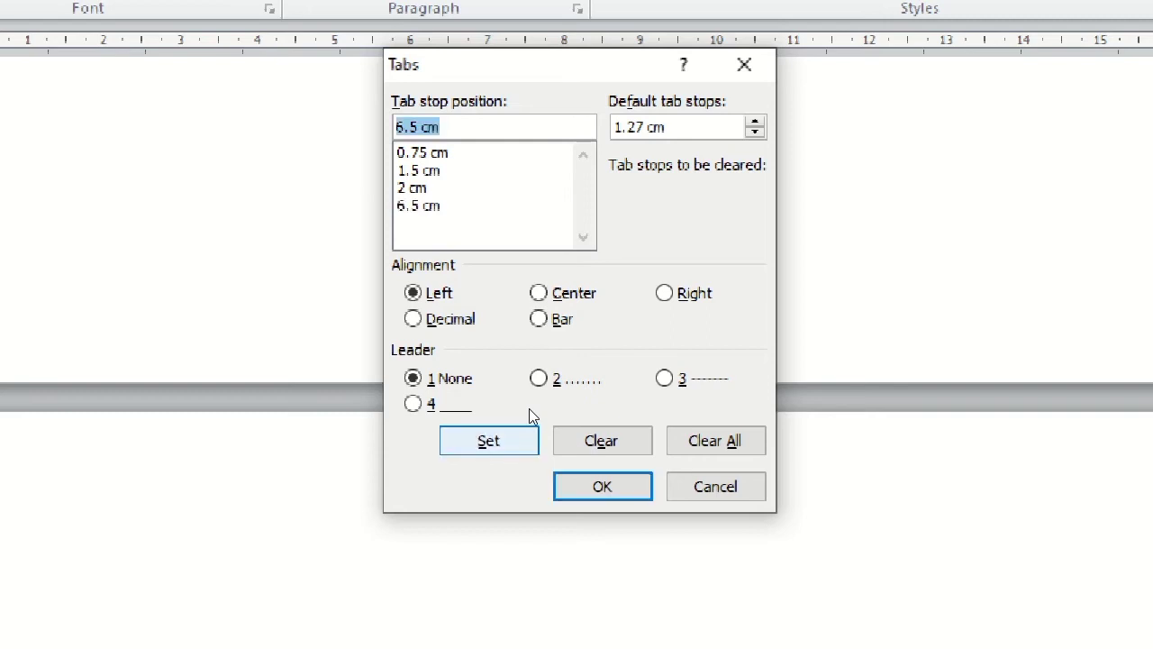
type("11")
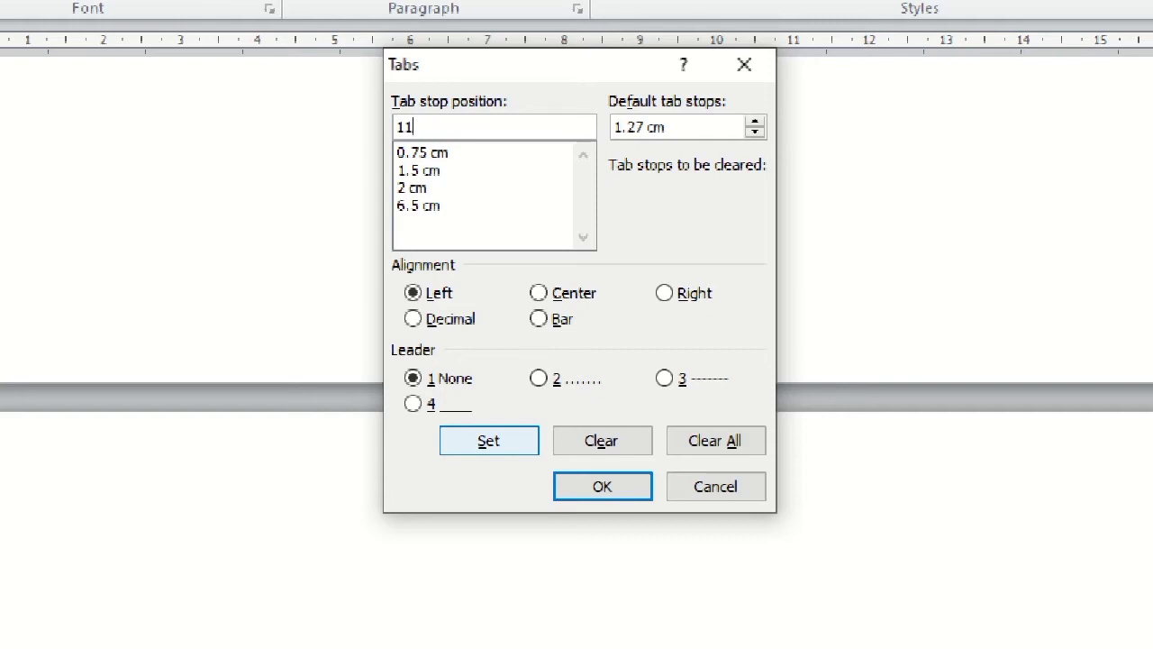
left_click(664, 293)
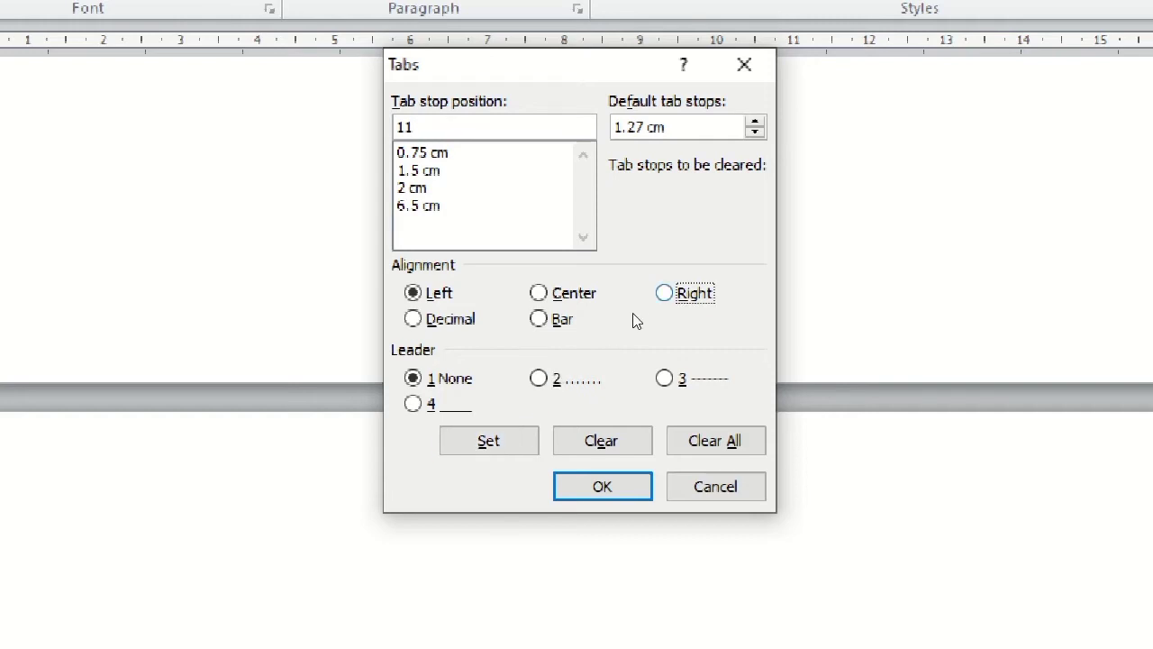
key("alt+s")
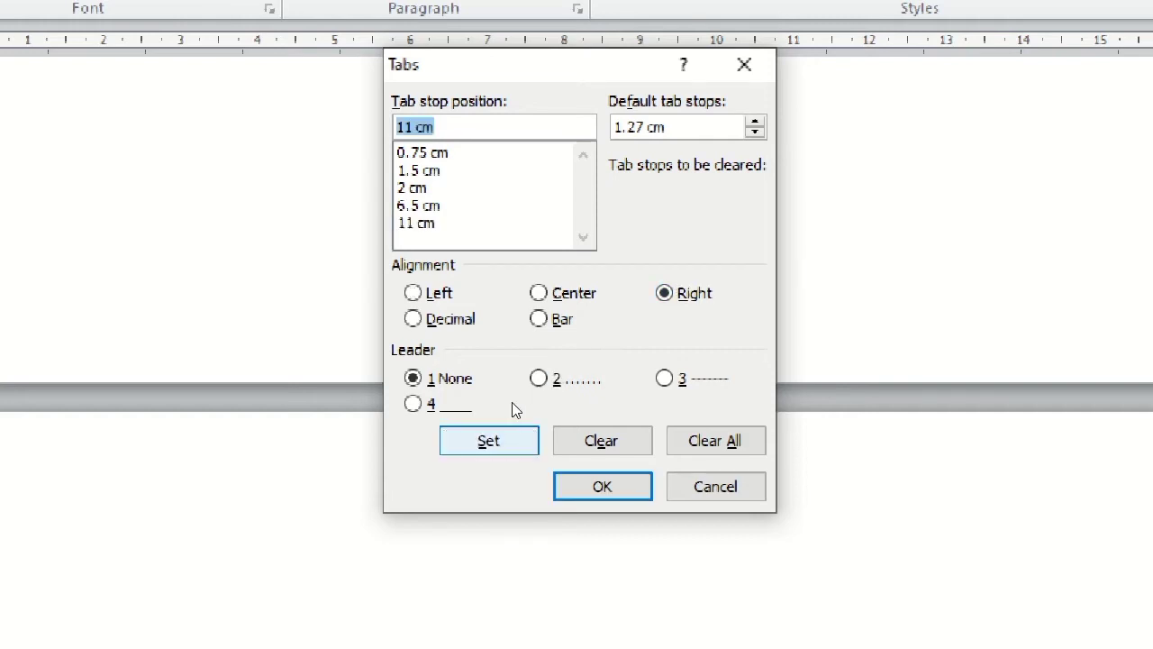
type("14.5")
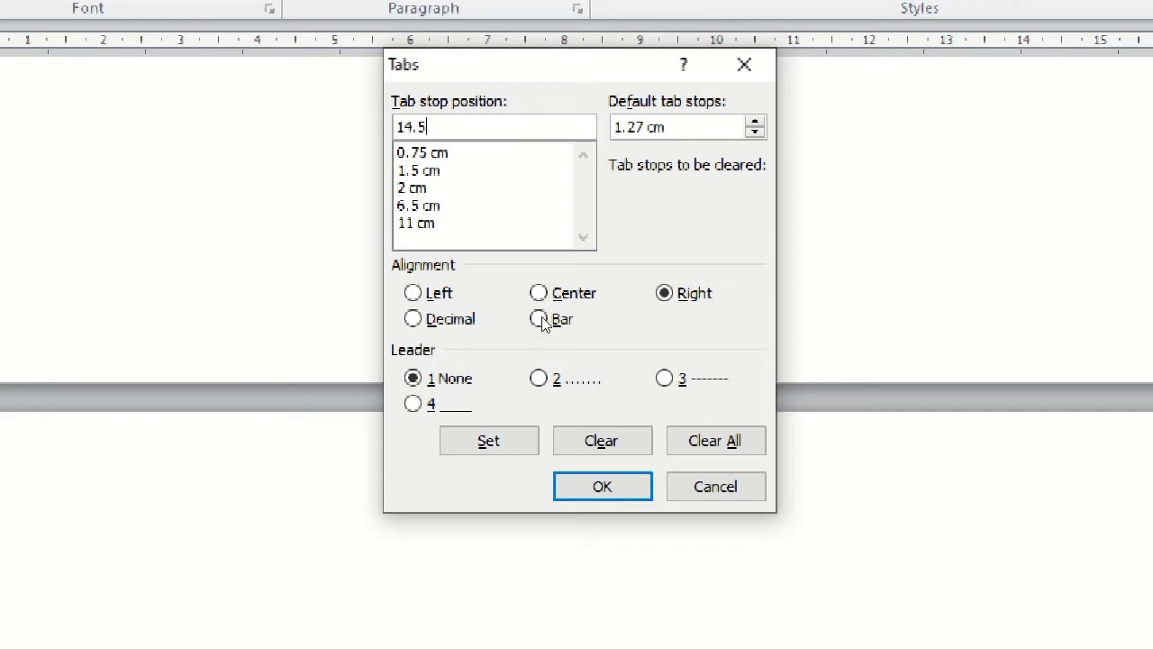
left_click(497, 327)
- Add the 14.5 cm stop, make the 6.5 cm stop centred, and apply the tab stops
left_click(507, 407)
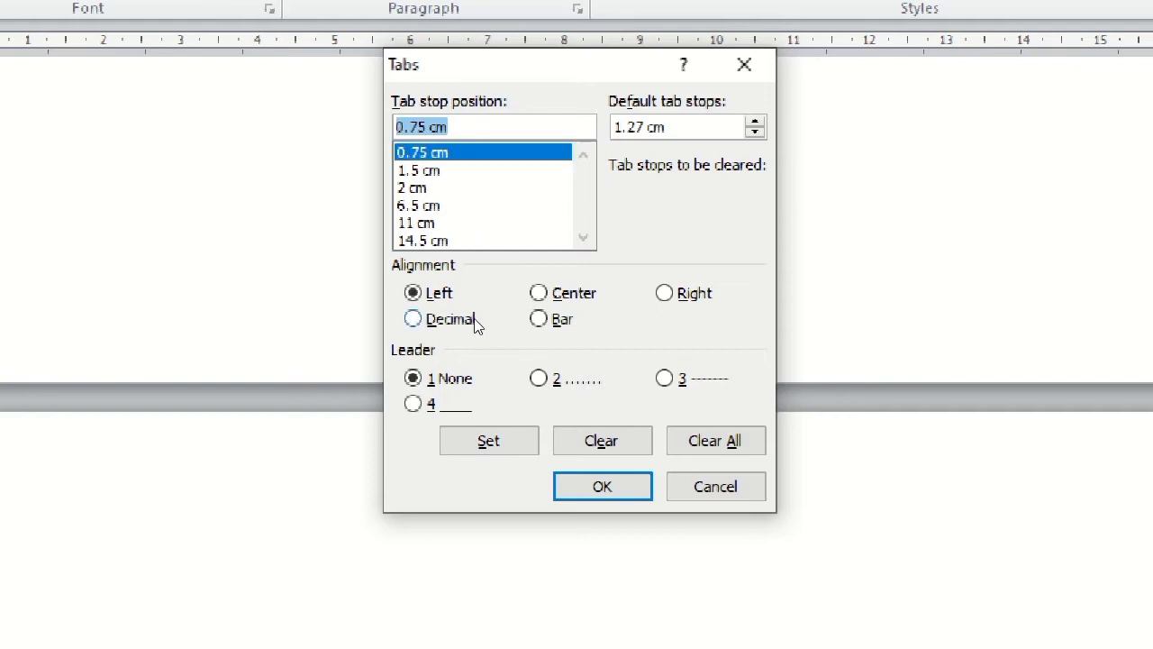
key("Down")
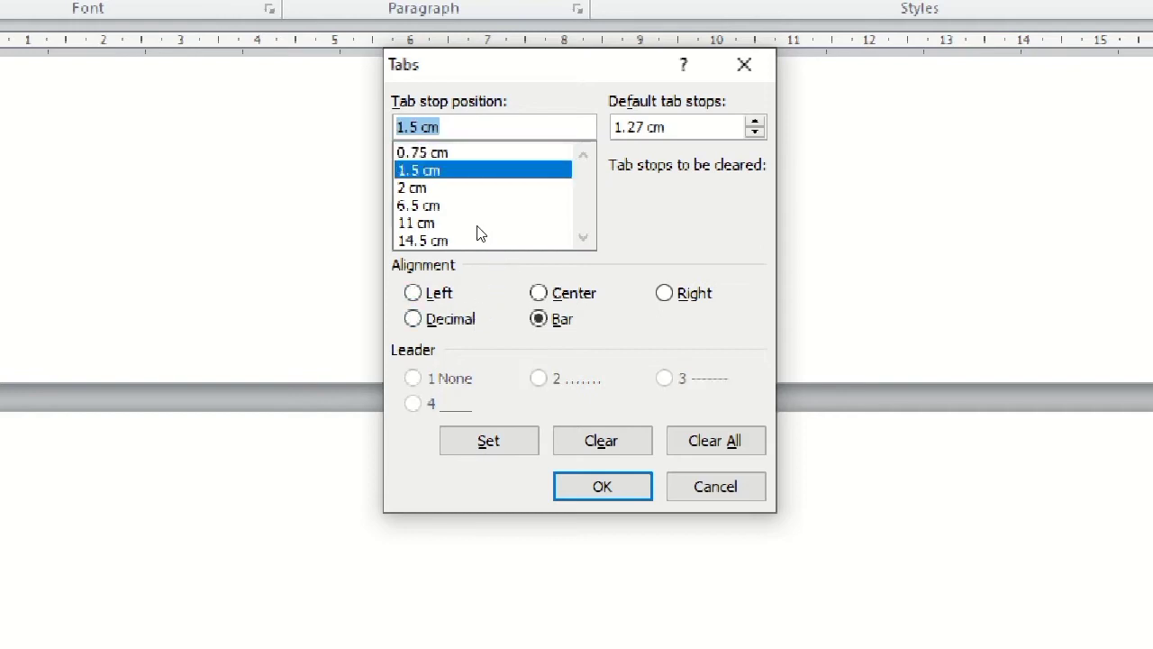
key("Down")
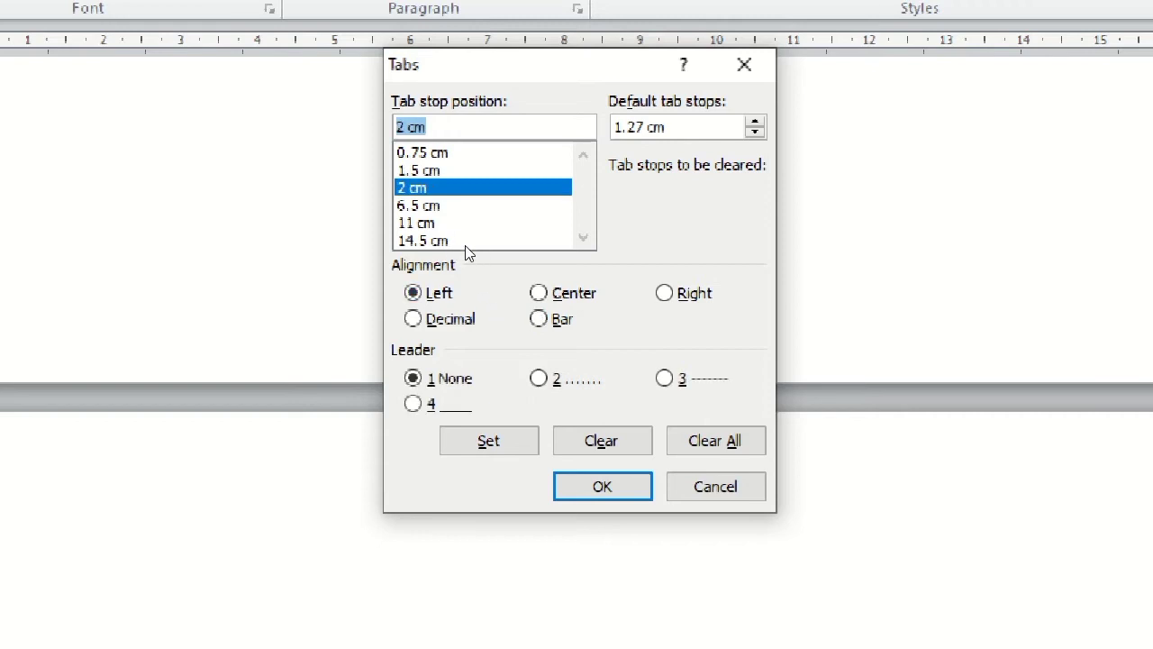
key("Down")
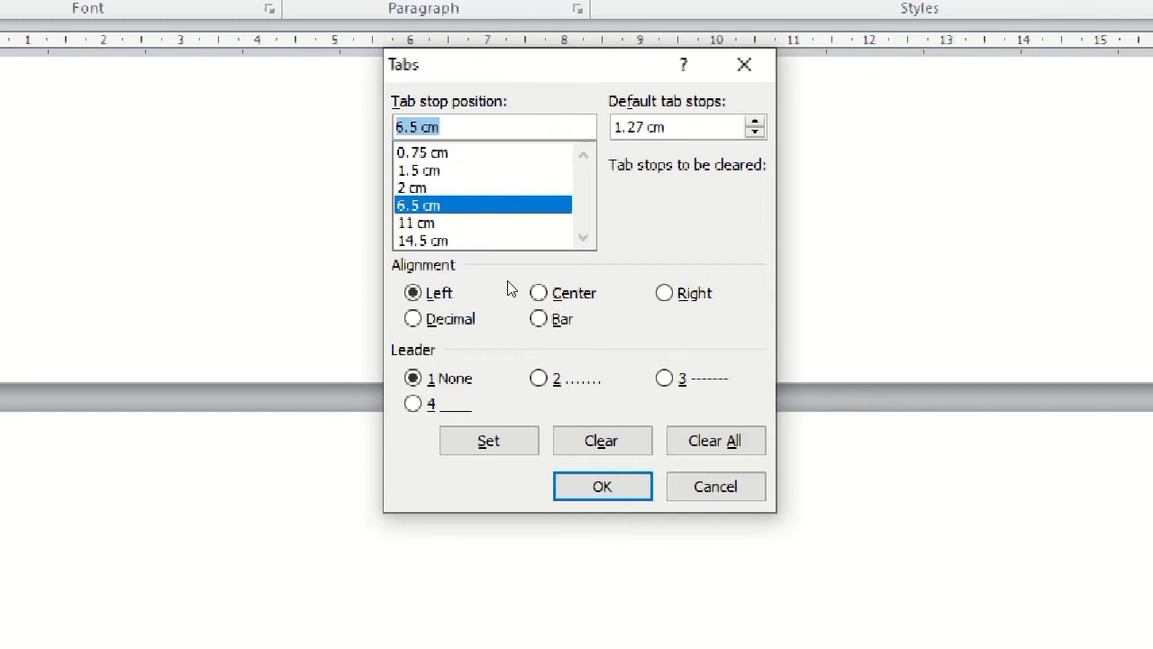
left_click(568, 294)
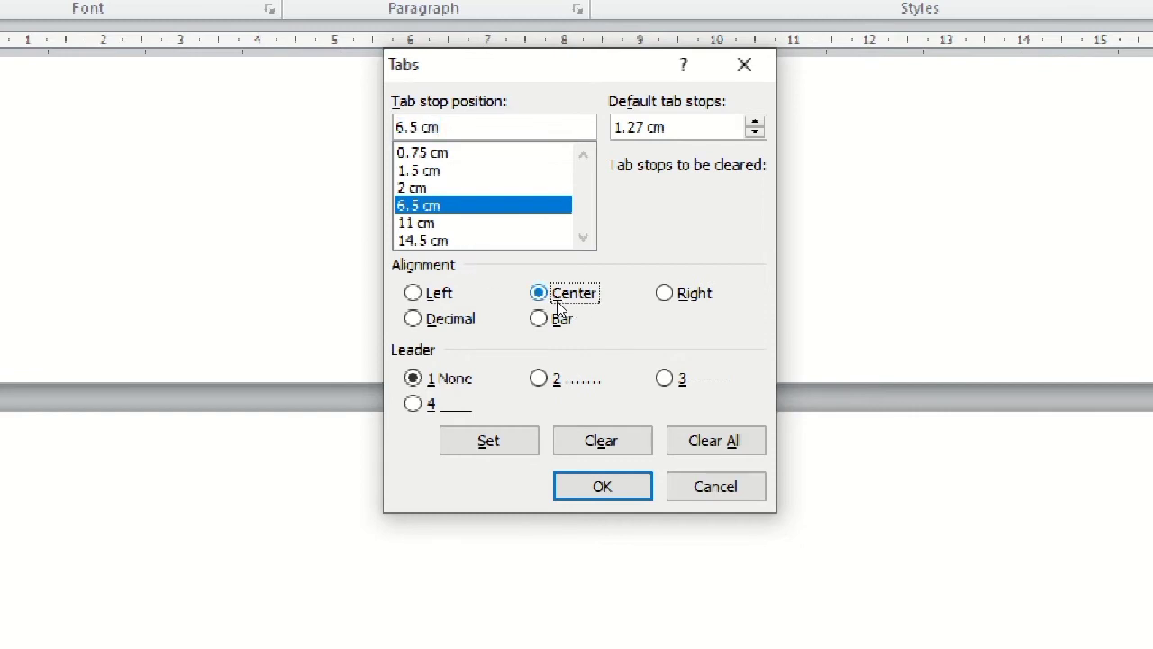
key("alt+s")
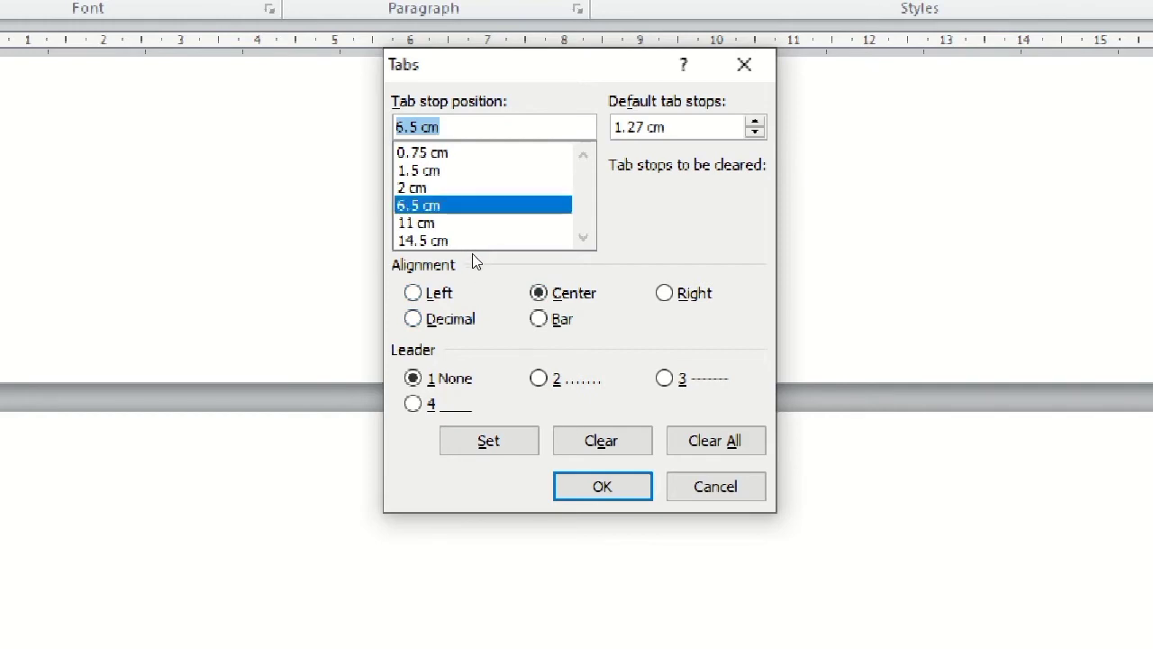
key("Down")
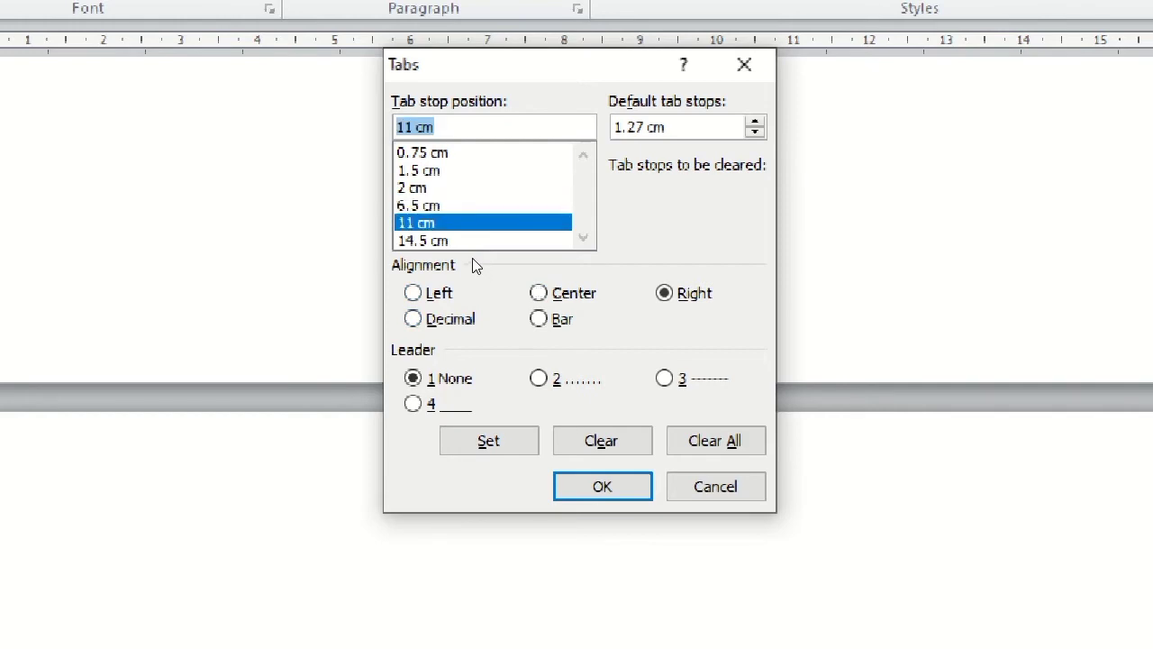
key("Down")
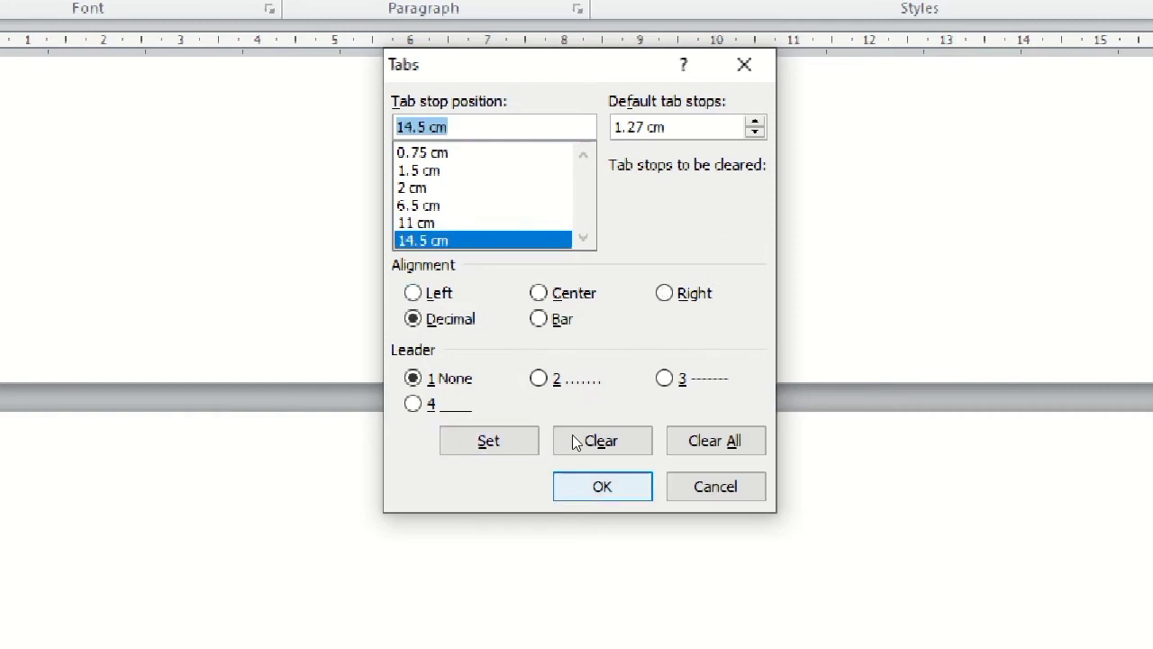
key("Return")
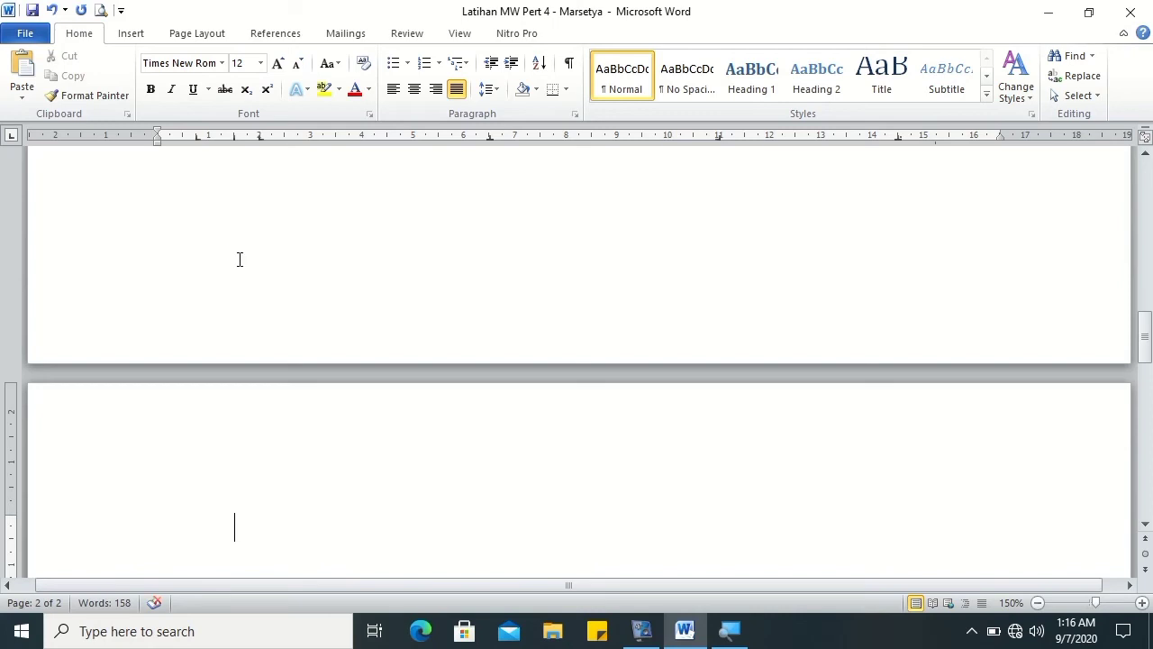
- Type the tabbed header row 'No Nama Alamat Kota Gaji' and start a new line below
type("No")
key("Tab")
type("Nama")
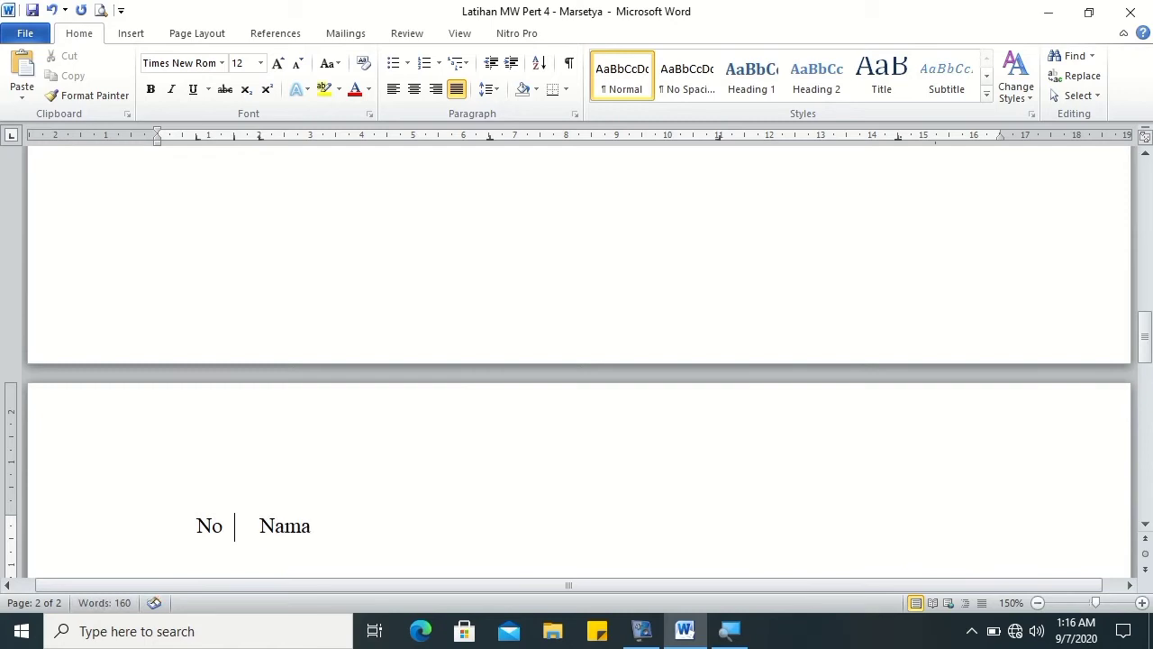
key("Tab")
type("Alamat")
key("Tab")
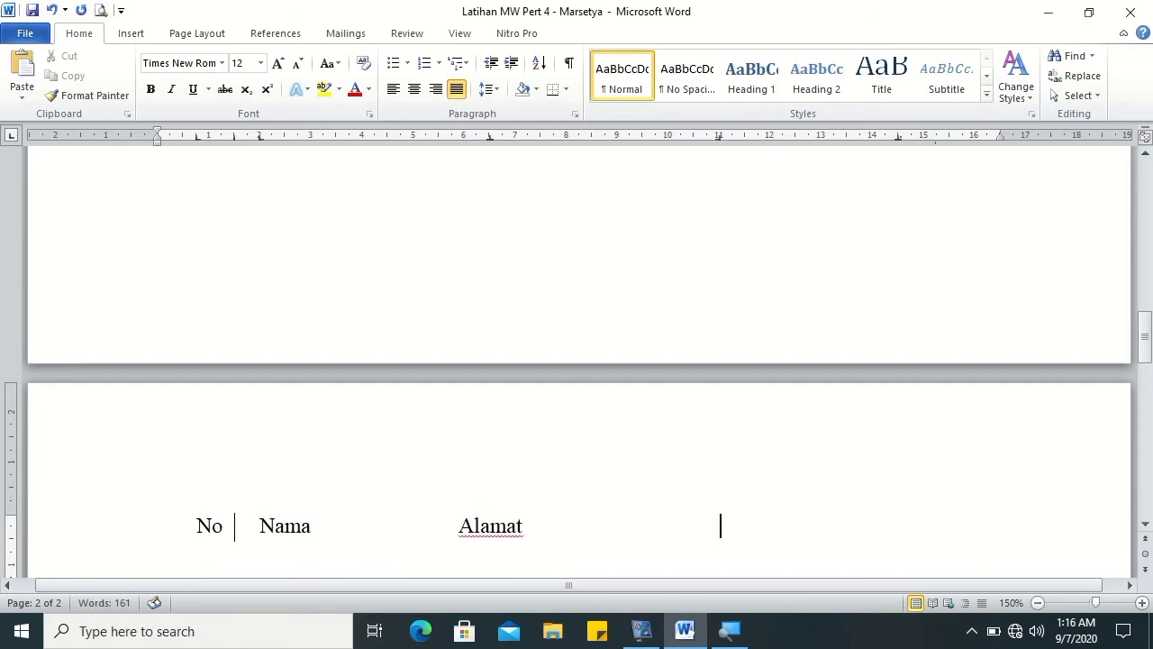
type("Kota ")
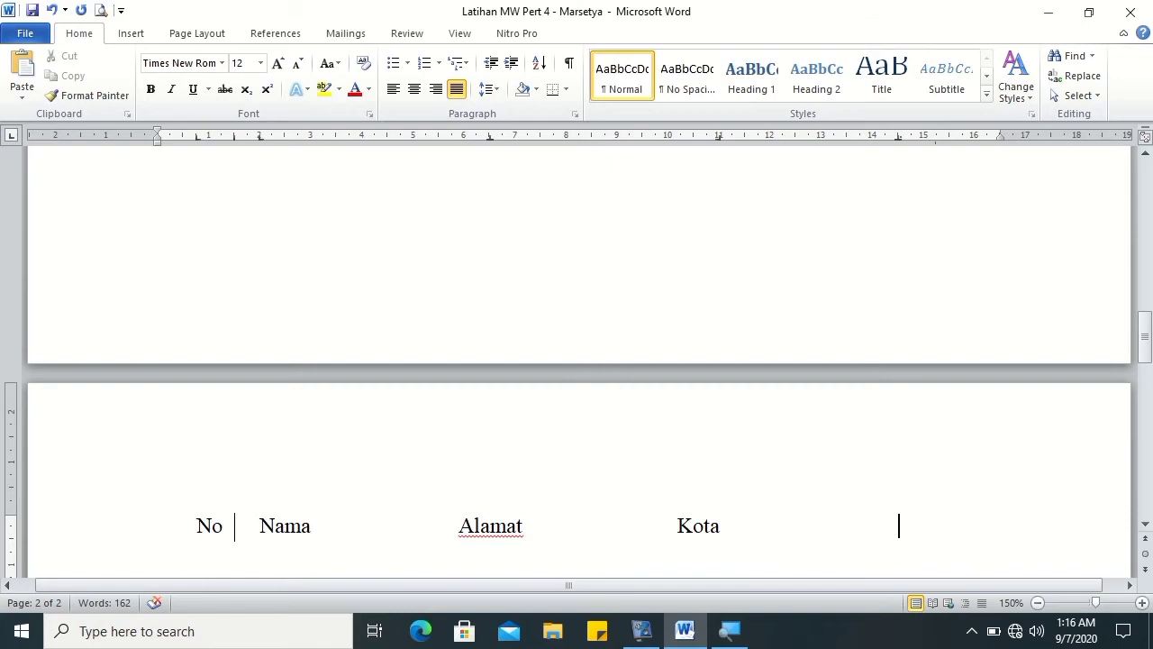
type("Gaji")
key("Return")
left_click_drag(1144, 328, 1148, 352)
- Enter row 1: number 1, a name, a street address, Madiun and 750,000.00
type("1\t")
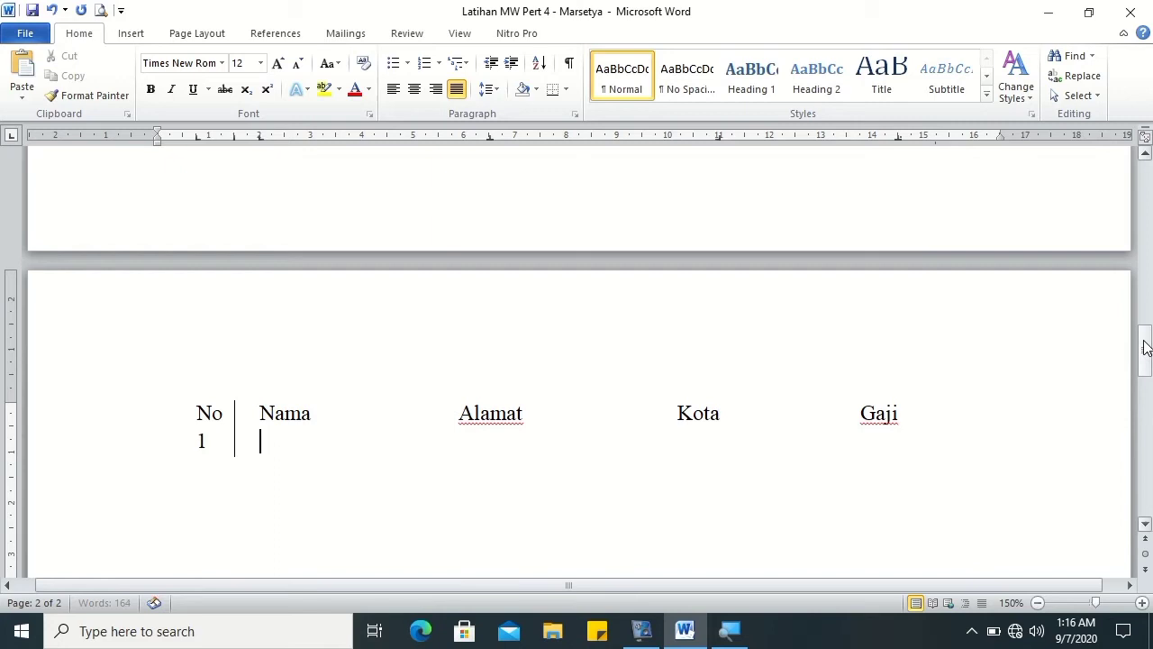
type("Titin")
key("Tab")
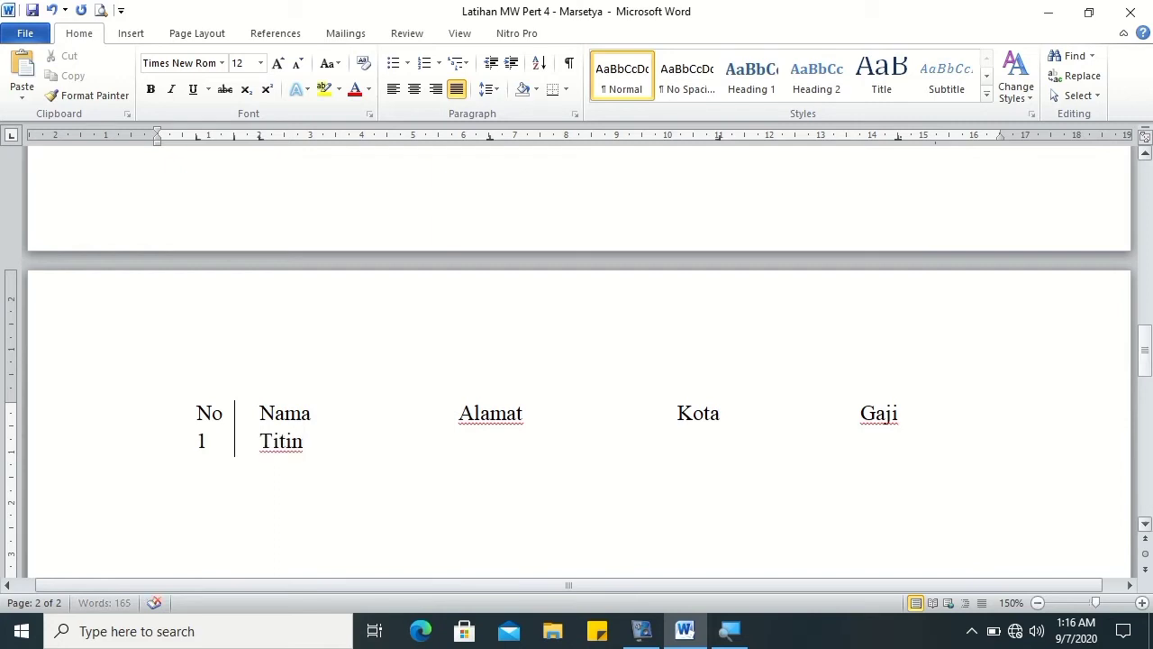
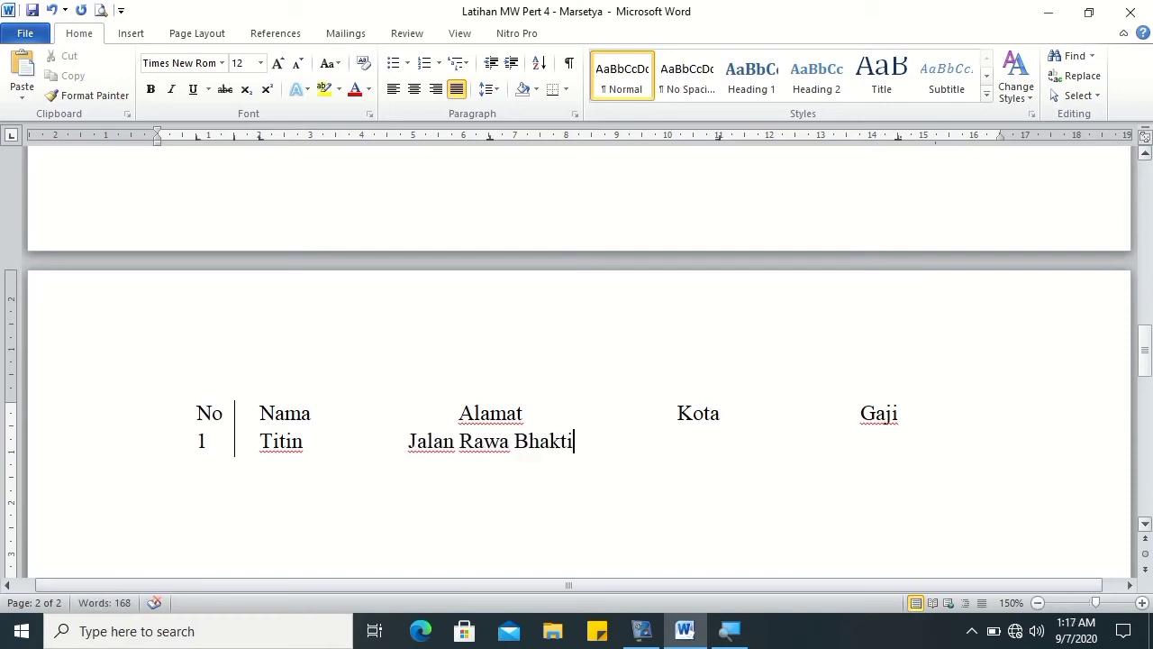
key("Tab")
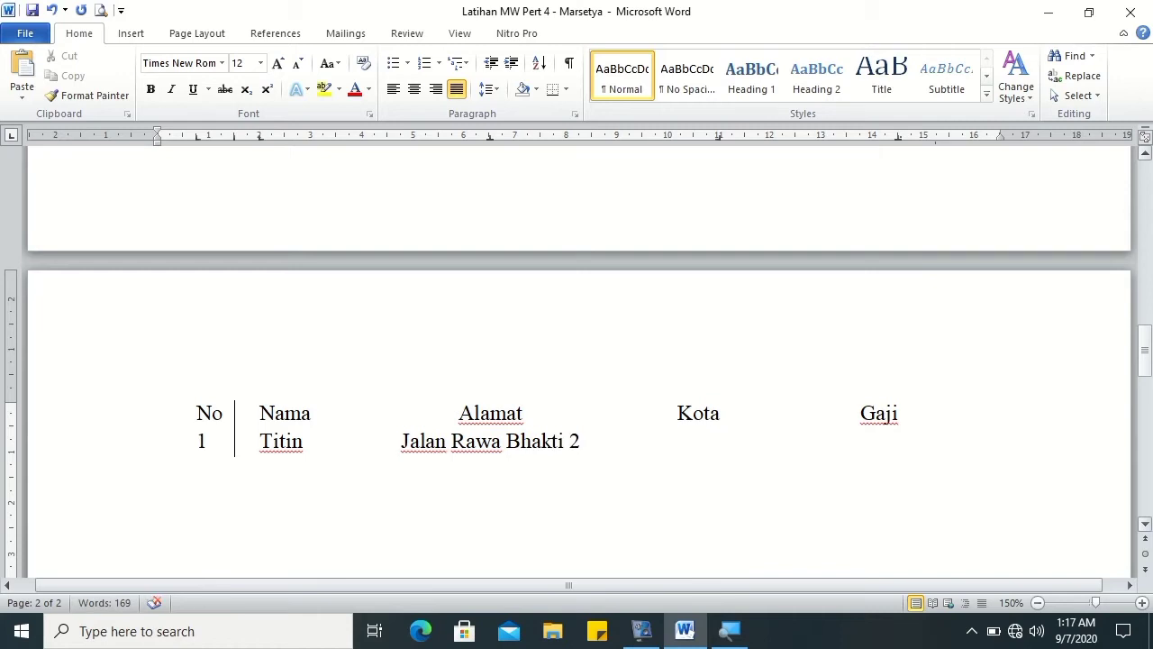
type("Madiun")
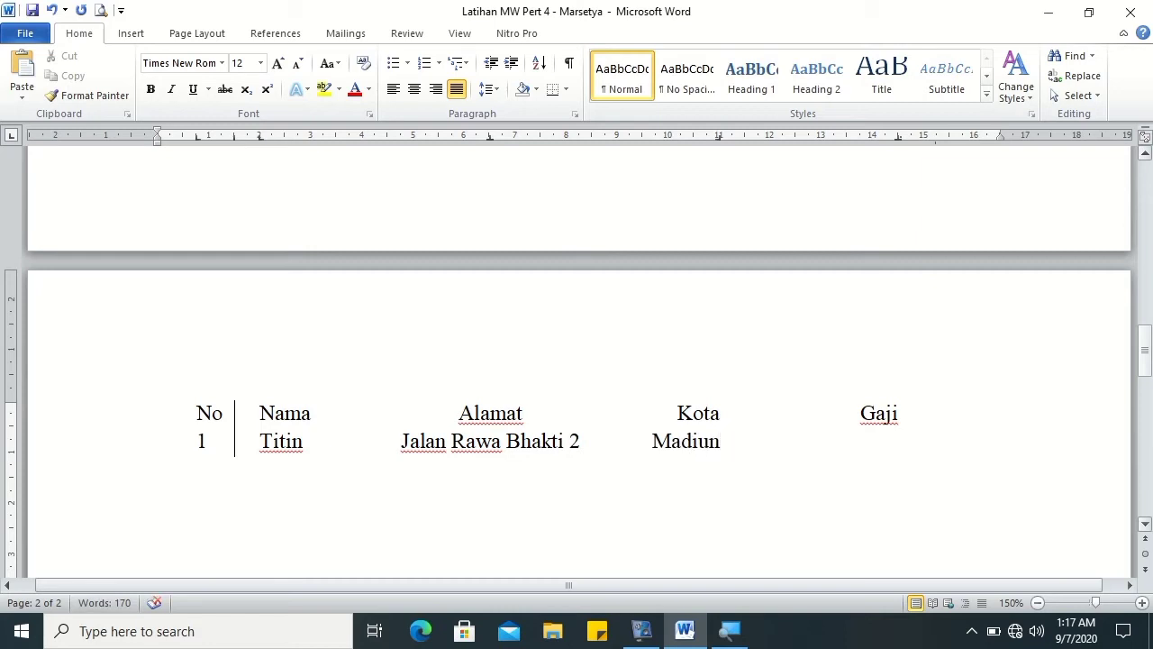
key("Tab")
type("75")
type("0")
type(",000.00")
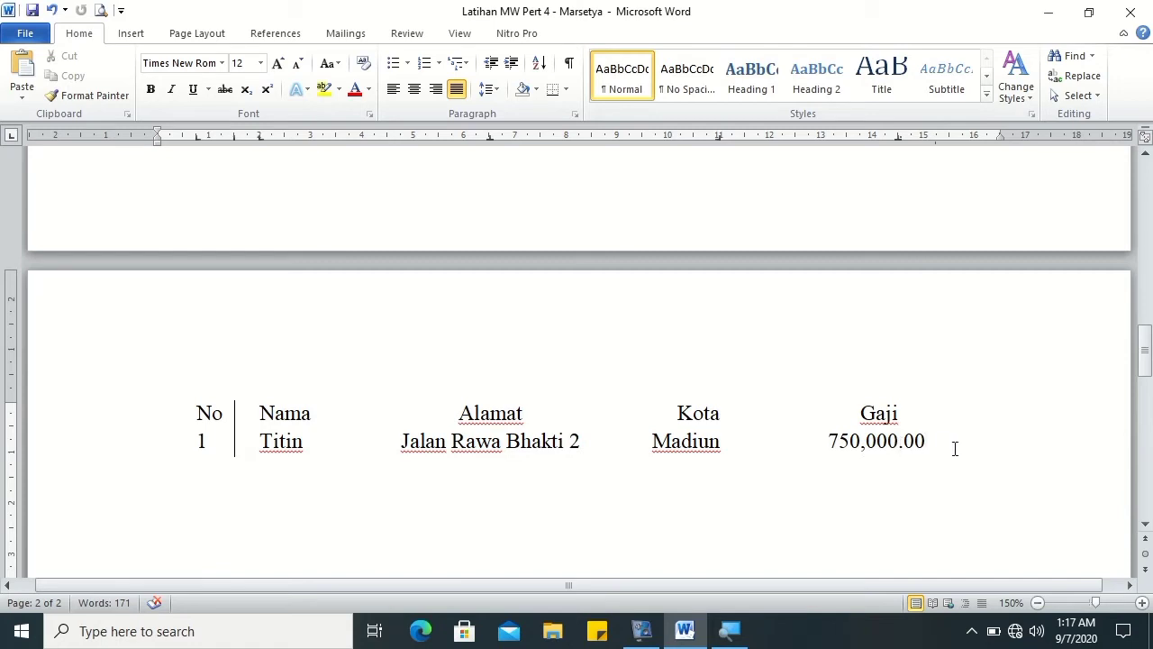
- On a new line, enter row 2: number 2, a name, a street address, Madiun and 900,000.00
key("Return")
key("Tab")
type("2")
key("Tab")
type("Co")
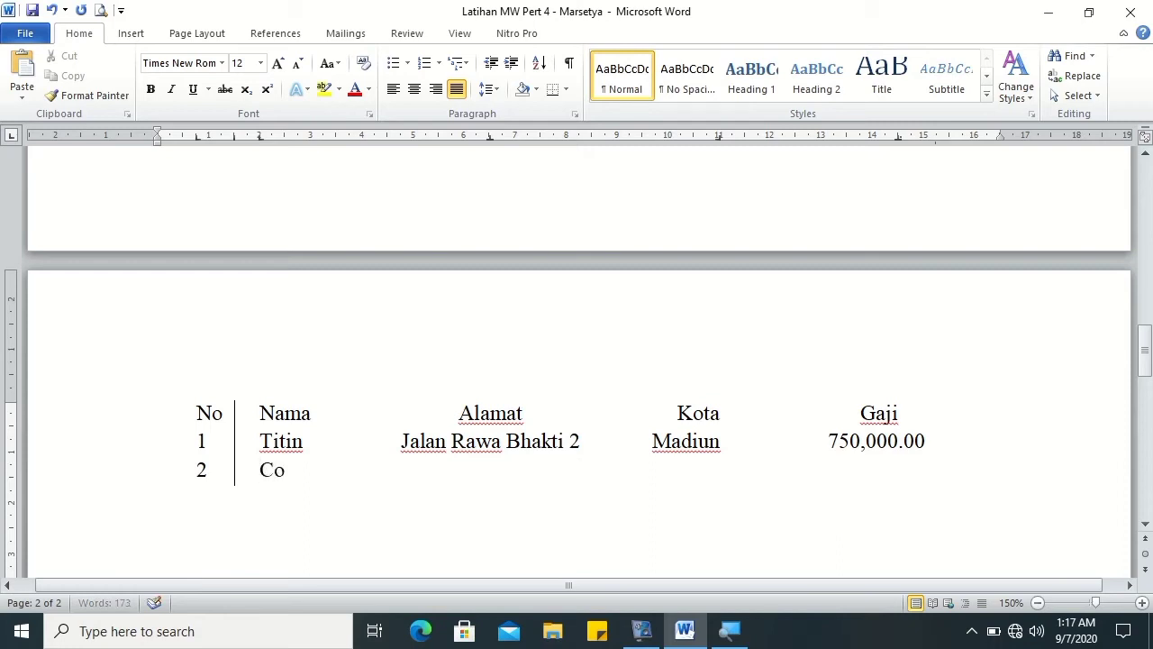
type("oplis")
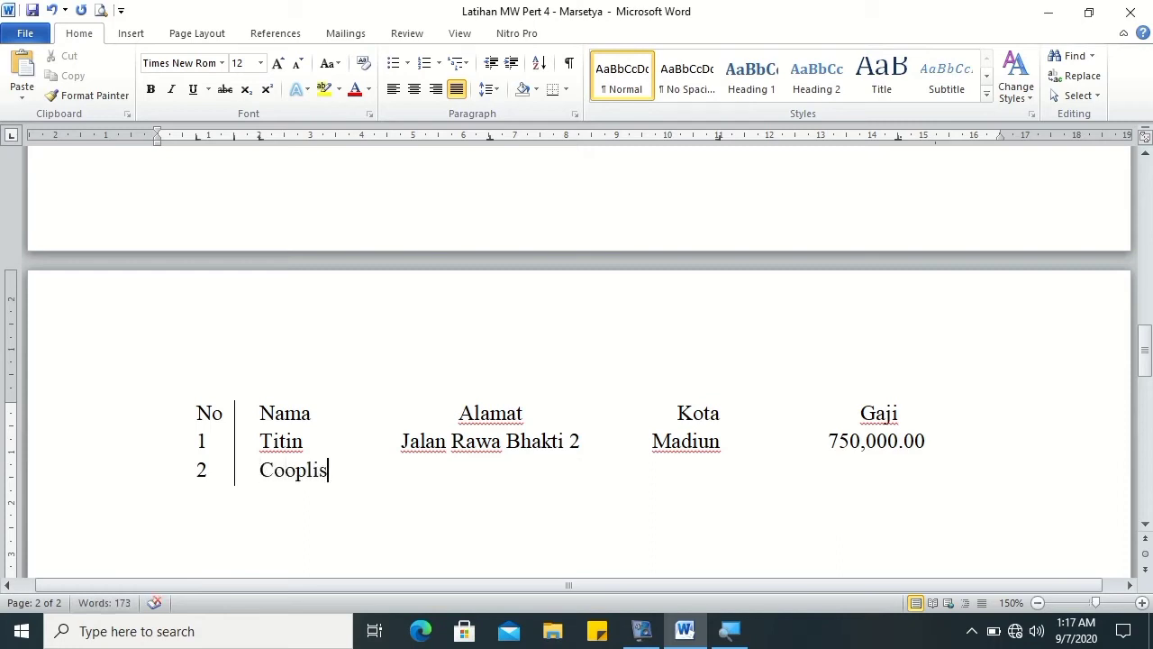
key("Tab")
key("Tab")
type("Madiun")
key("Tab")
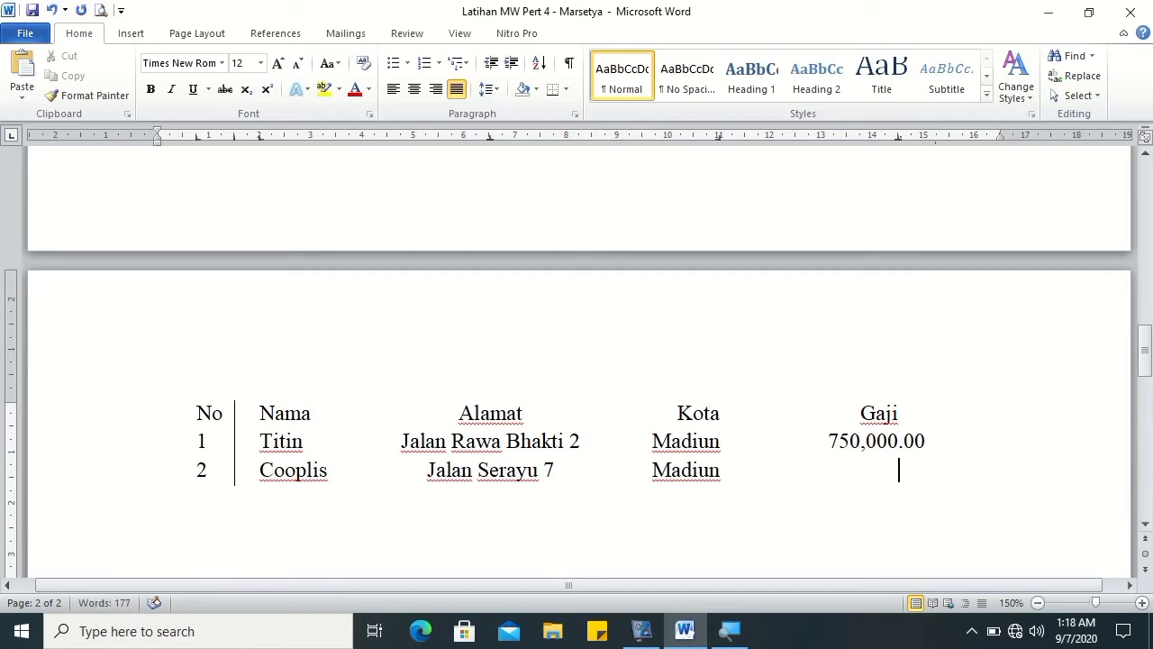
type("900,000.0")
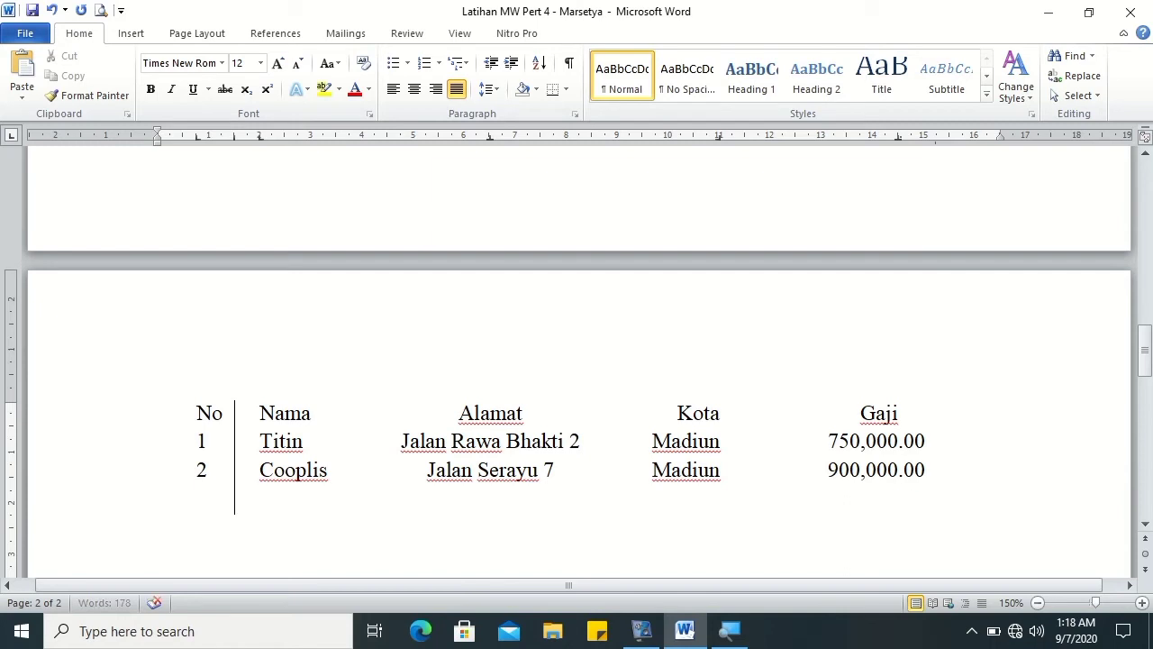
type("3")
- Enter row 3: a name, a street address, Madiun and 1,350,000.00
key("Tab")
type("Sisca")
key("Tab")
type("Jalan Pilang")
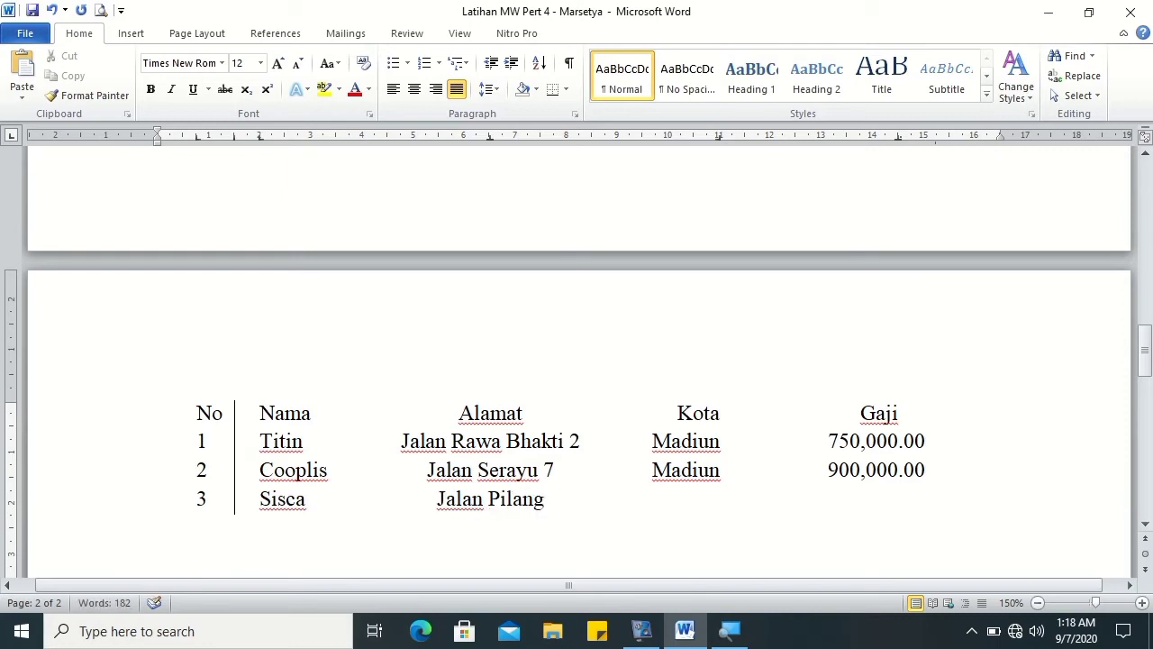
type(" Bangau")
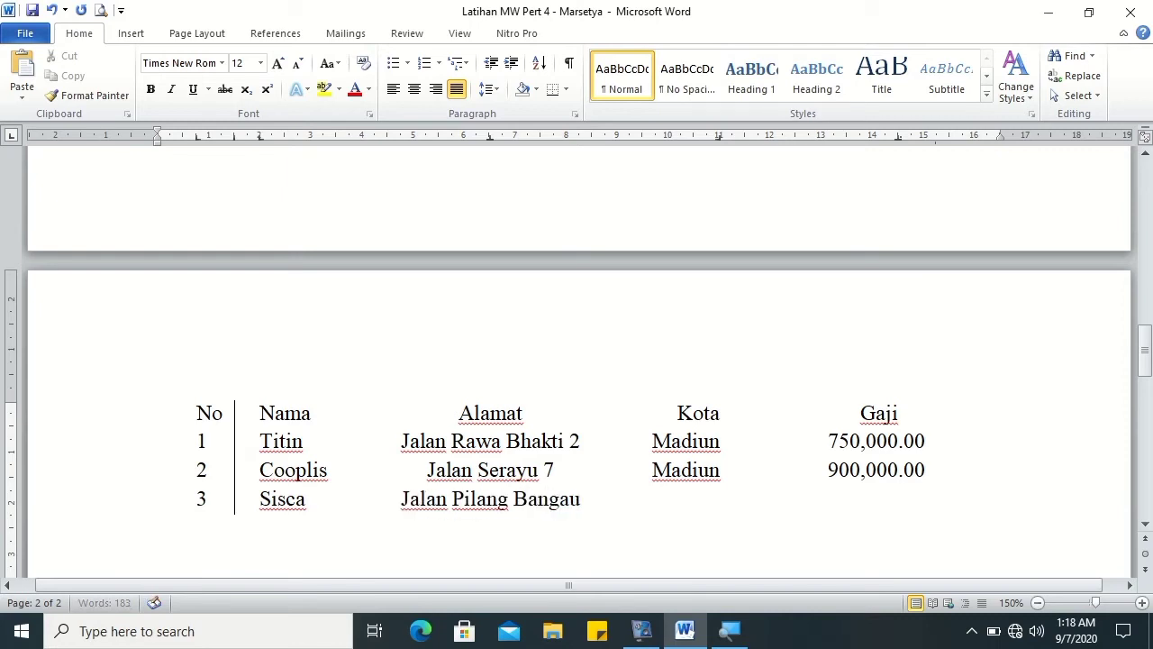
key("Tab")
type("Mad")
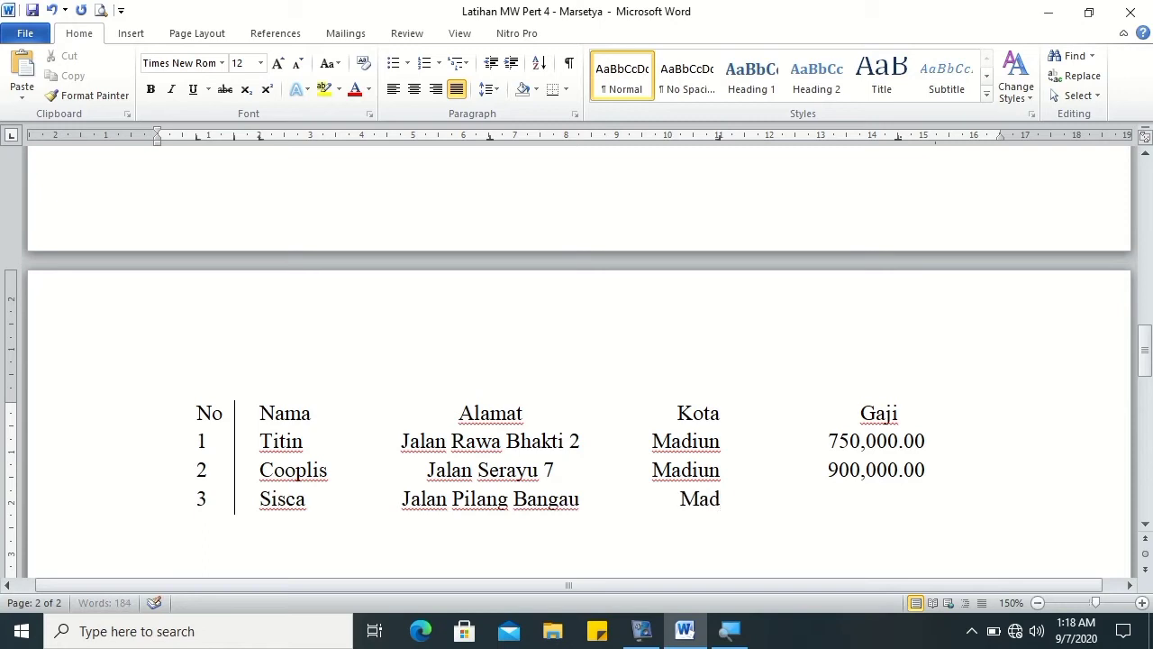
type("iu")
key("BackSpace")
type("iun")
key("Tab")
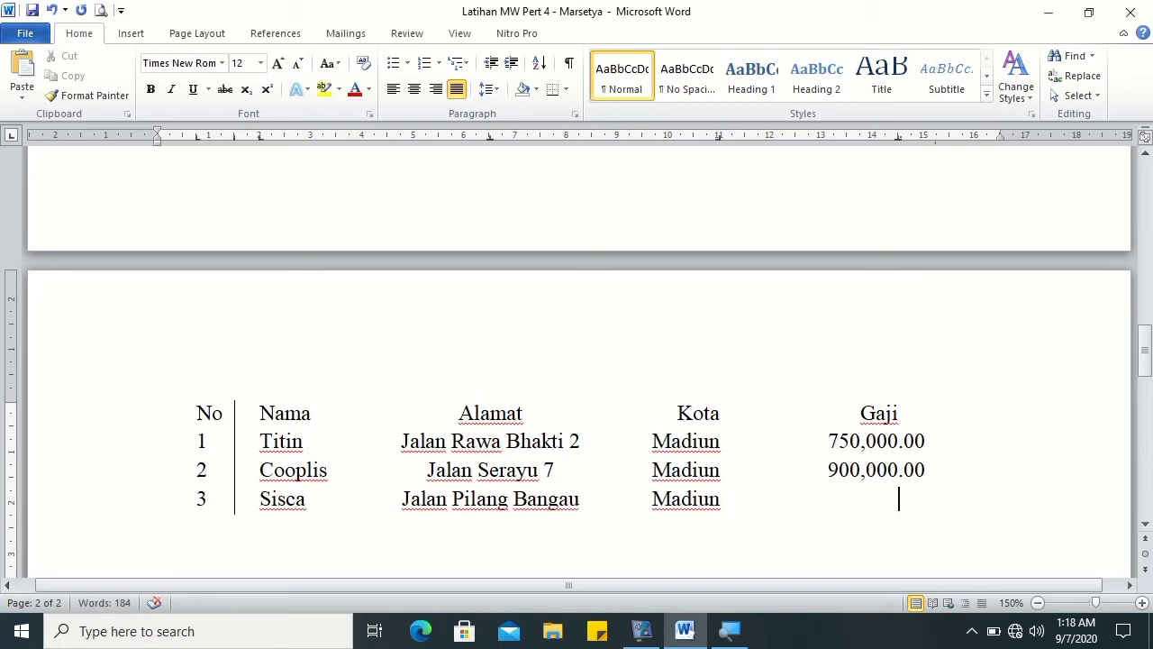
type(",350,000.00")
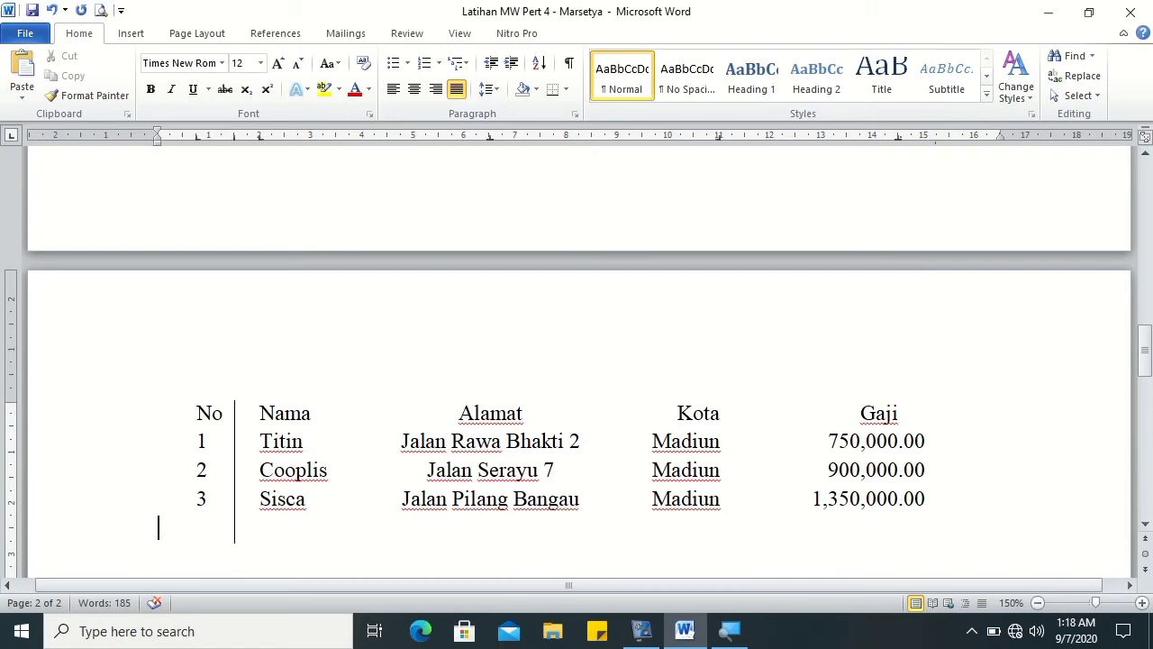
type("4")
- Enter row 4: a name, a street address, Madiun and 1,050,000.00, then start a new line
key("Tab")
type("Dini")
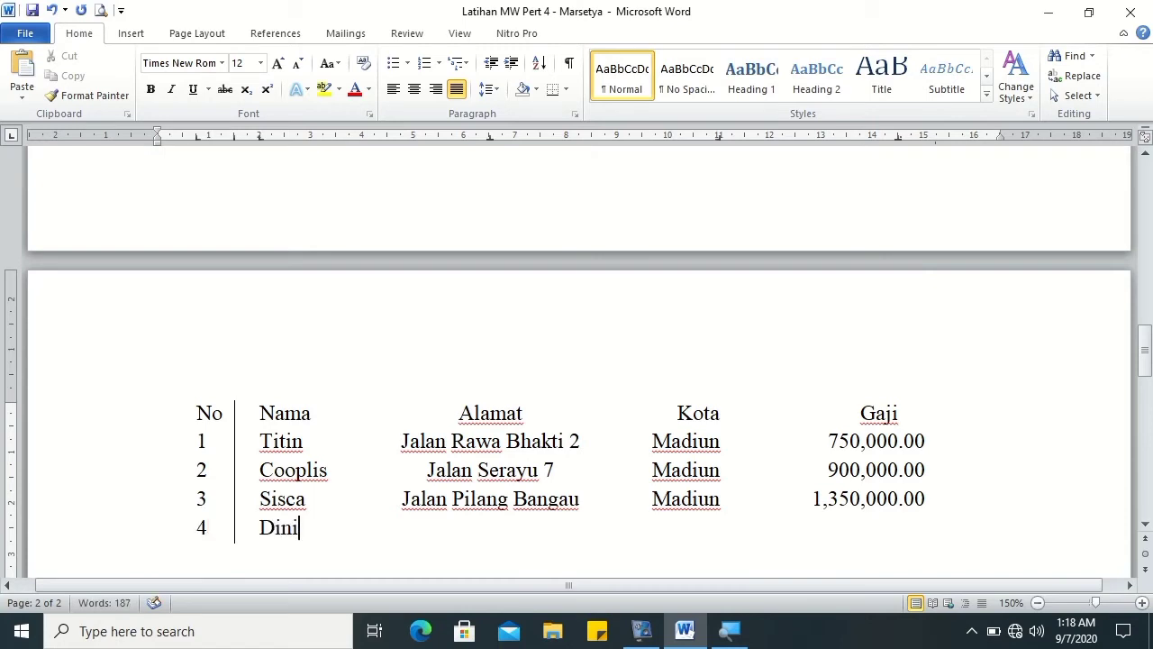
type("k")
key("Tab")
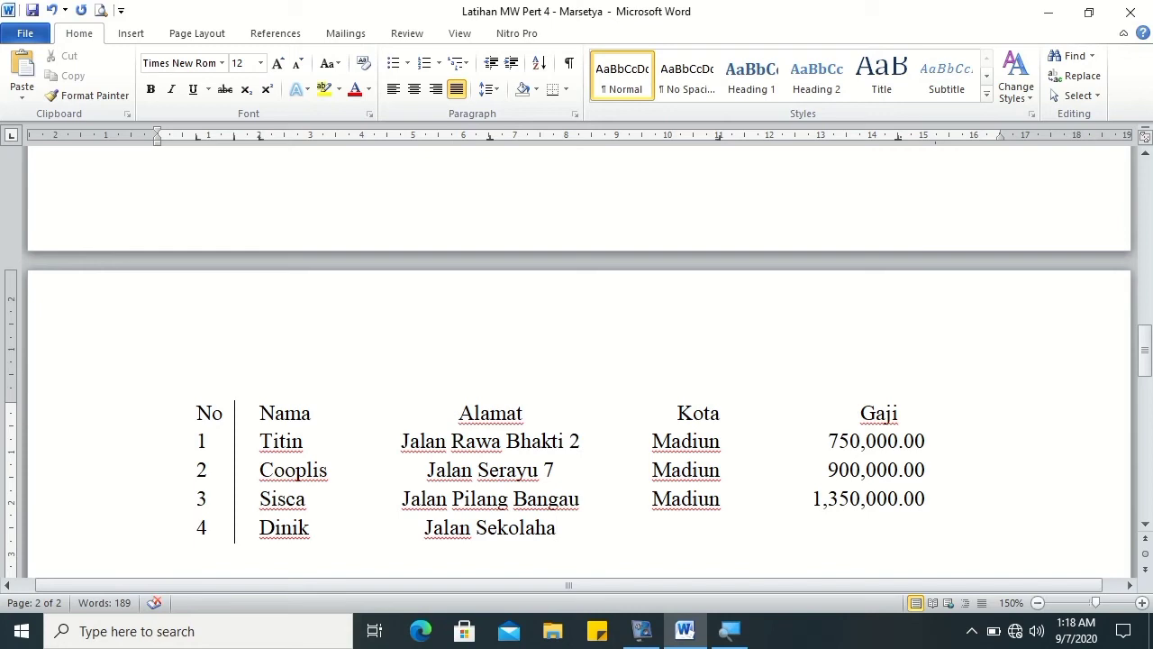
key("Tab")
type("Madiun ")
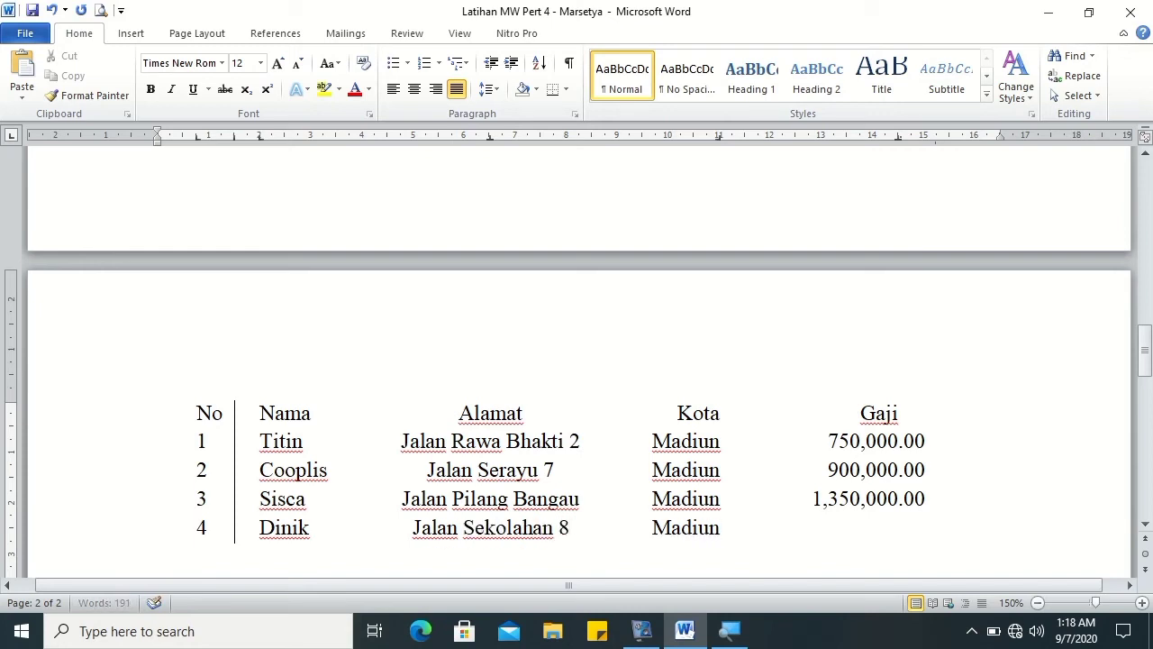
type("1,050,00")
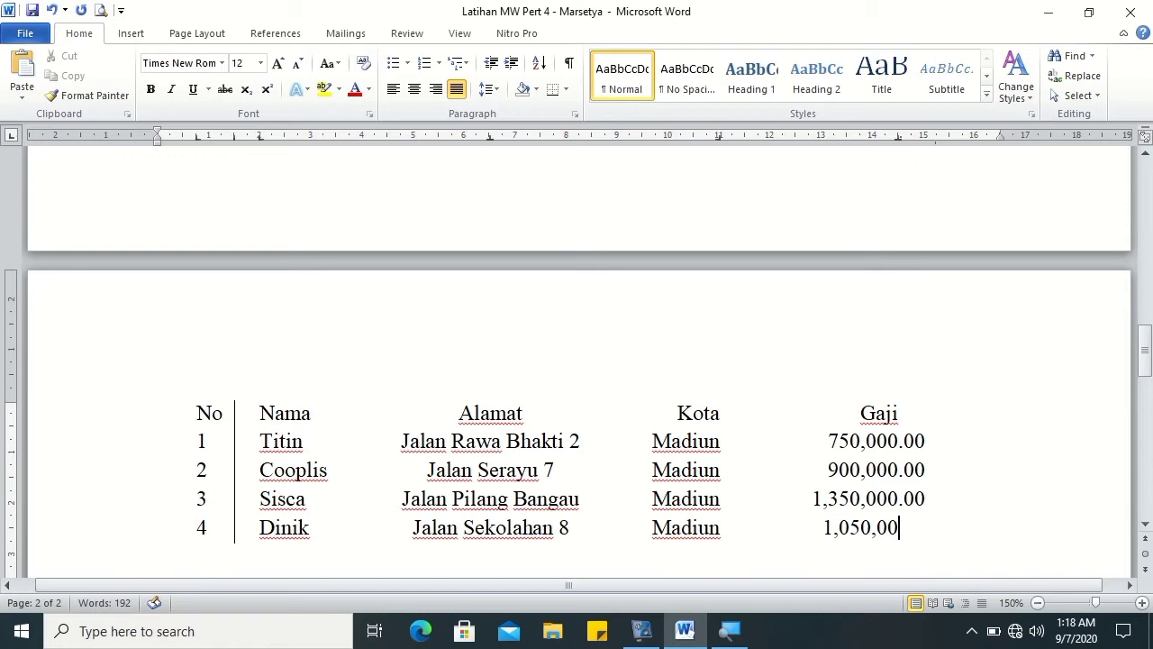
type("0.00")
key("Tab")
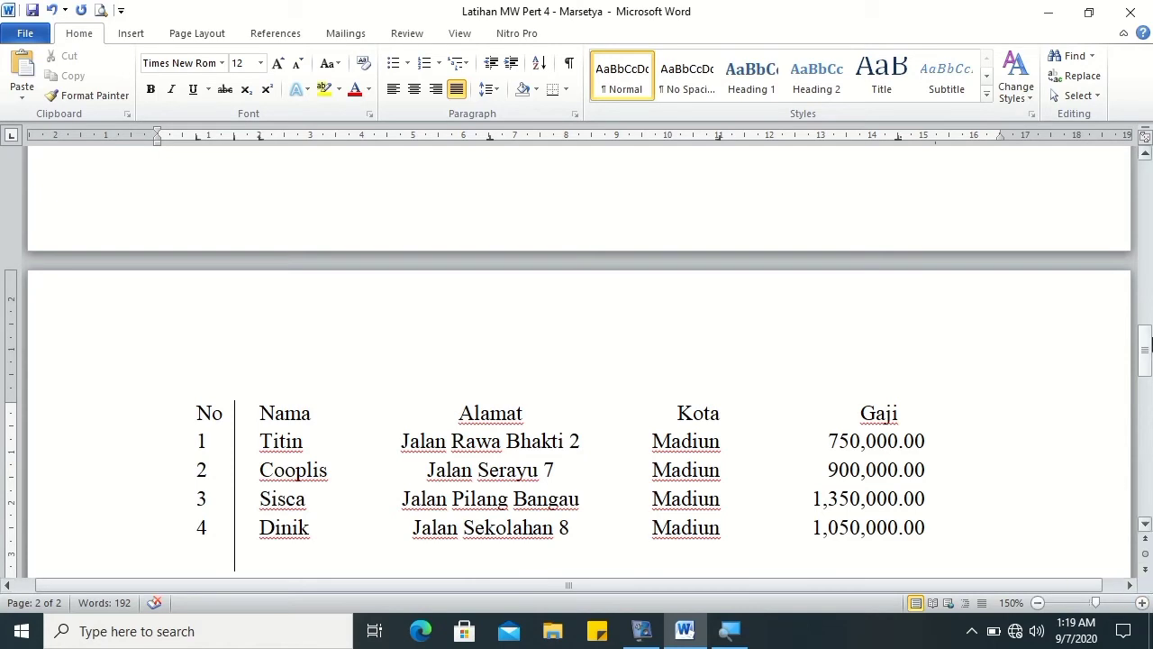
left_click_drag(1143, 351, 1143, 369)
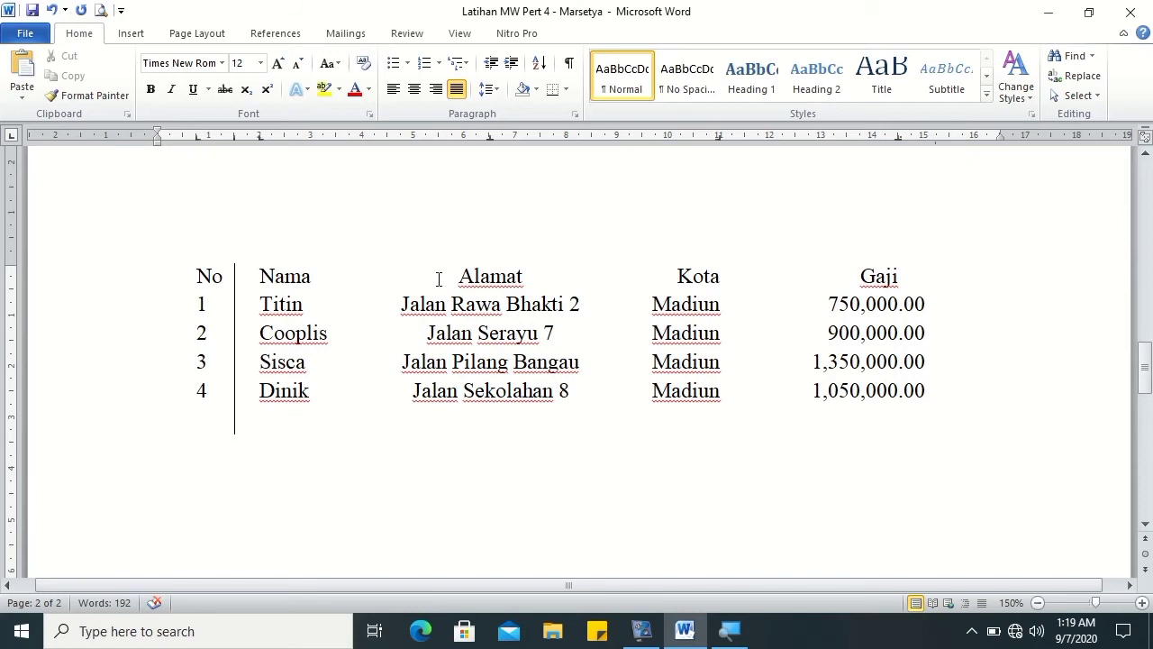
- Clear all tab stops on the empty line using Paragraph > Tabs > Clear All
left_click(576, 116)
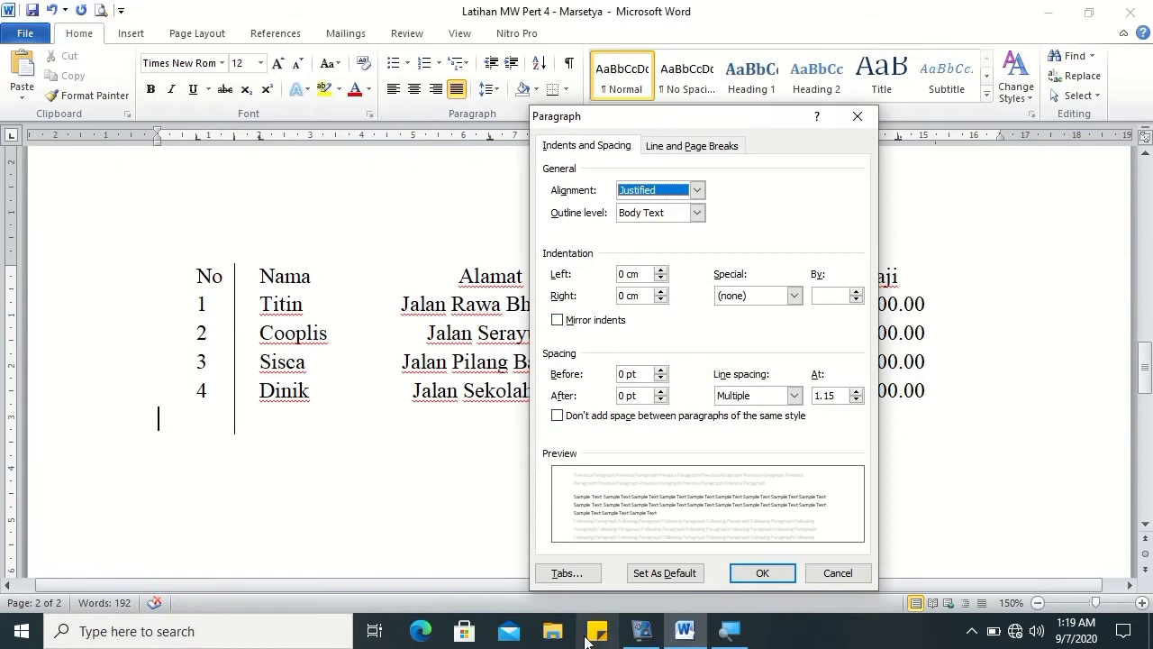
left_click(563, 573)
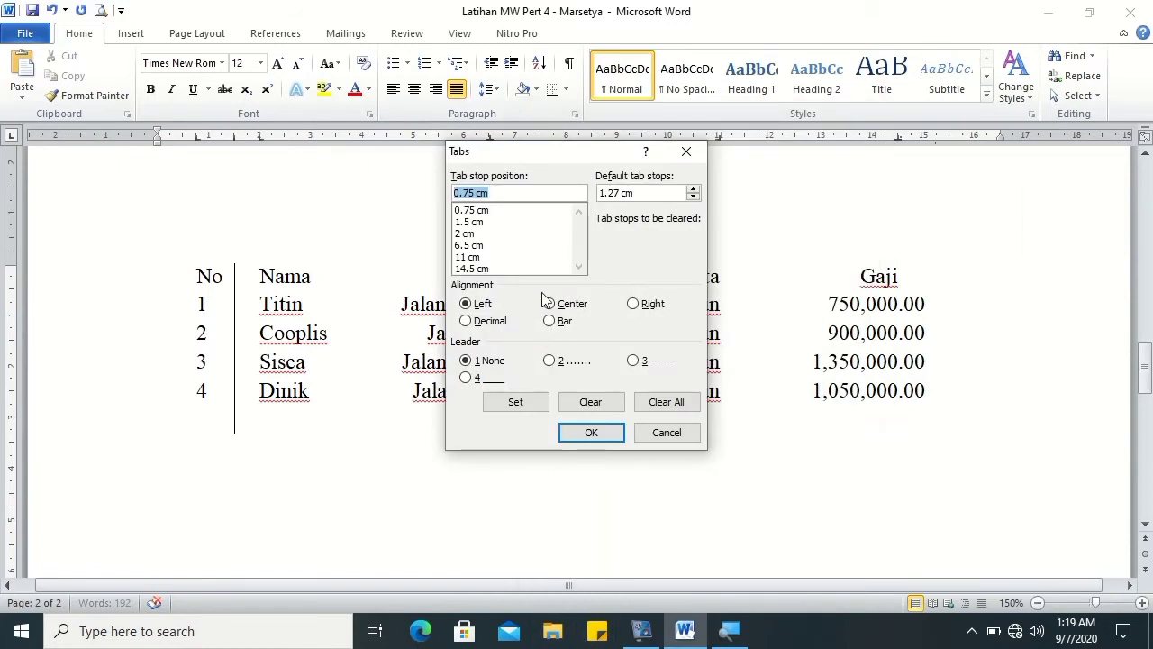
left_click(654, 405)
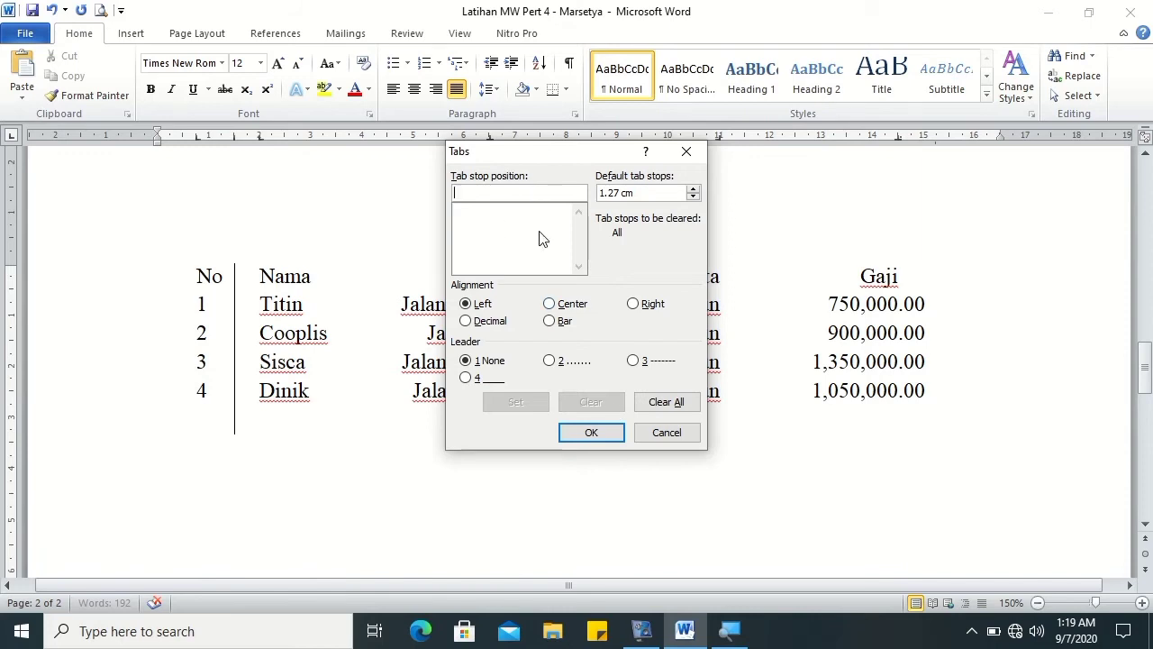
left_click(586, 432)
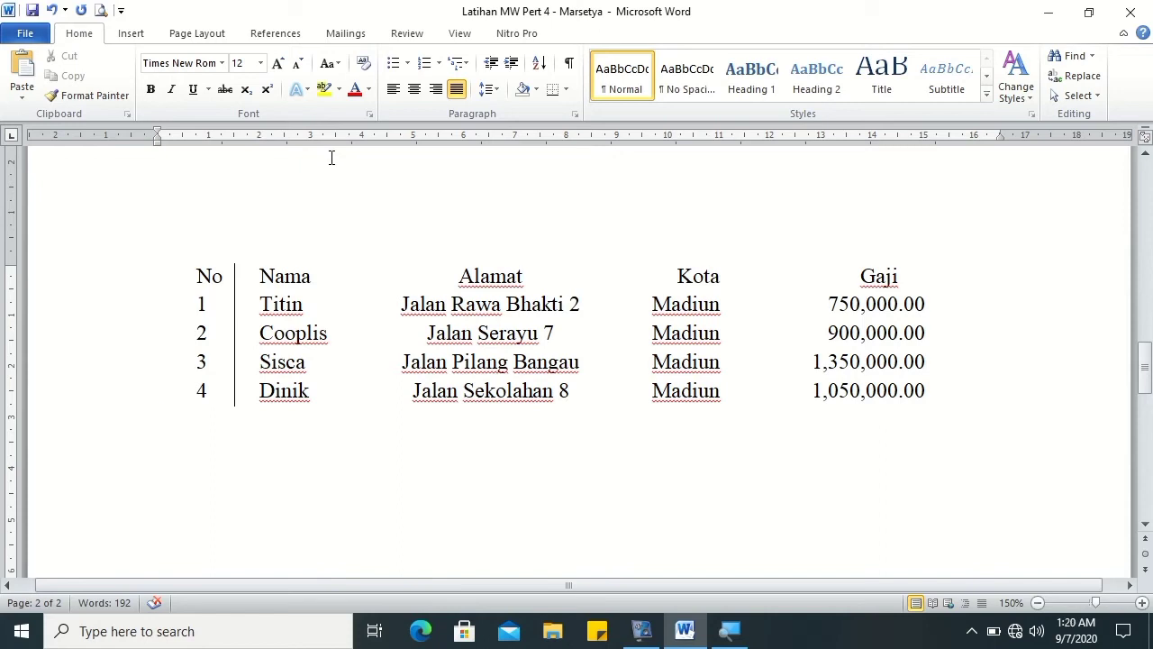
- Insert a page break and type a centred, bold 'DAFTAR ISI' heading on the new page
key("ctrl+Return")
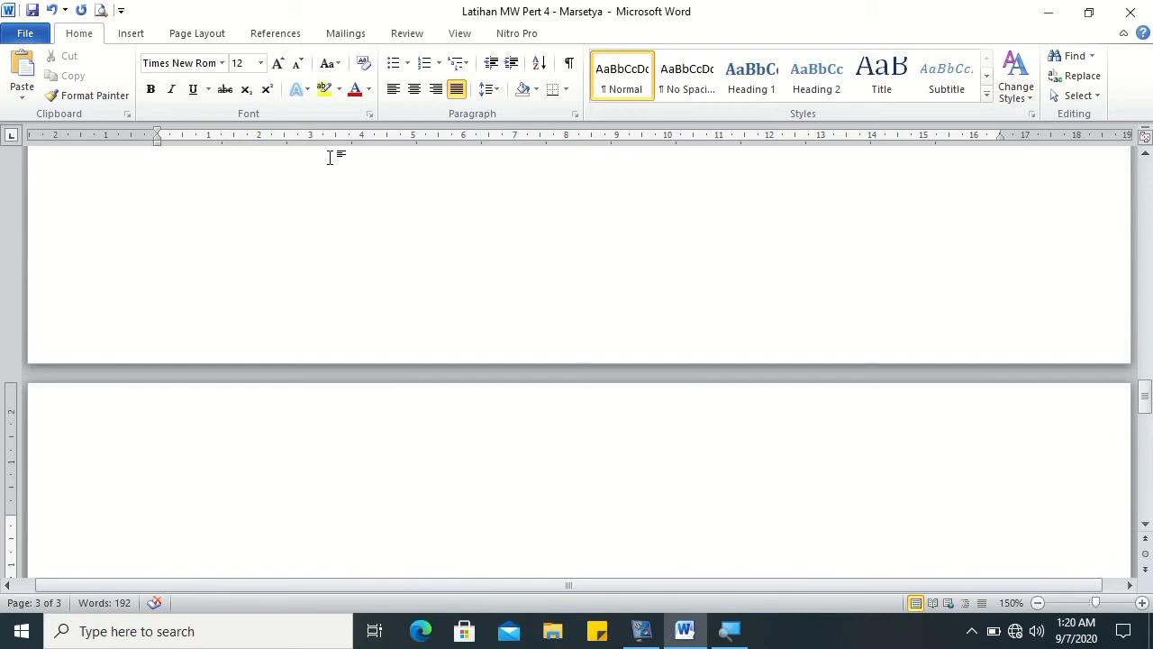
type("DAFTAR")
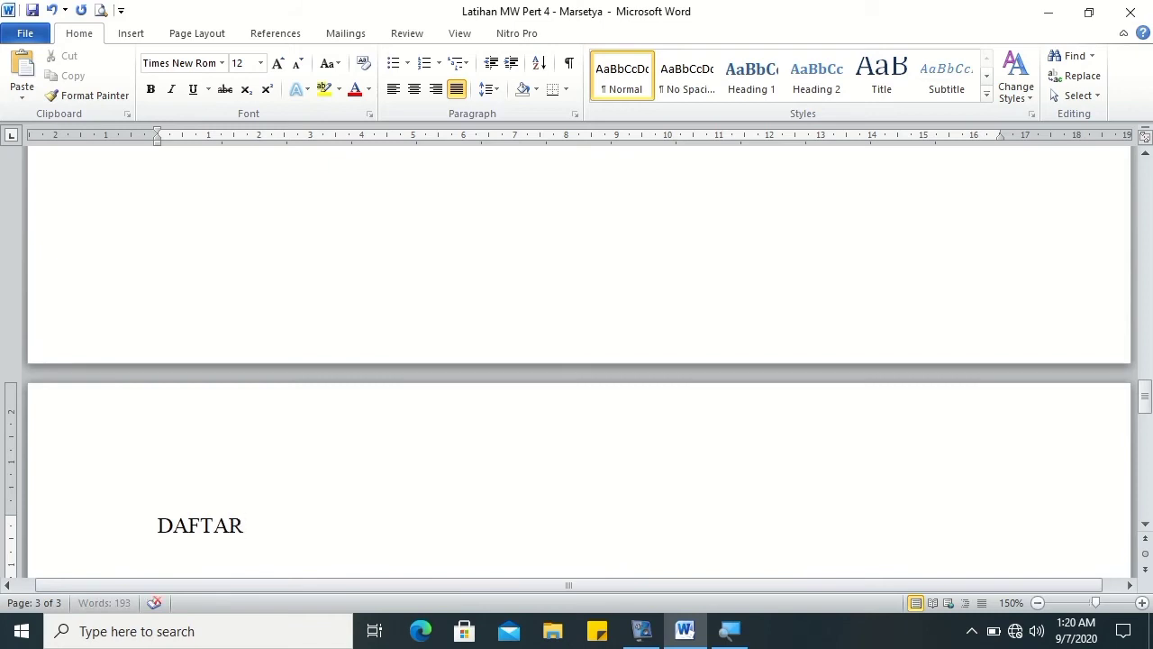
type(" ISI")
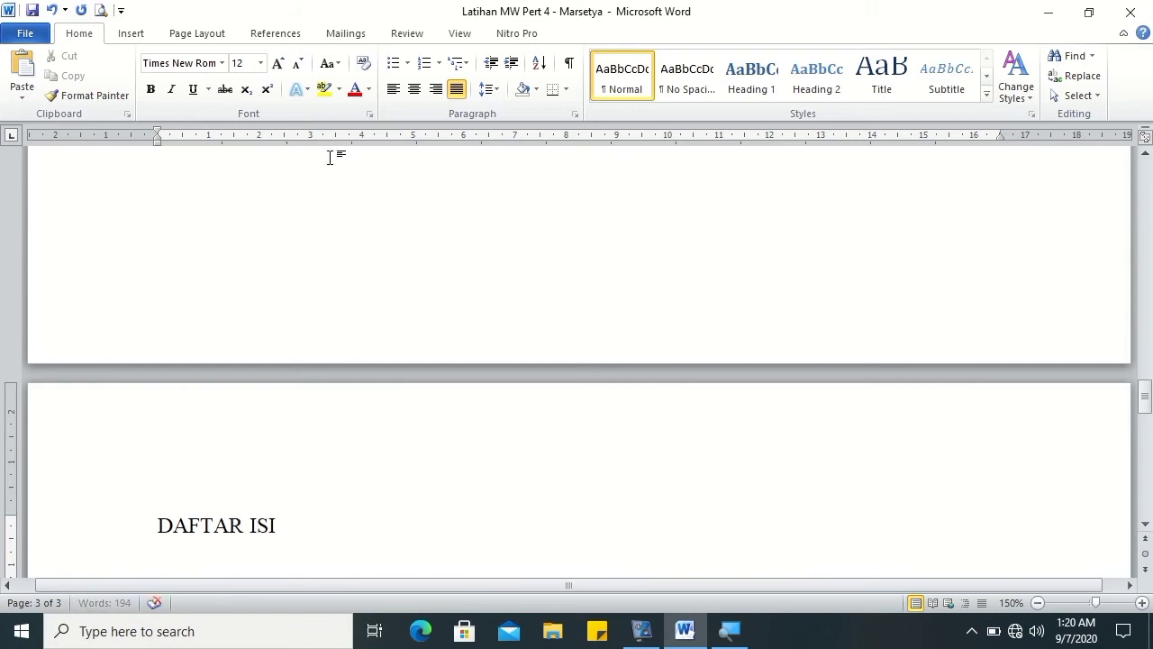
key("ctrl+e")
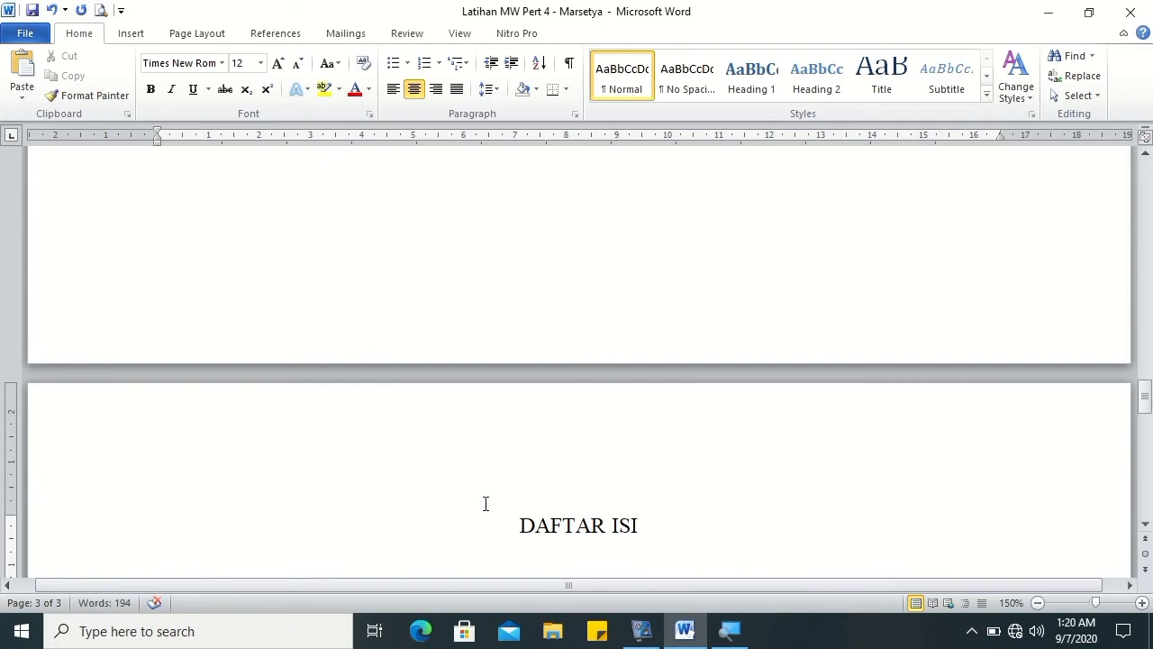
triple_click(517, 527)
key("ctrl+b")
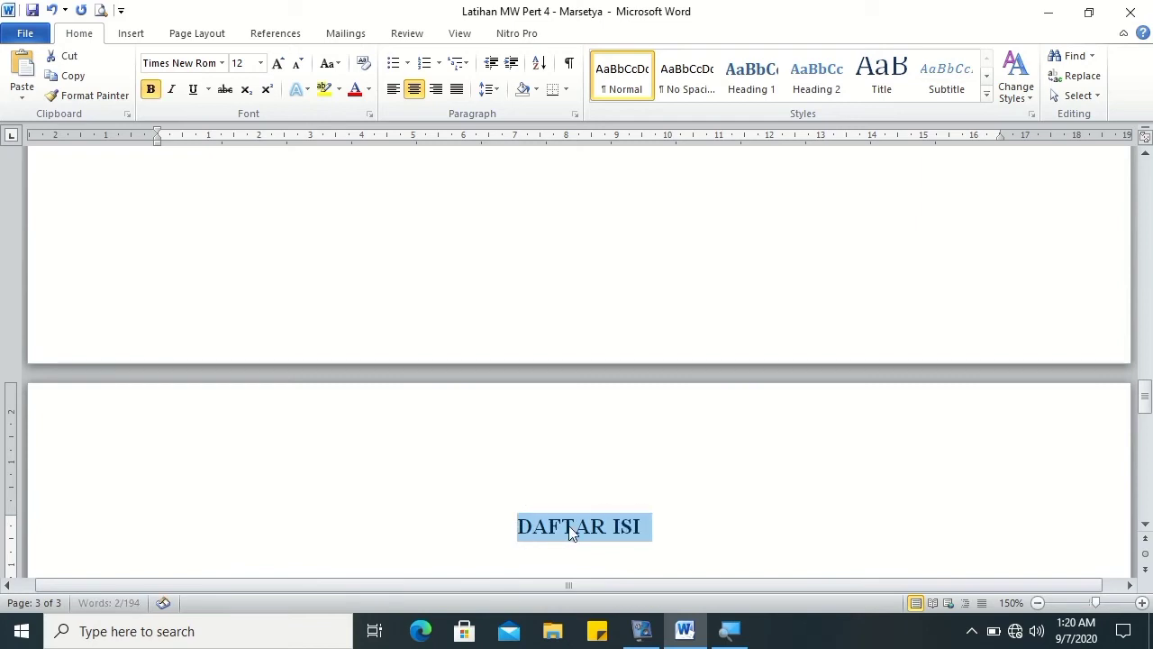
left_click(653, 527)
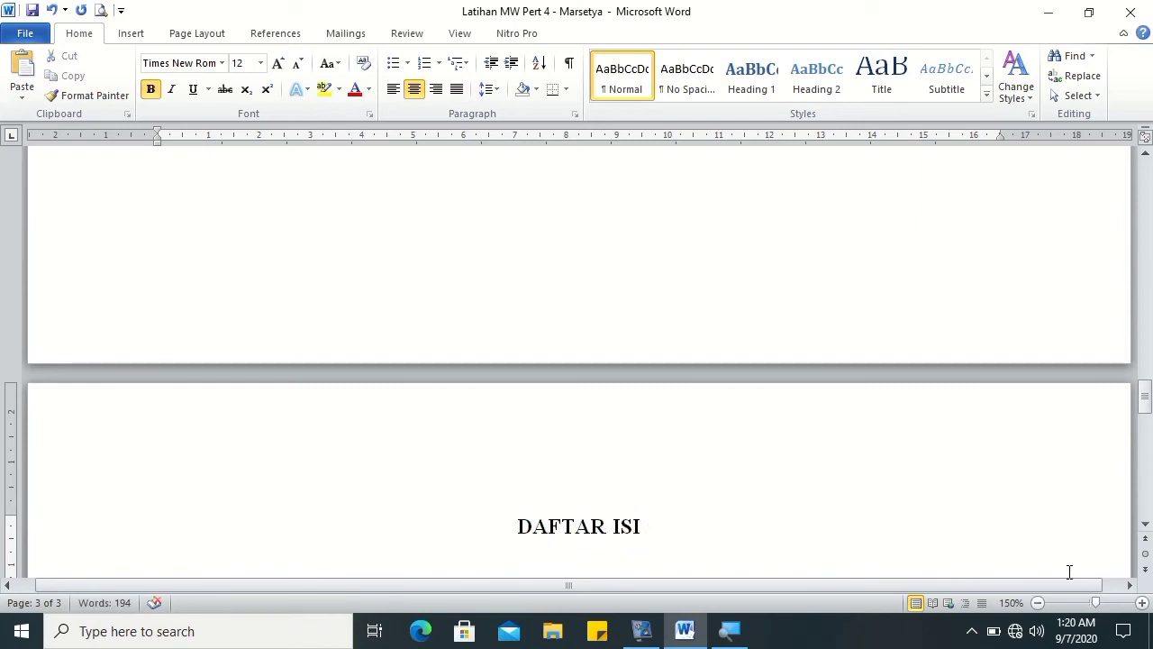
scroll(1147, 538, "down", 2)
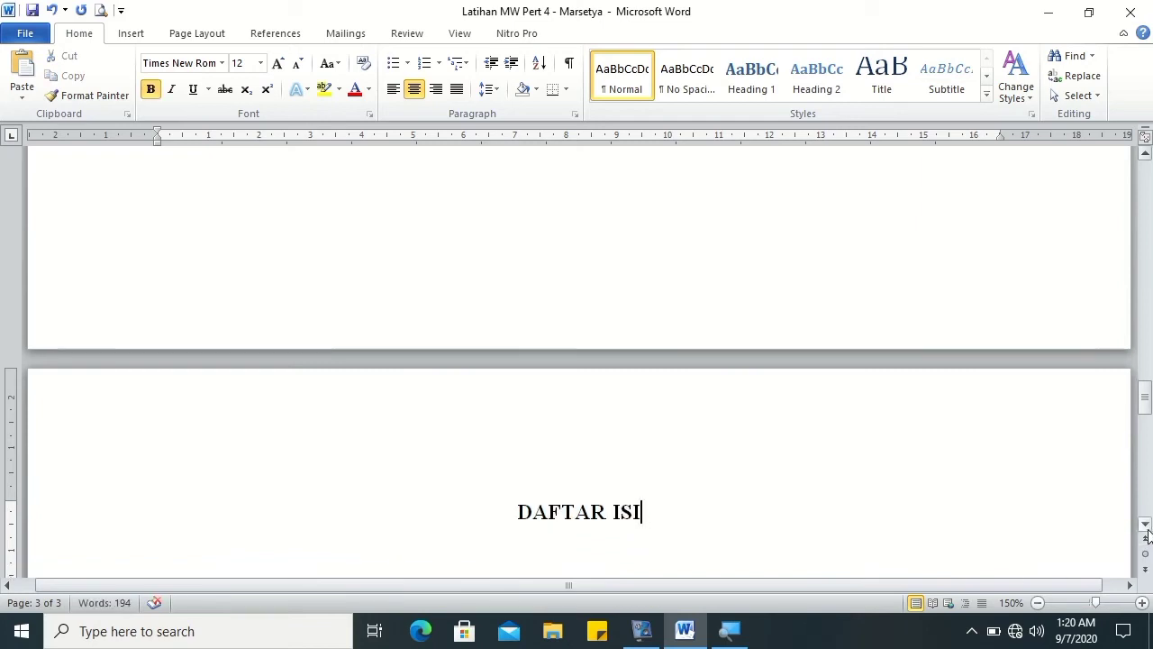
scroll(1148, 535, "down", 1)
scroll(1148, 535, "down", 1)
scroll(1147, 535, "down", 1)
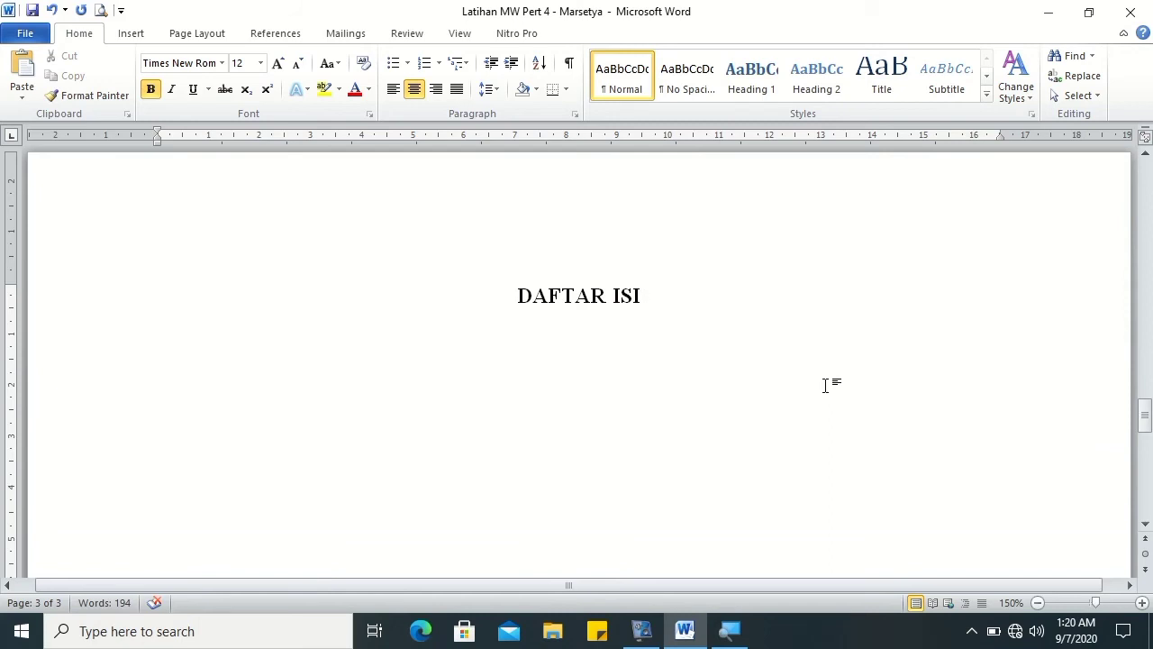
- Add a justified 'KATA PENGANTAR' line a blank line below the DAFTAR ISI heading
key("Return")
key("Return")
key("ctrl+j")
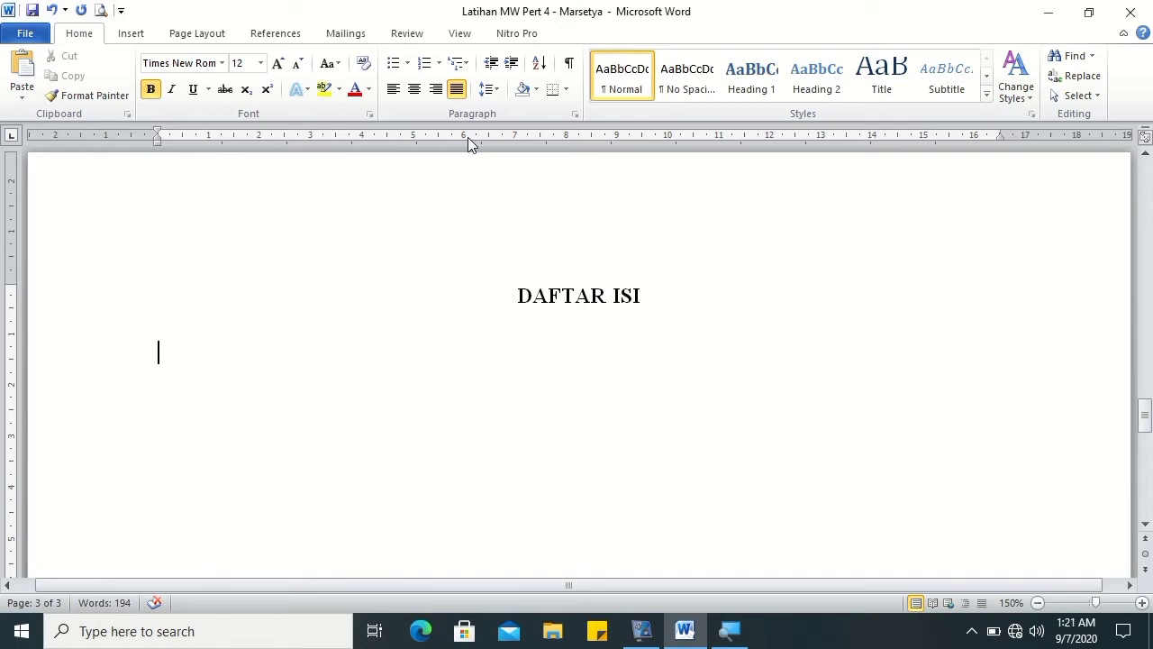
type("KATA PENGANTAR")
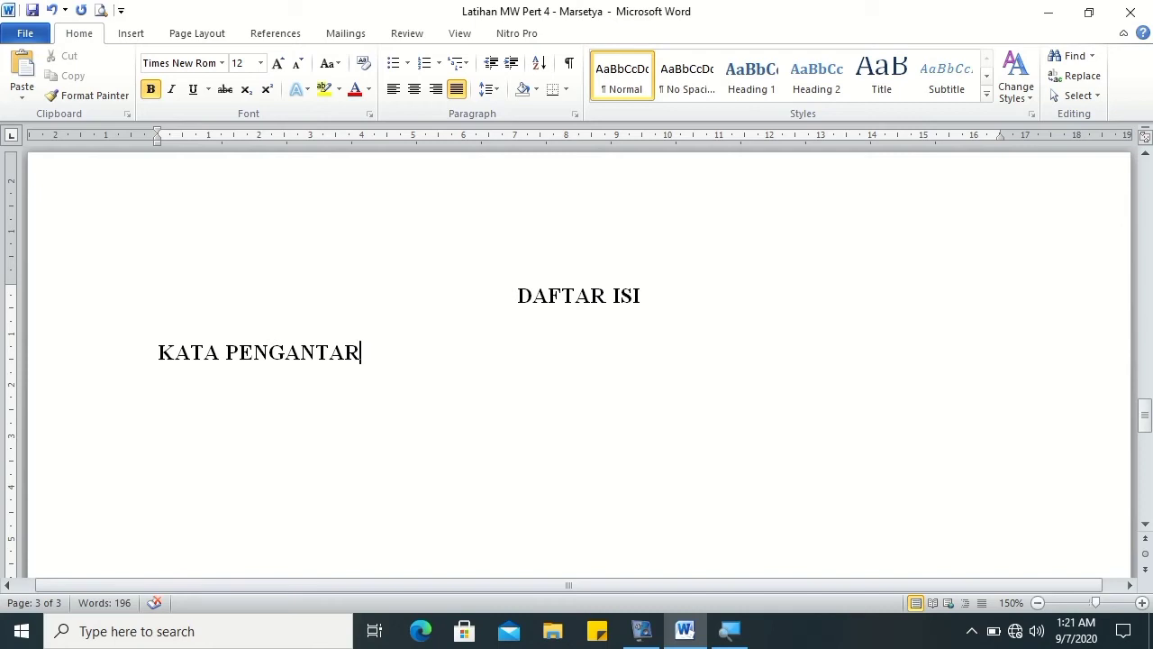
key("Up")
key("Down")
- Add a 14 cm right tab stop with dotted leader 2 and a 15 cm right tab stop
left_click(574, 113)
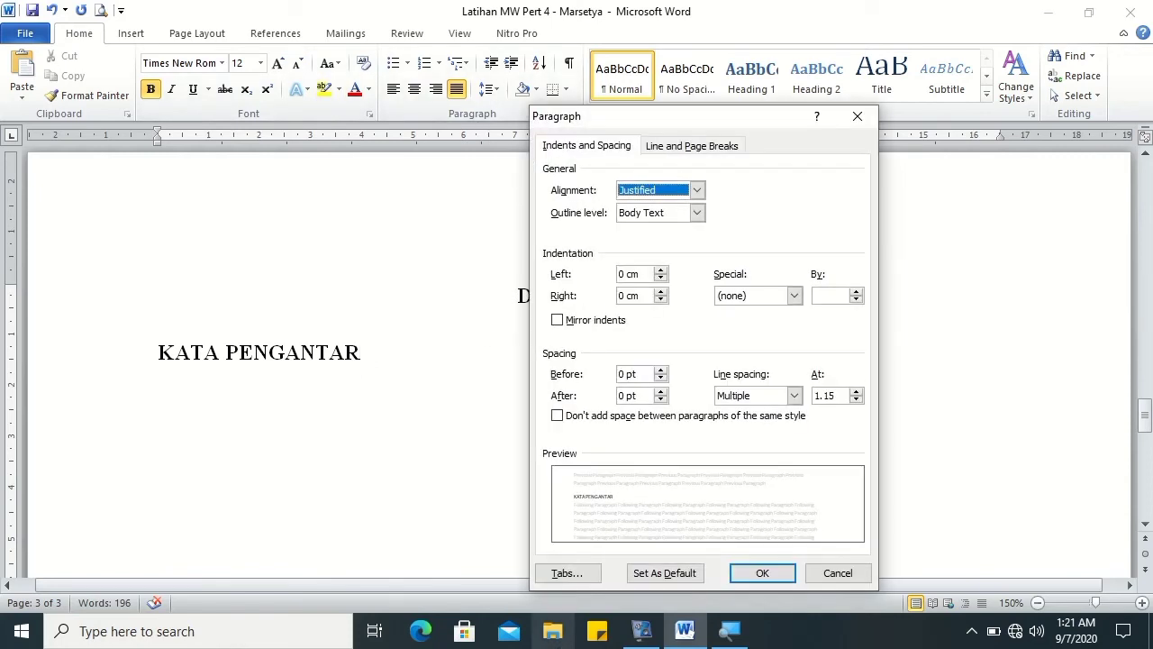
left_click(568, 575)
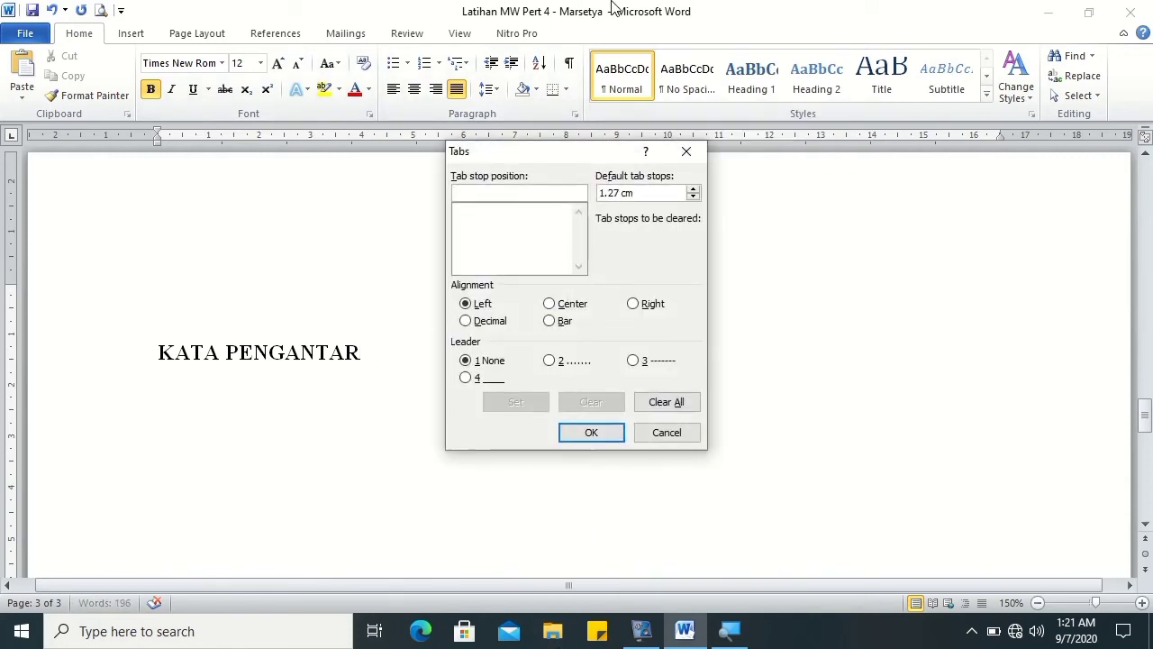
mouse_move(548, 155)
left_mouse_down()
mouse_move(776, 183)
mouse_move(633, 151)
left_mouse_up()
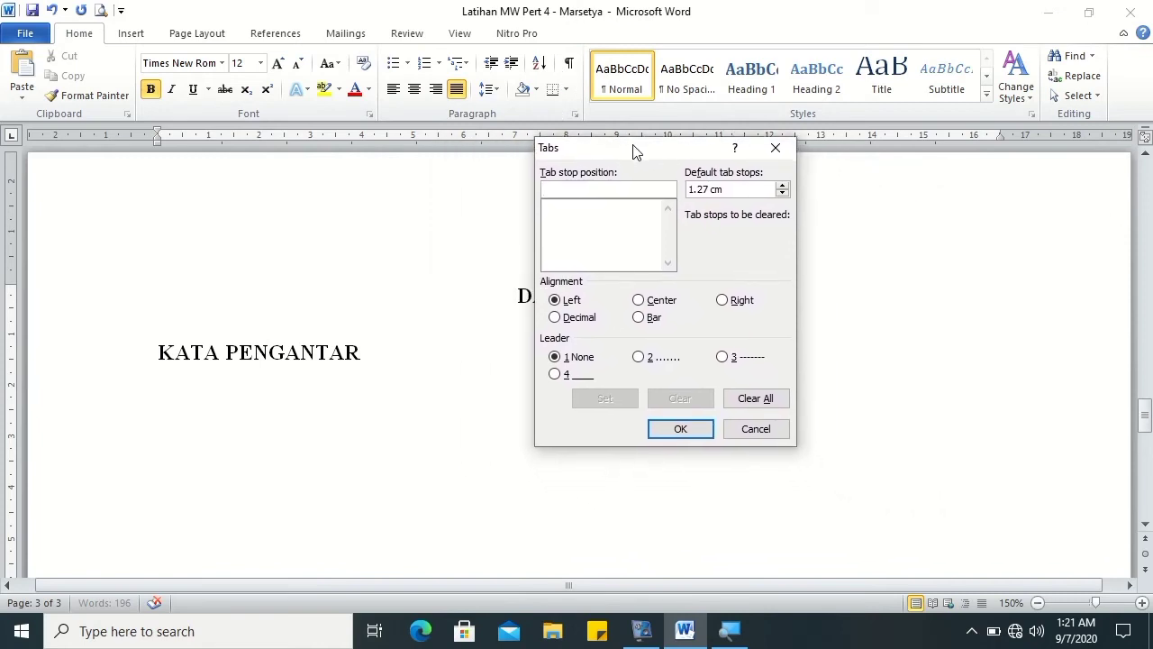
left_click_drag(633, 151, 633, 151)
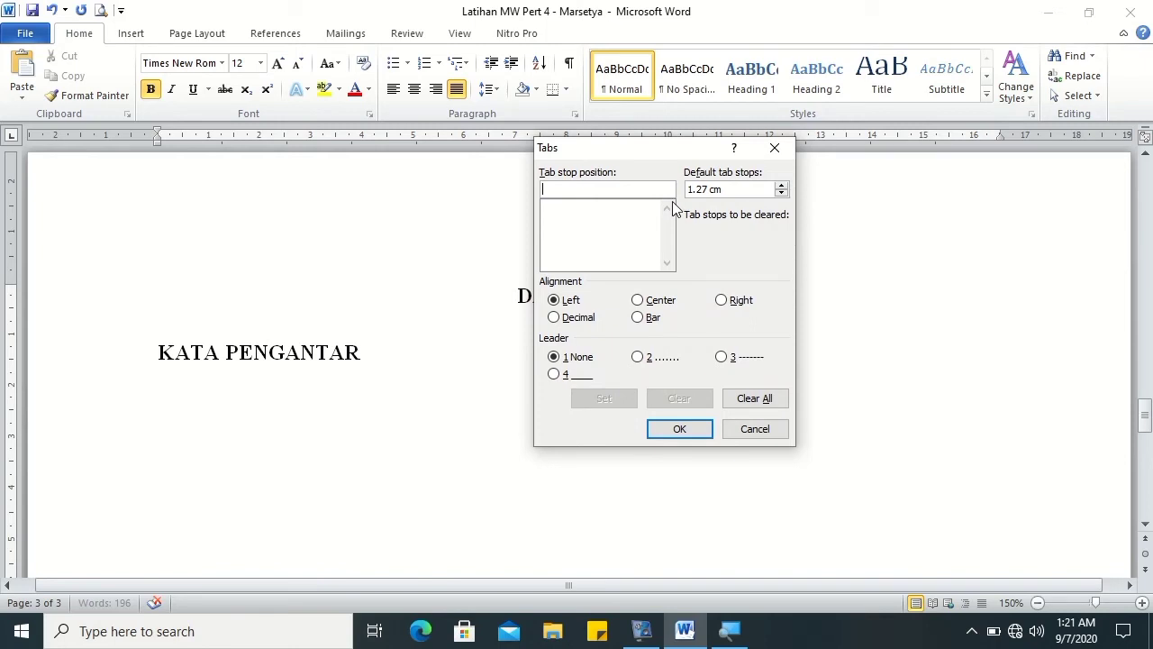
type("14")
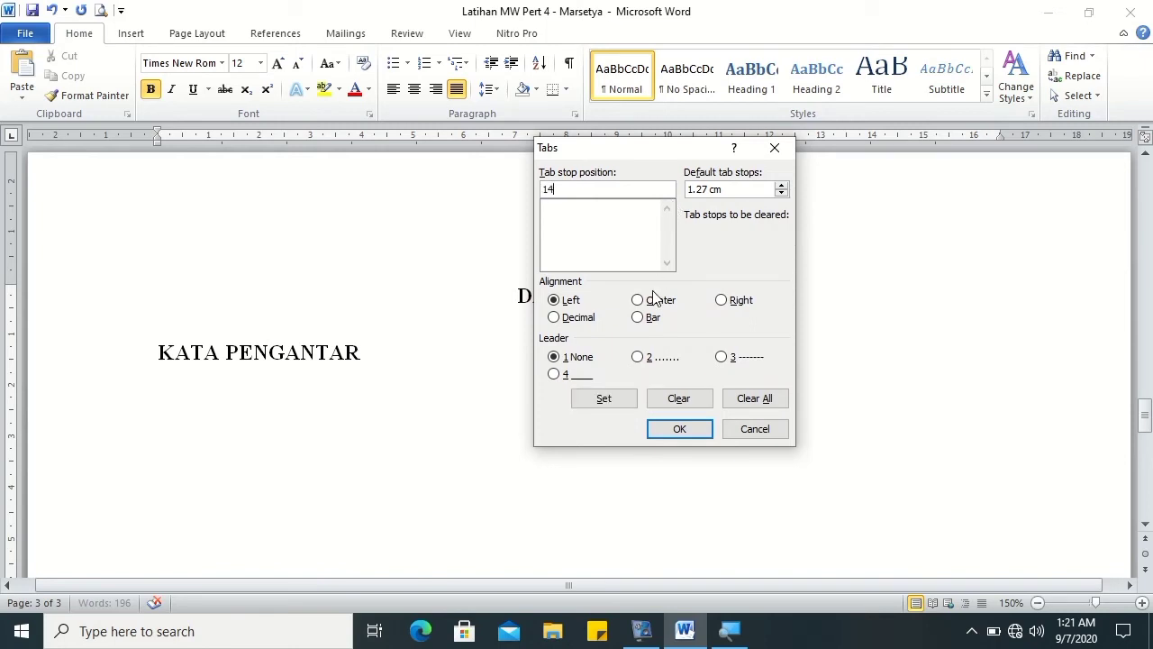
left_click(729, 304)
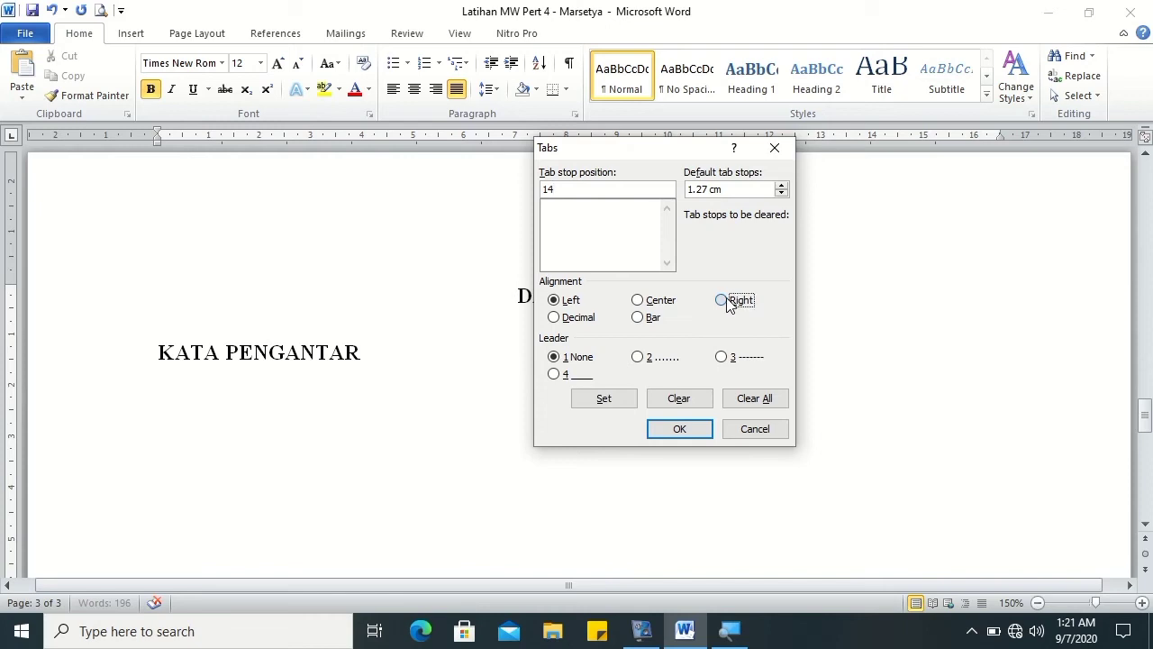
left_click(637, 357)
left_click(603, 398)
type("15")
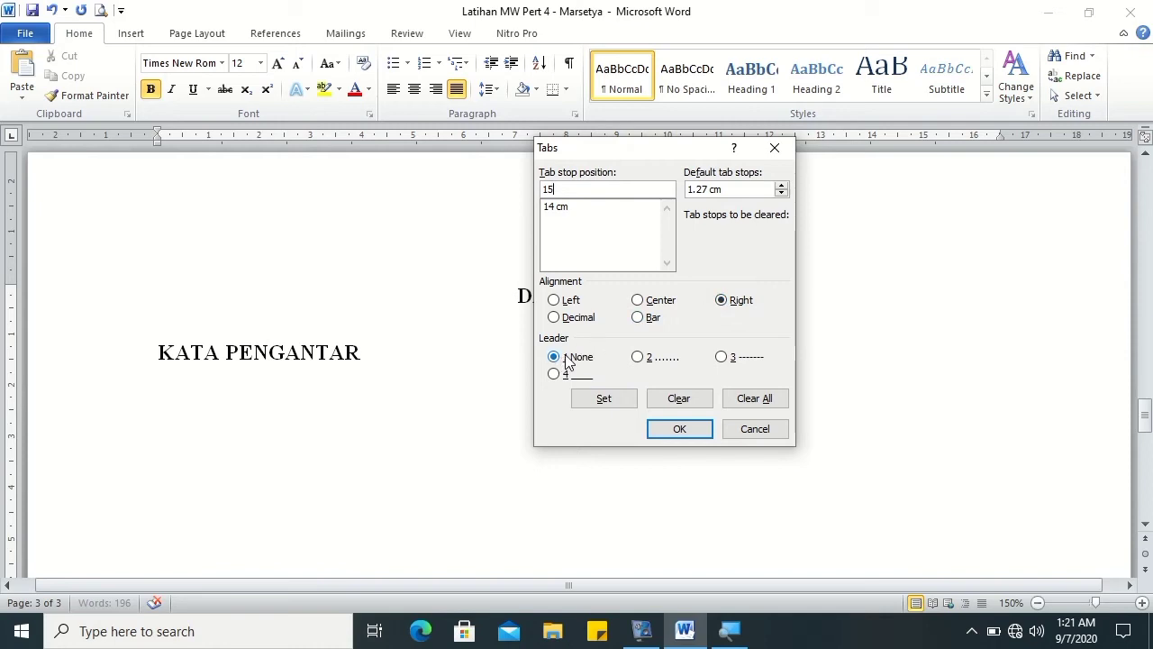
left_click(599, 398)
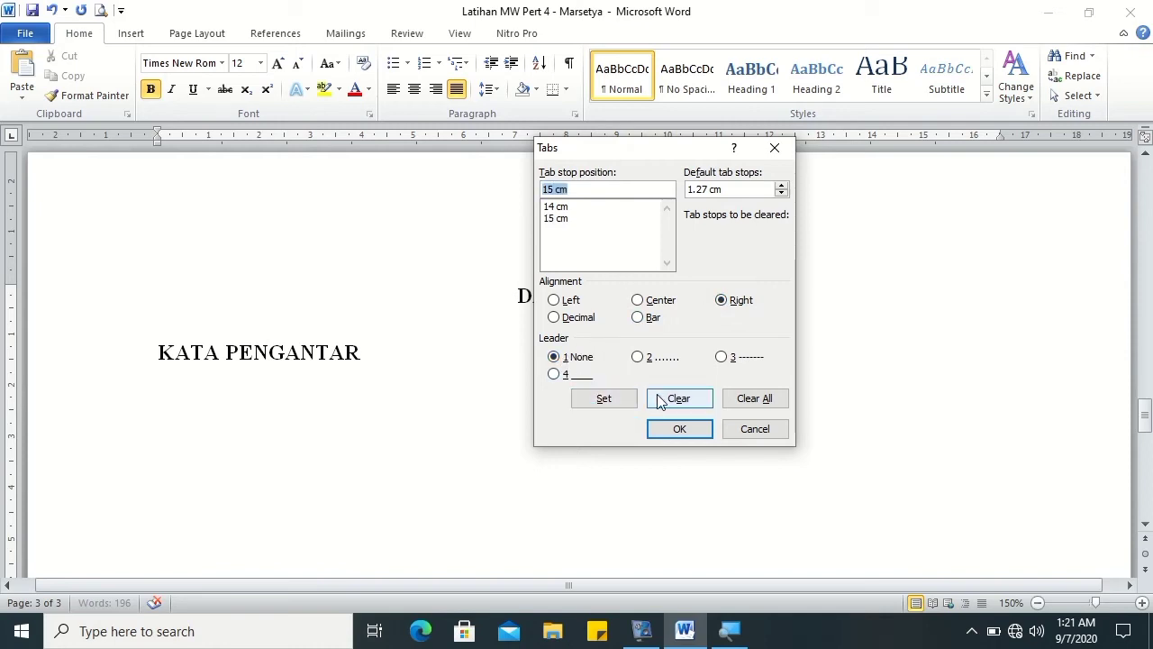
left_click(670, 431)
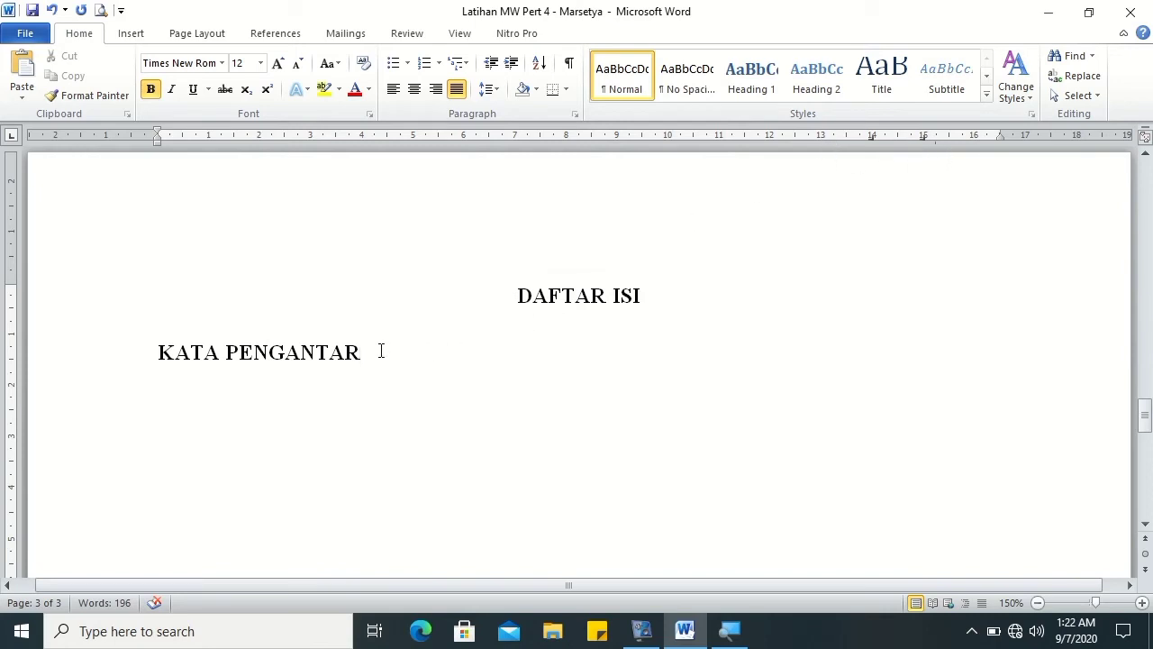
- Add dotted-leader page numbers: KATA PENGANTAR ii and DAFTAR ISI iii
key("Tab")
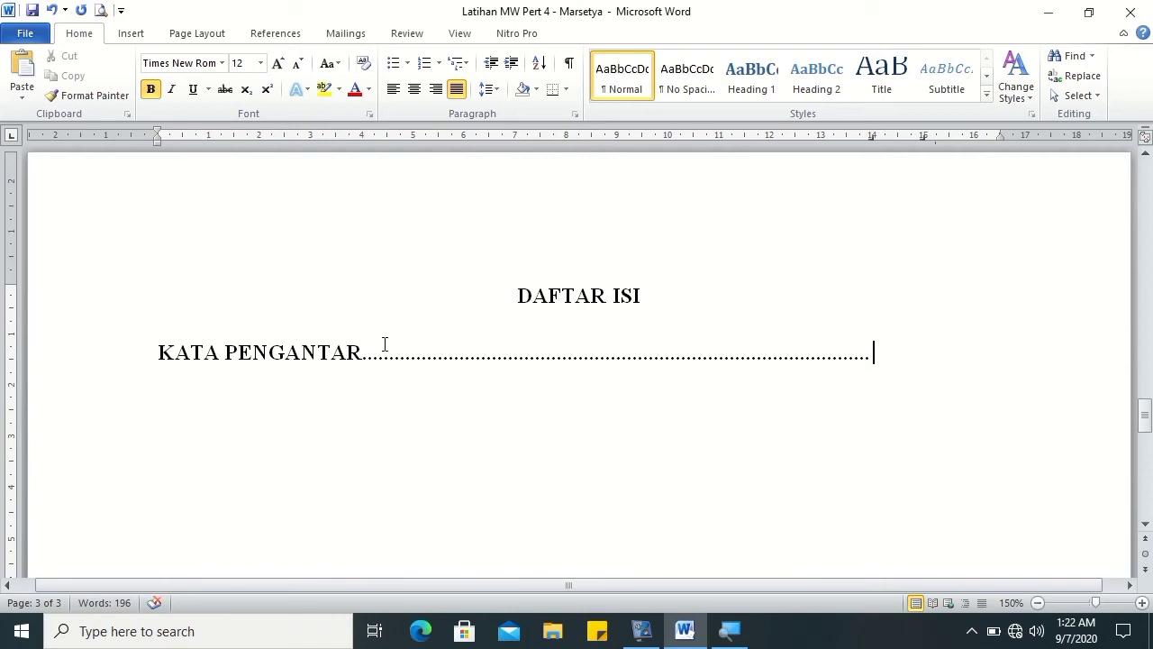
key("Tab")
type("ii")
key("Return")
type("DA")
type("FTAR ISI")
key("Tab")
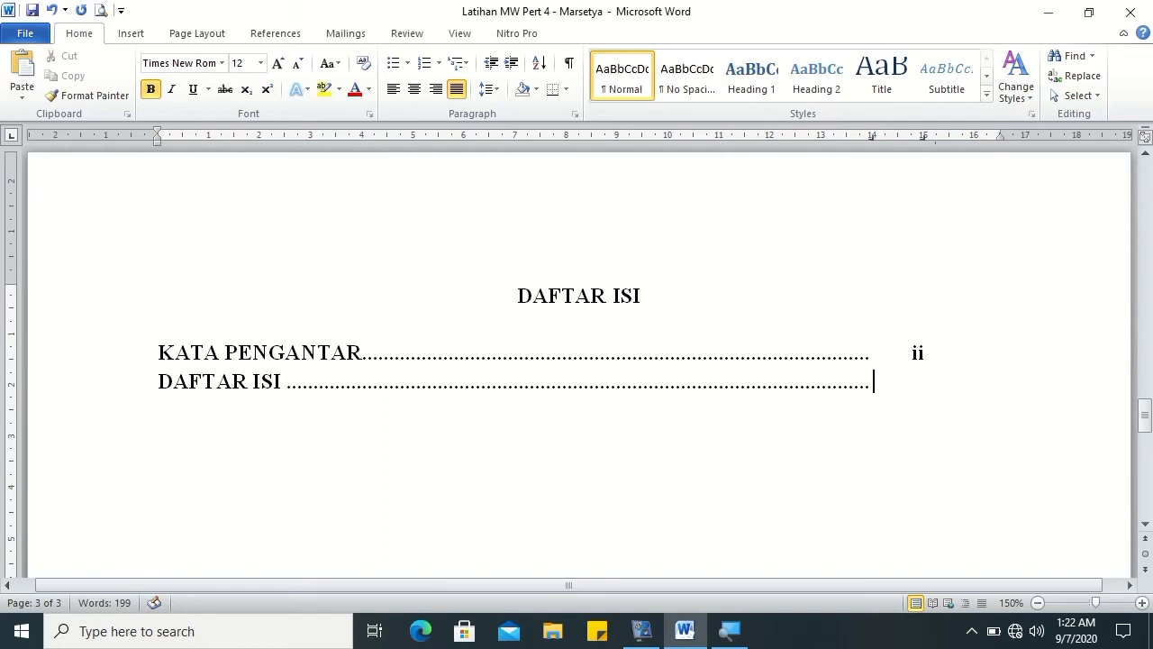
type("II")
key("BackSpace")
key("BackSpace")
key("BackSpace")
type("iii")
- Add the BAB I INTERNET and Internet entries, both with page number 1
type("BAB")
type(" I")
type(" INTERNET")
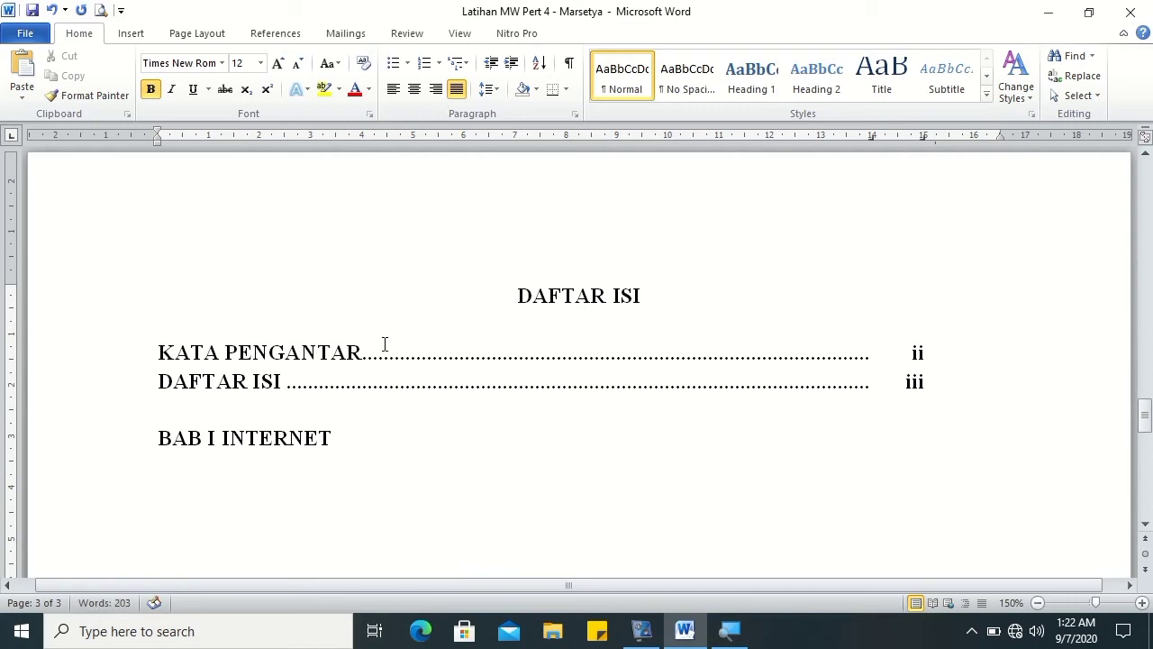
key("Tab")
type("1")
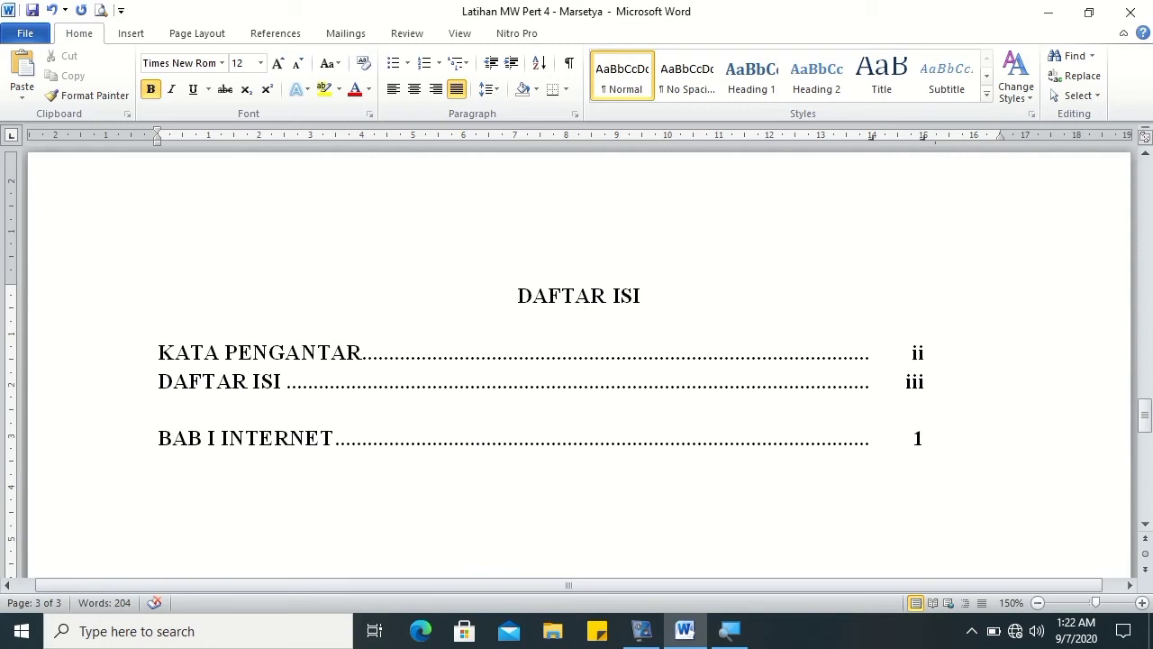
key("Return")
type("internet")
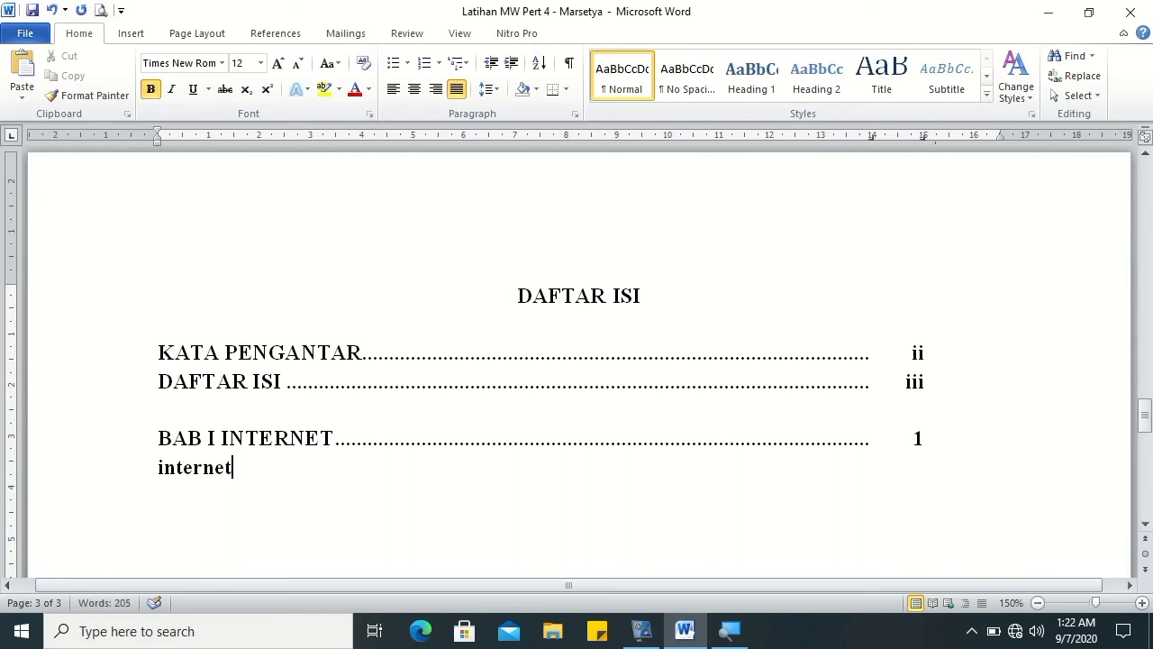
key("Tab")
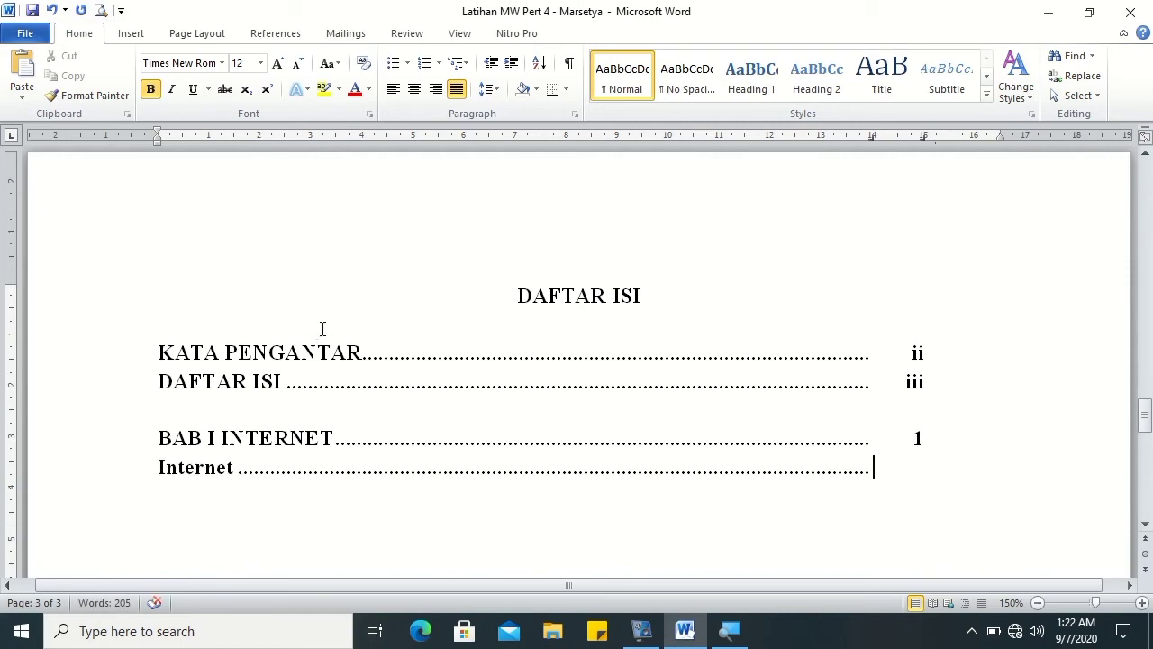
type("1")
- Apply the 1./1.1./1.1.1. multilevel list style to the Internet line
double_click(166, 467)
left_click(160, 467)
left_click(465, 69)
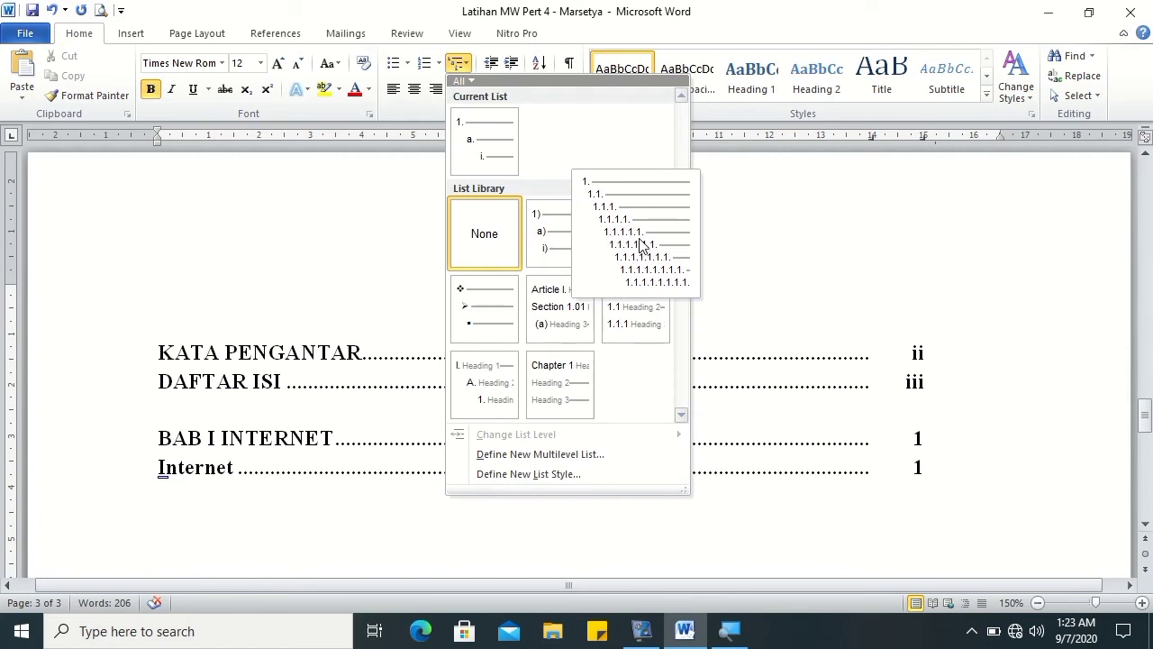
left_click(641, 245)
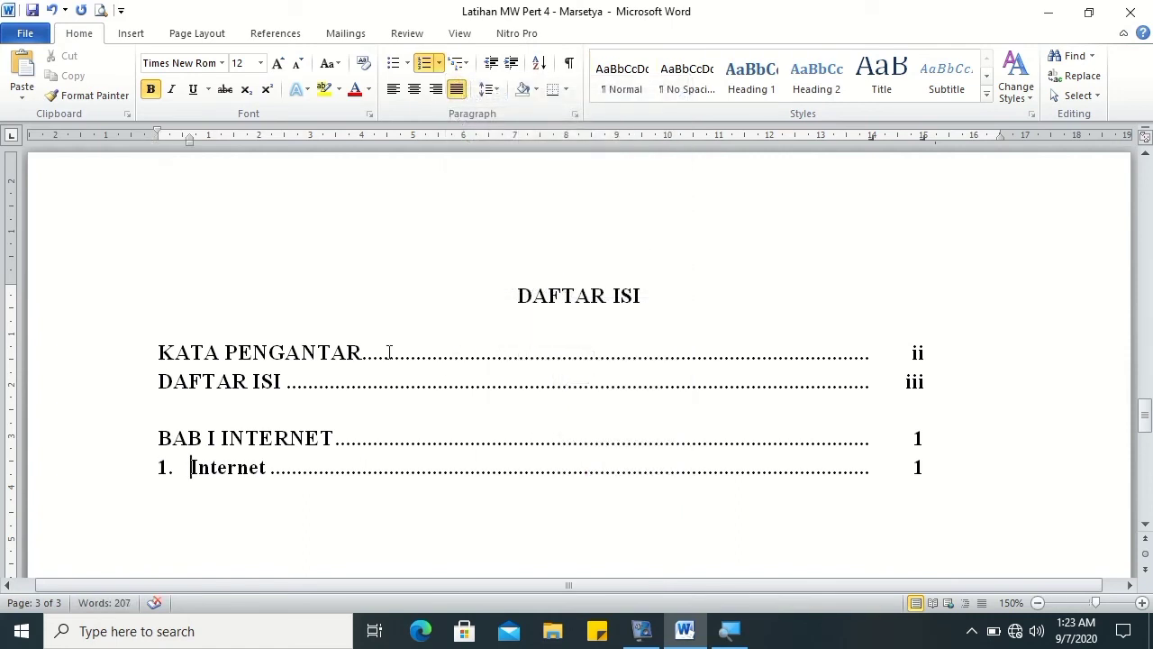
left_click(513, 65)
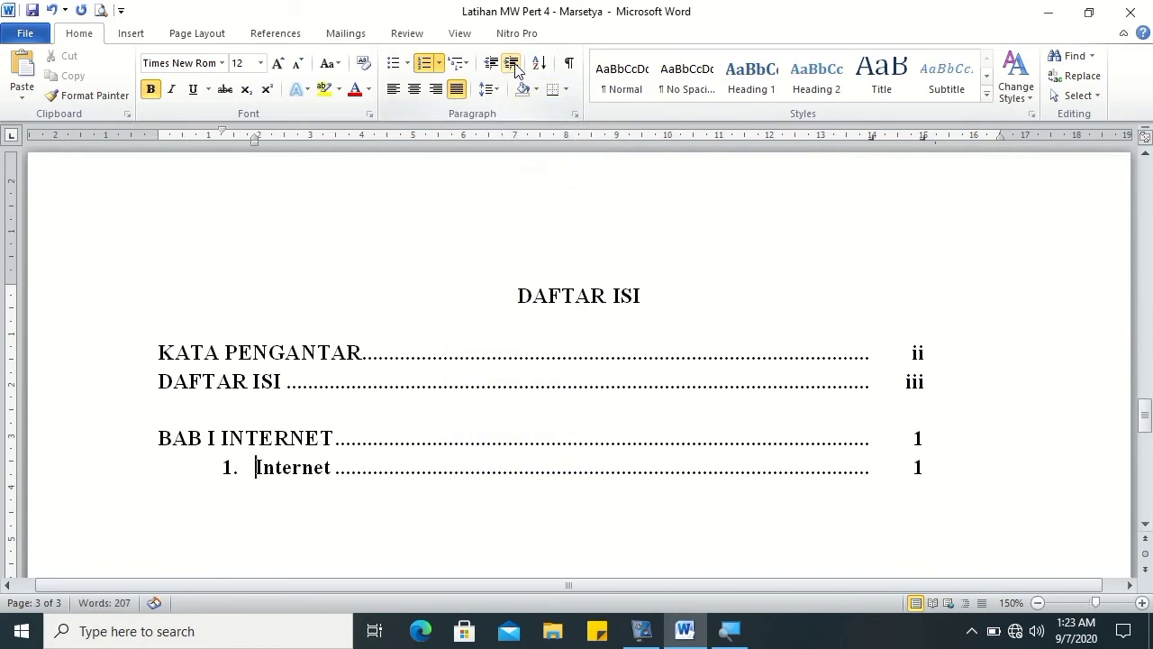
left_click(491, 65)
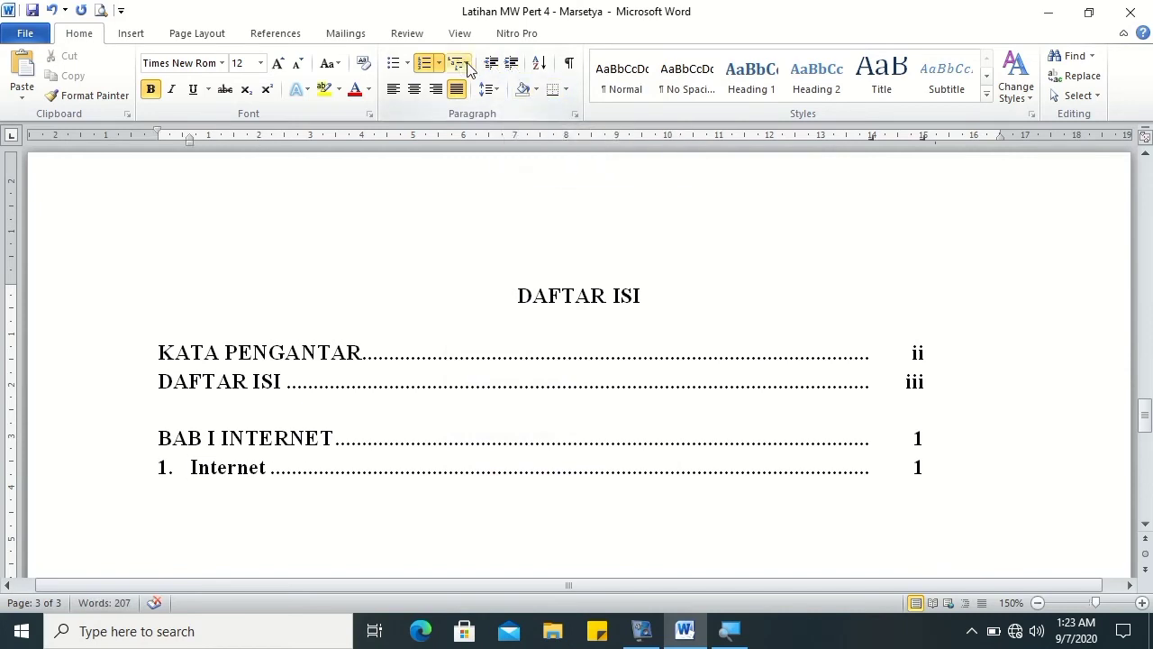
- Change the Internet entry's list level to level 2 so it reads '1.1. Internet'
left_click(461, 63)
left_click(467, 65)
left_click(467, 64)
left_click(466, 65)
left_click(467, 65)
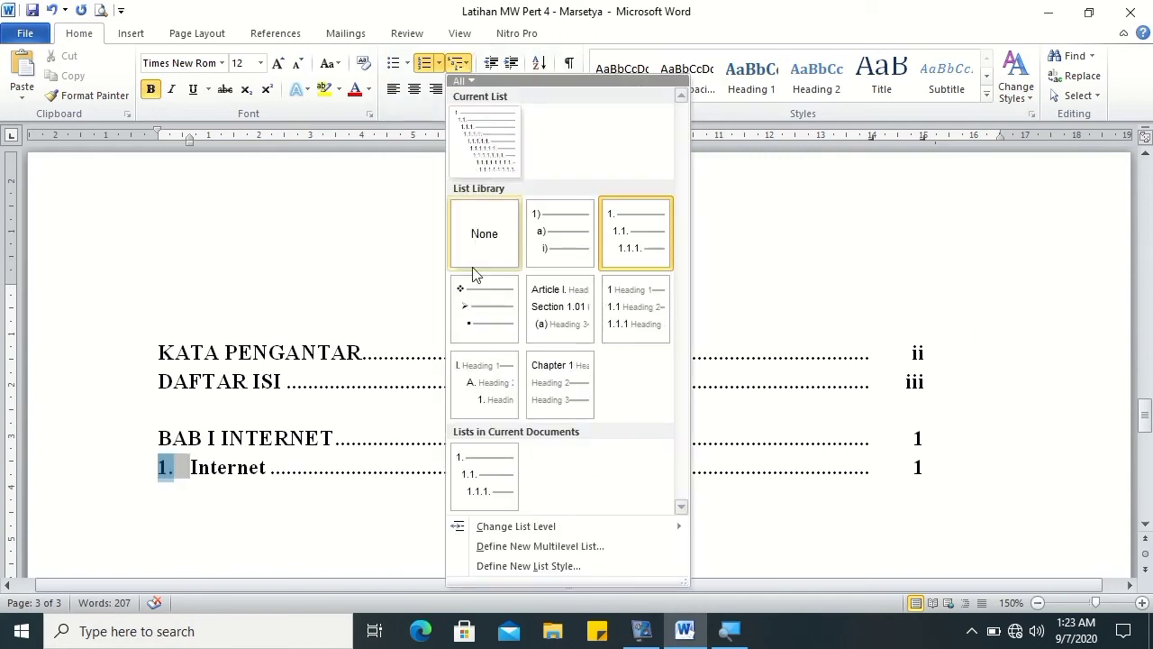
mouse_move(481, 532)
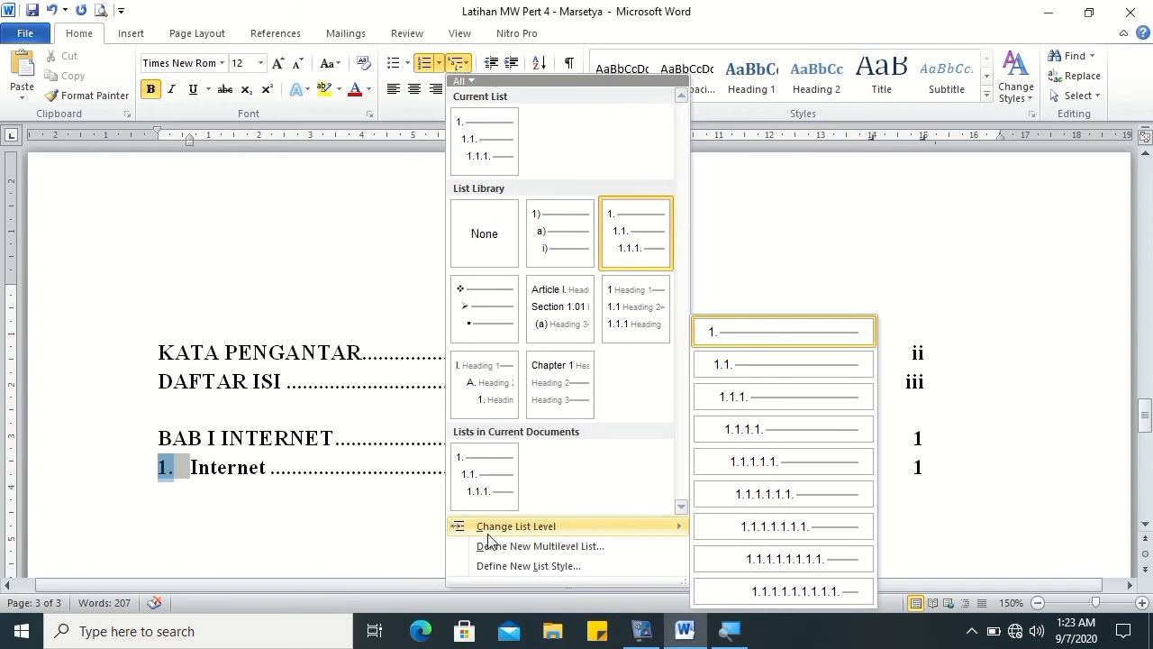
left_click(729, 365)
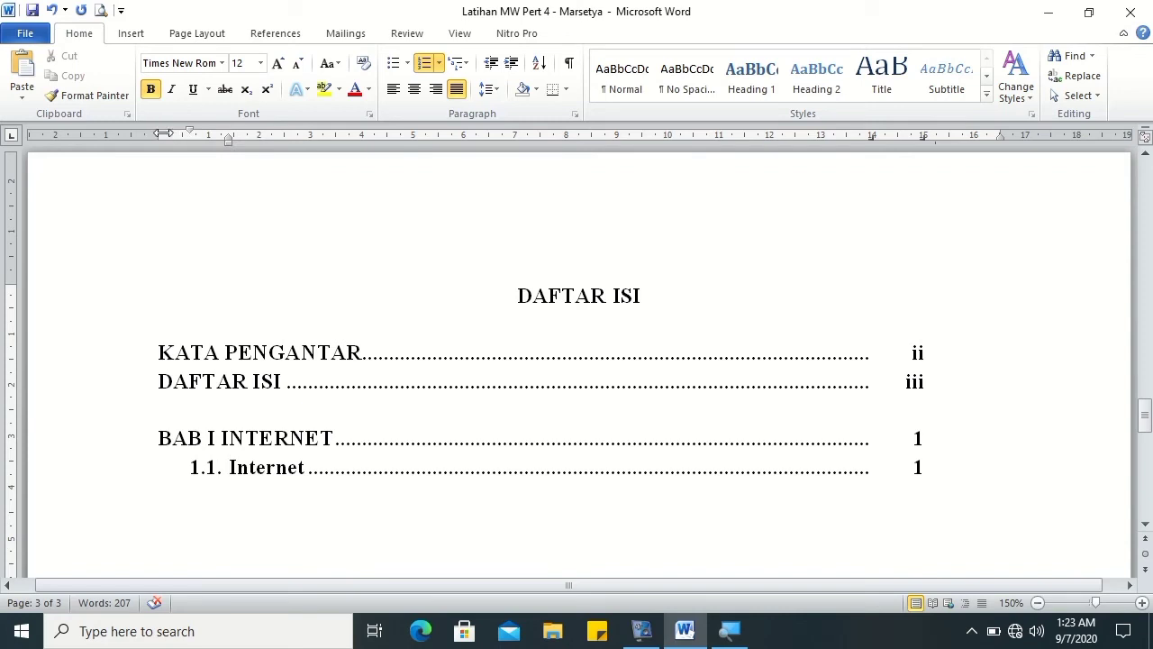
- Drag the ruler's hanging indent marker left so '1.1. Internet' starts at the margin
left_click_drag(228, 141, 162, 135)
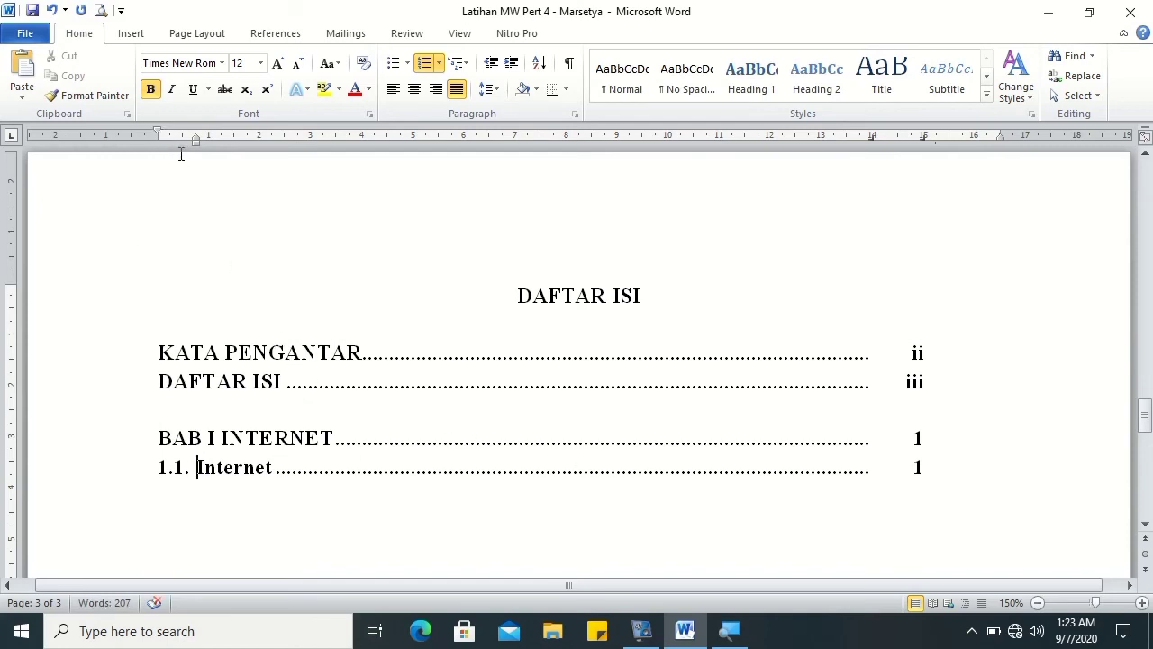
key("Tab")
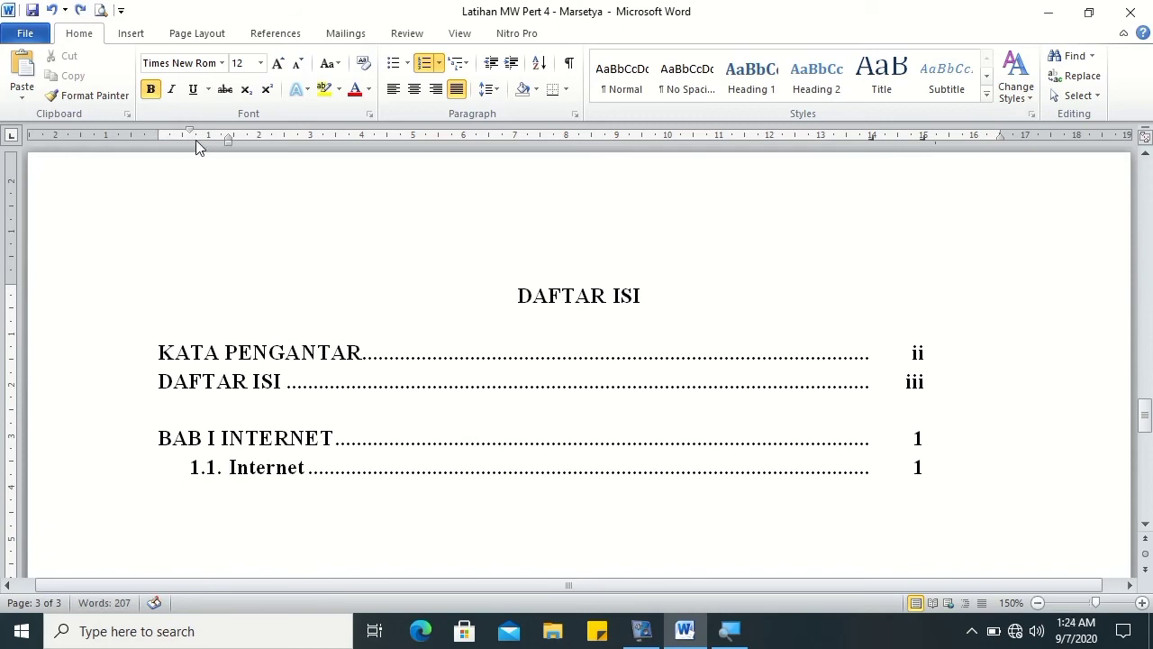
left_click_drag(228, 140, 159, 135)
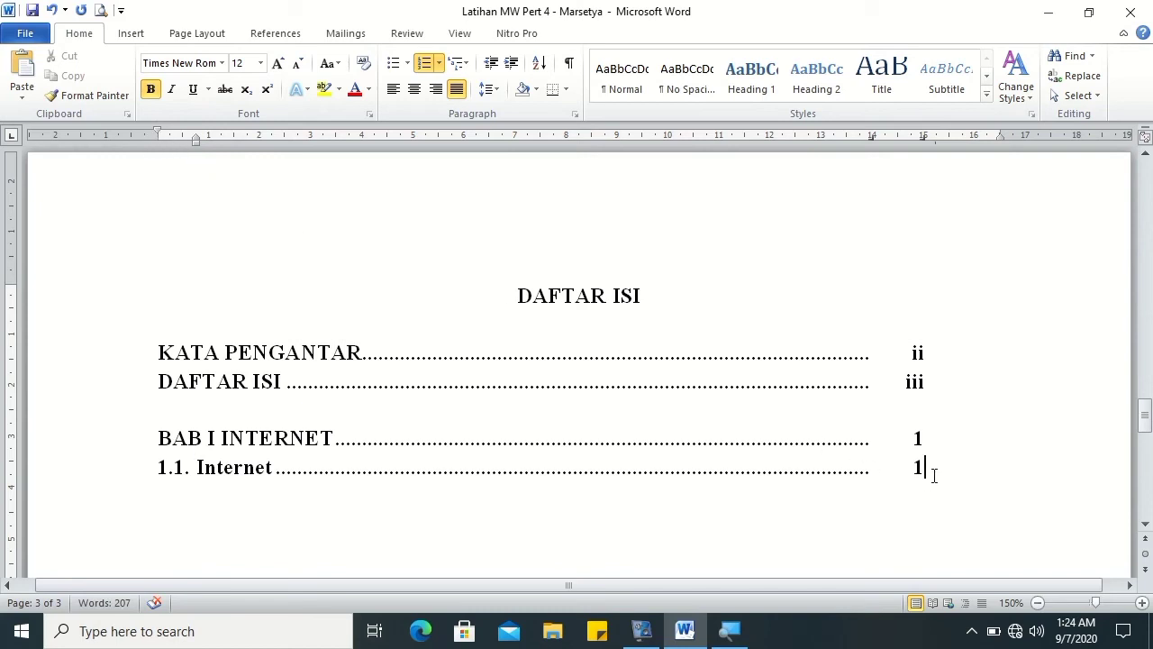
- Add entry 1.2 'Fungsi Internet' with a dot leader to page 1
key("Return")
type("fungsi Intern")
key("Tab")
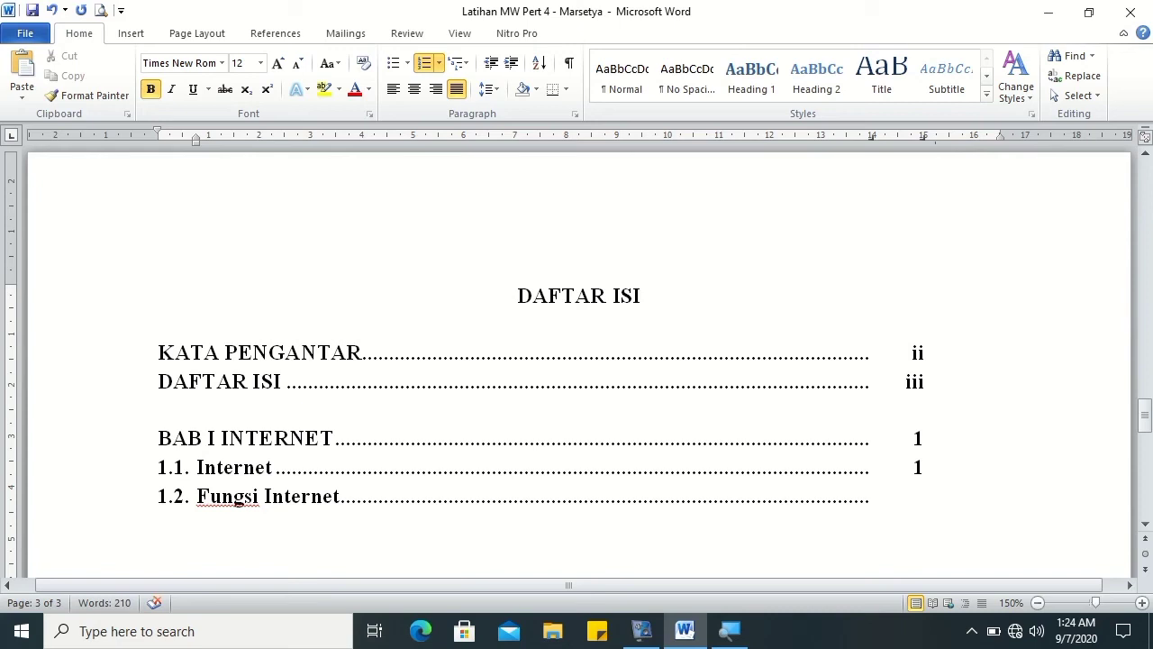
type("1")
- Add entry 1.3 'Hal yang dibutuhkan dalam Penjelajah Internet' on page 3, then end the list with a blank line
key("Return")
type("Hal yang dibutuhkan")
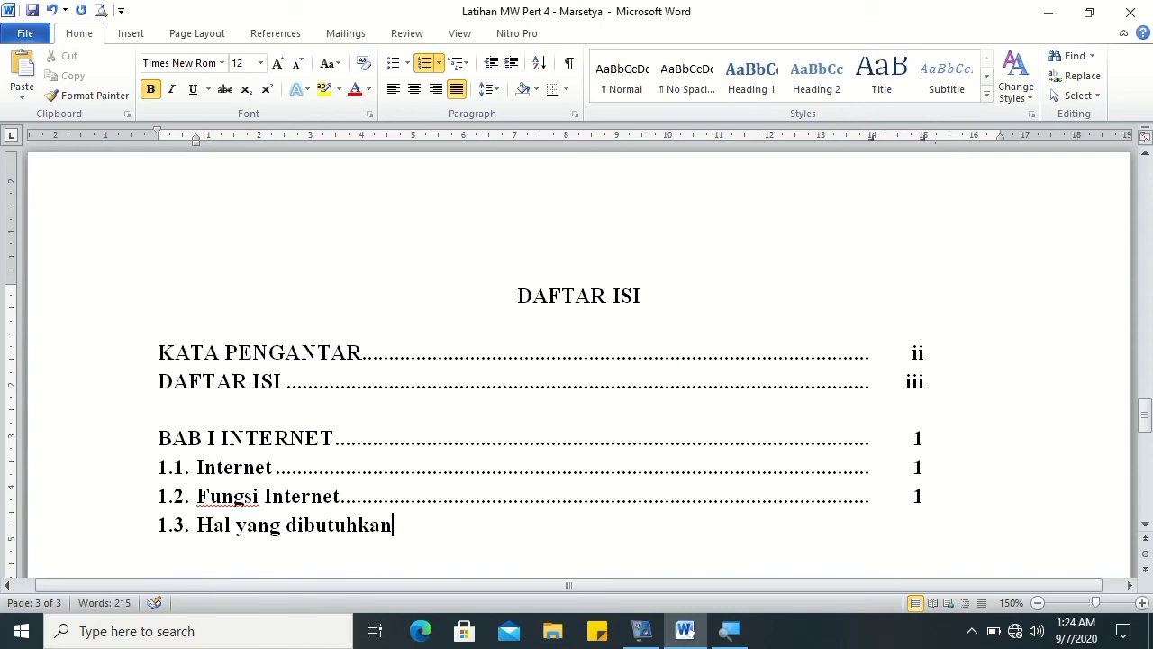
type(" dalam Penjelajah")
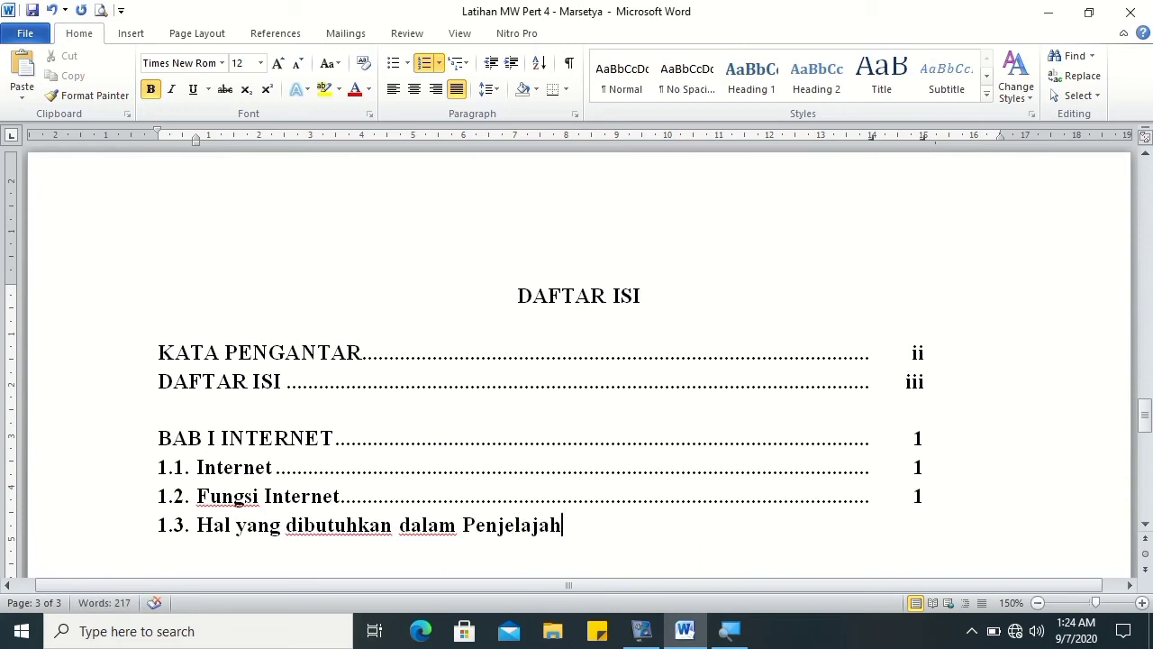
type(" Internet")
key("Tab")
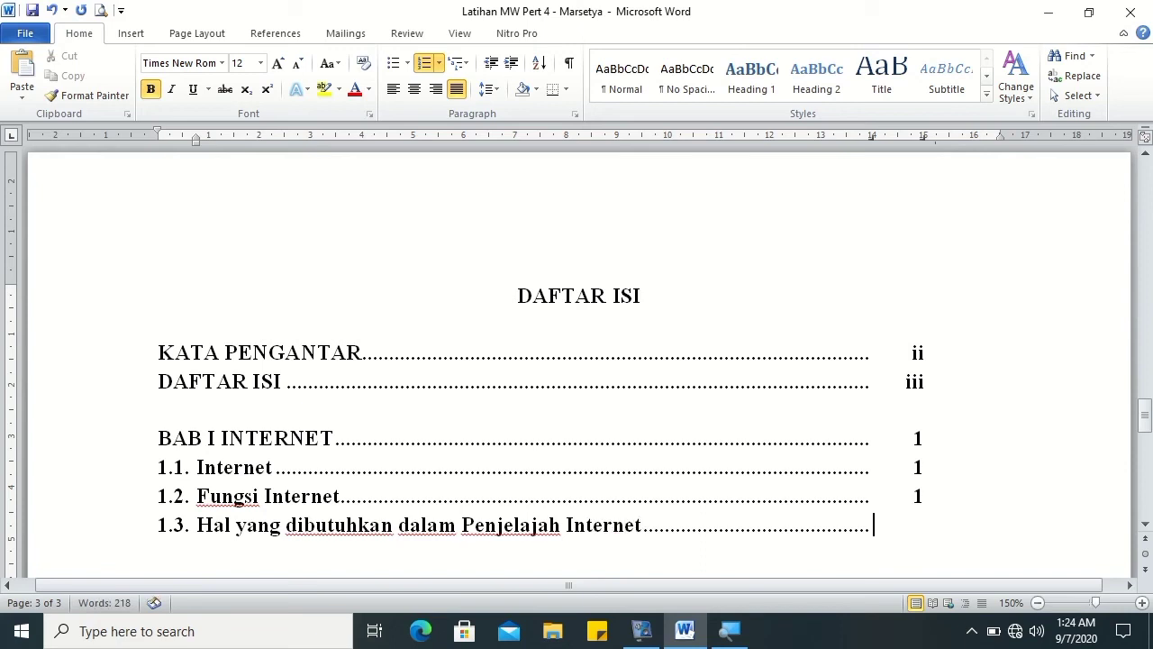
key("Tab")
type("3")
key("Return")
key("BackSpace")
key("BackSpace")
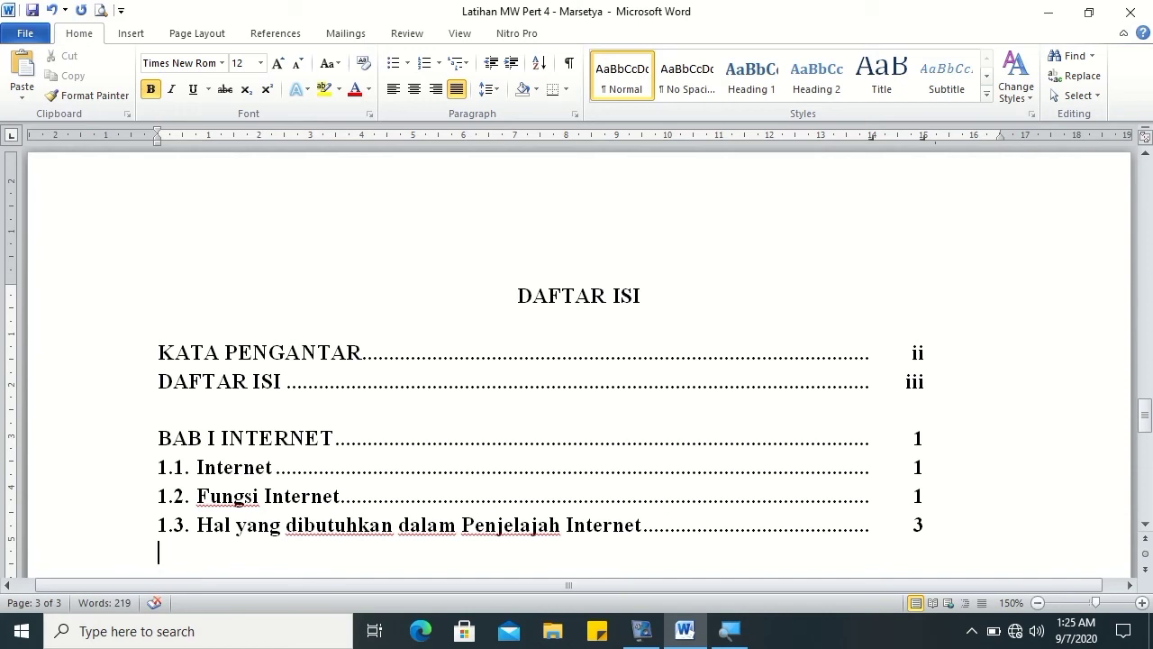
key("Return")
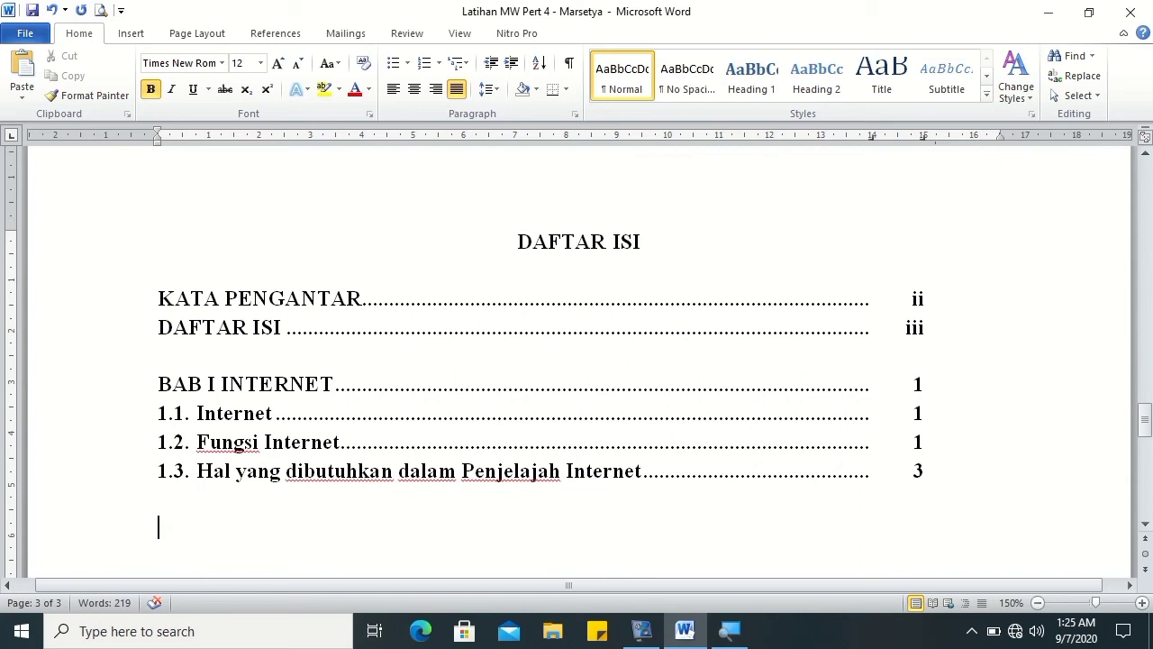
- Start the 'BAB II' heading and remove bold from entries 1.1–1.3
type("BAB")
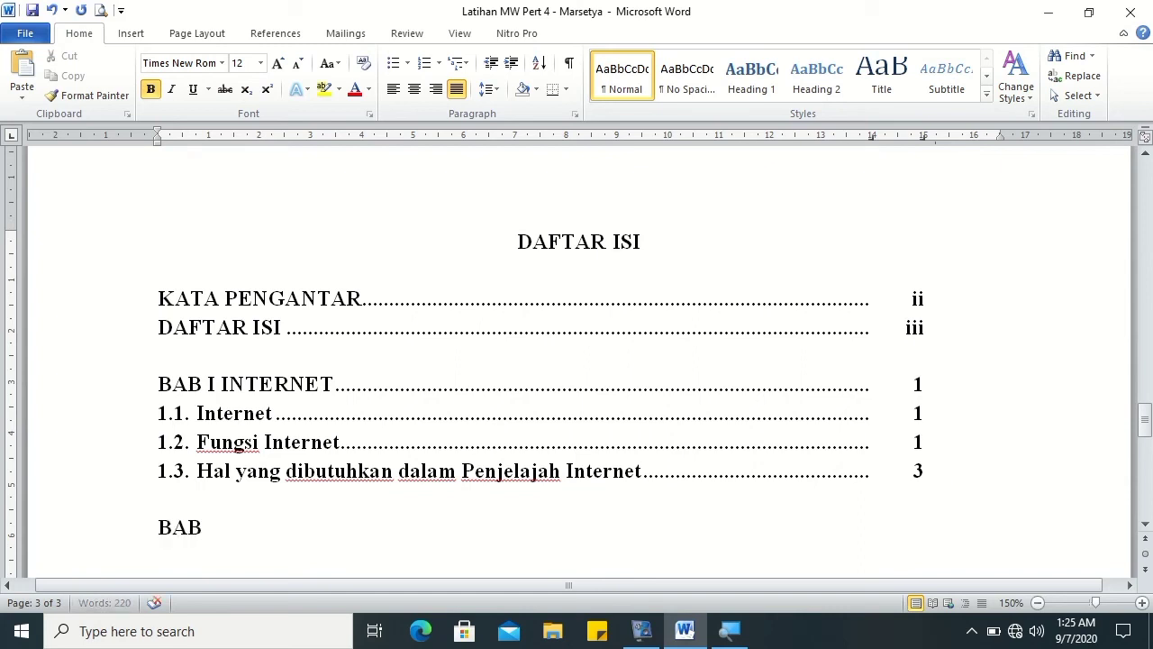
type(" i")
key("BackSpace")
type("i")
key("BackSpace")
type("II")
left_click_drag(931, 473, 261, 423)
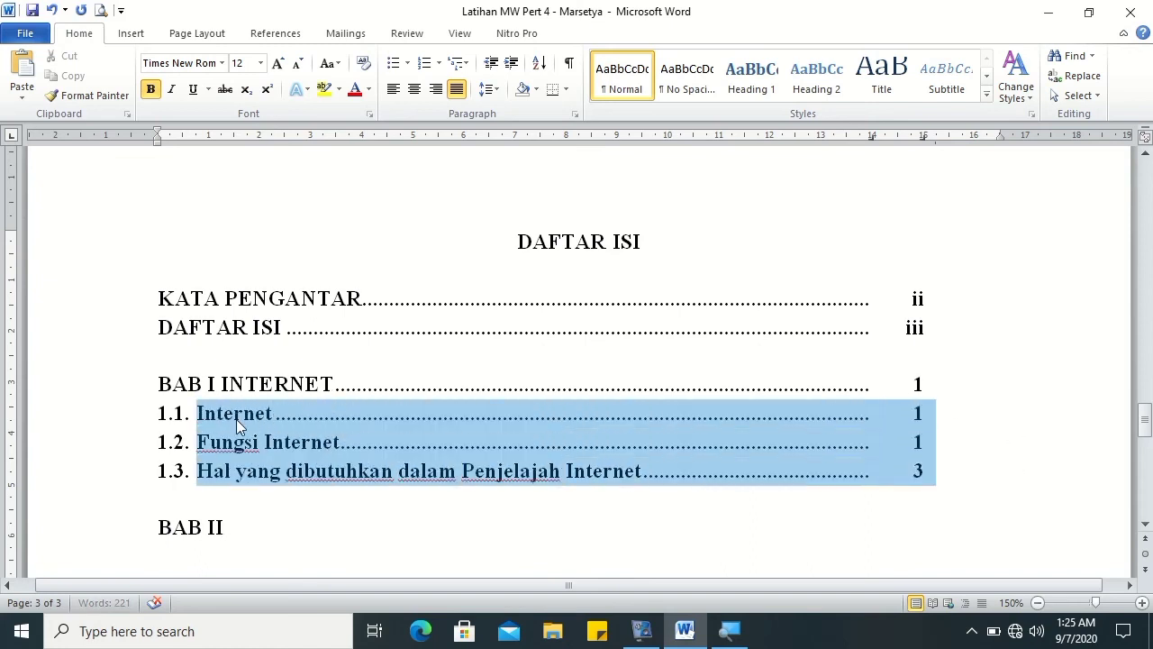
key("ctrl+b")
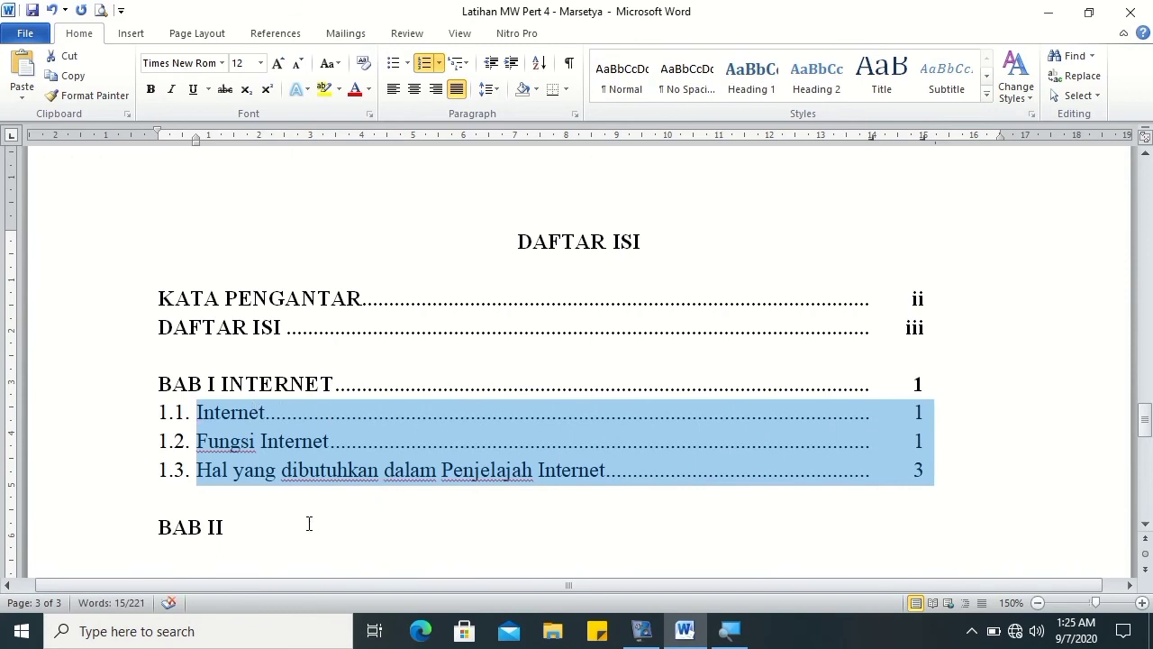
- Complete the heading as 'BAB II WEB BROWSER' with a dot leader to page 4
left_click(308, 523)
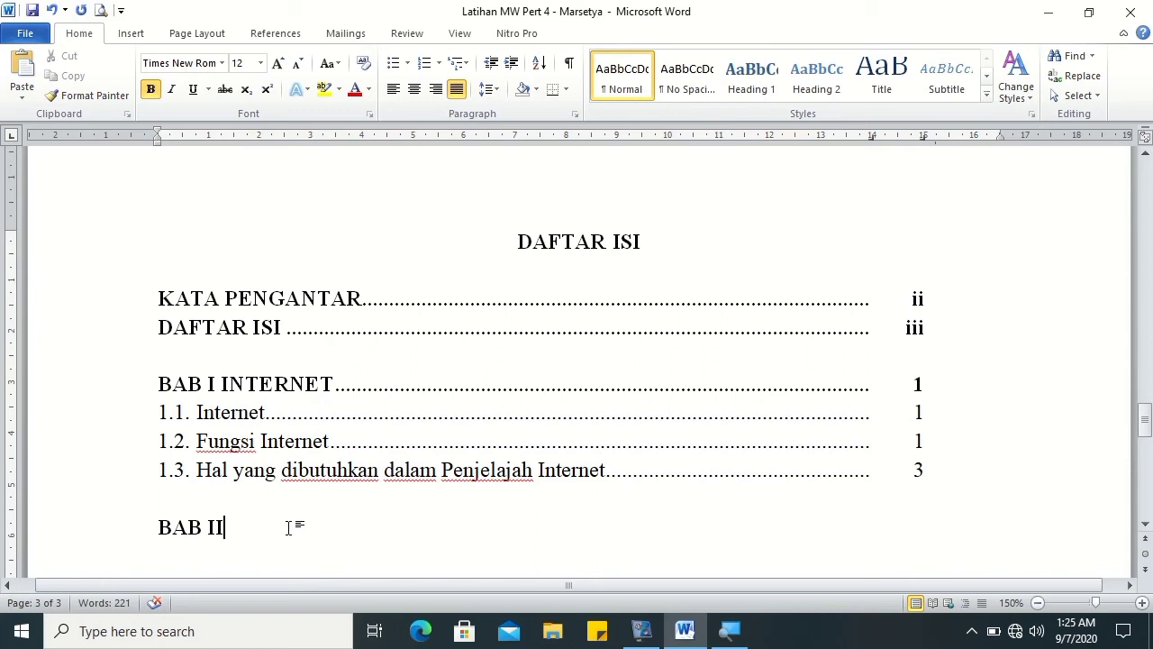
type("WEB BROWSER")
key("Tab")
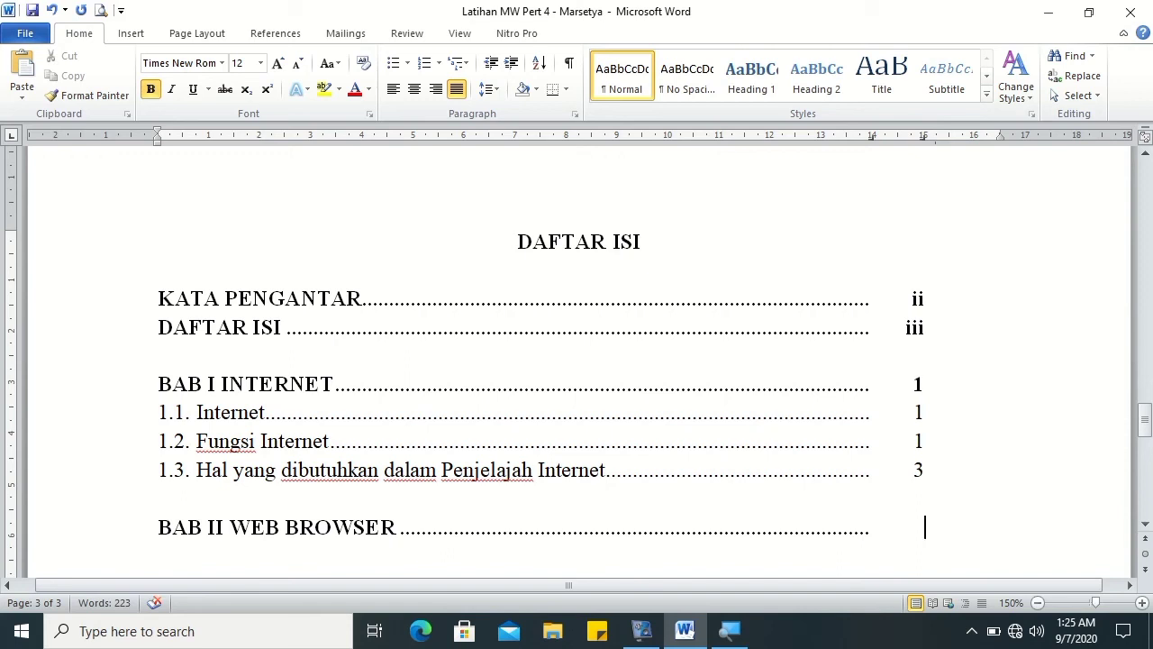
type("4")
left_click_drag(1145, 421, 1145, 429)
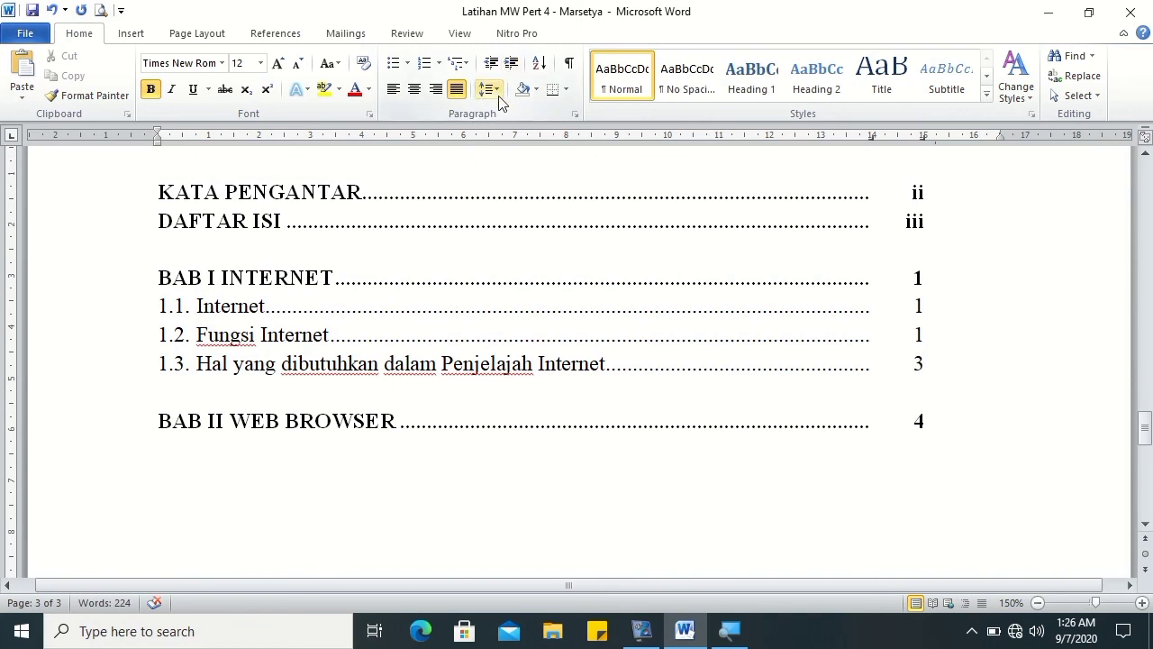
- Add a level-two multilevel-list line beneath BAB II WEB BROWSER
left_click(461, 63)
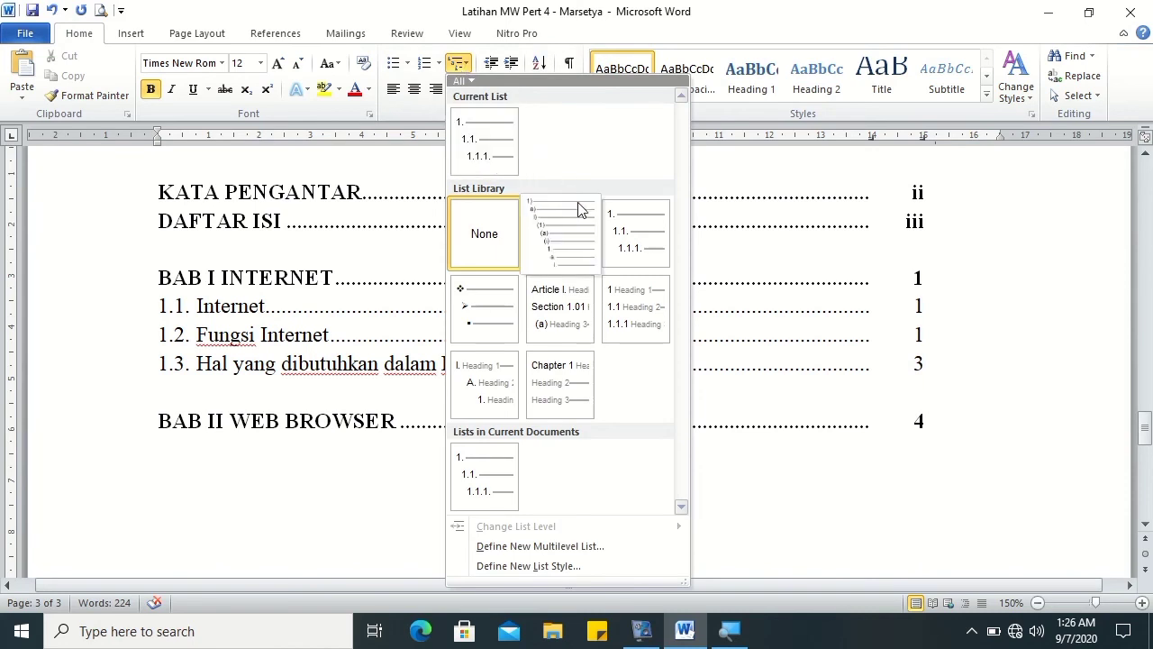
left_click(659, 252)
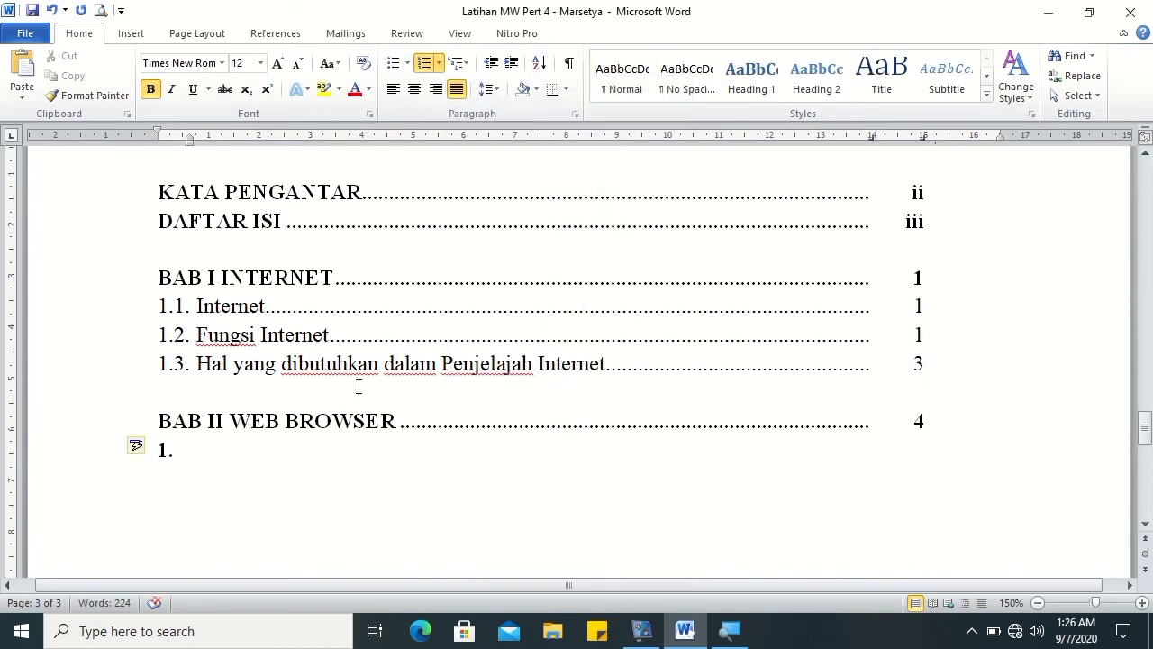
left_click(458, 63)
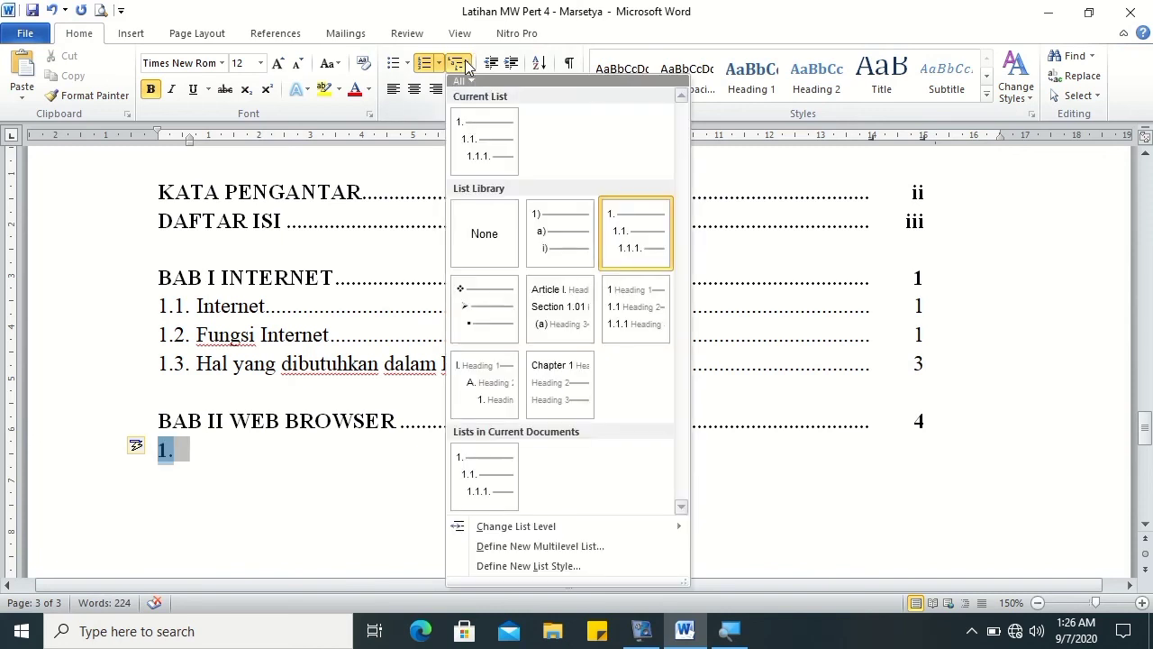
mouse_move(532, 526)
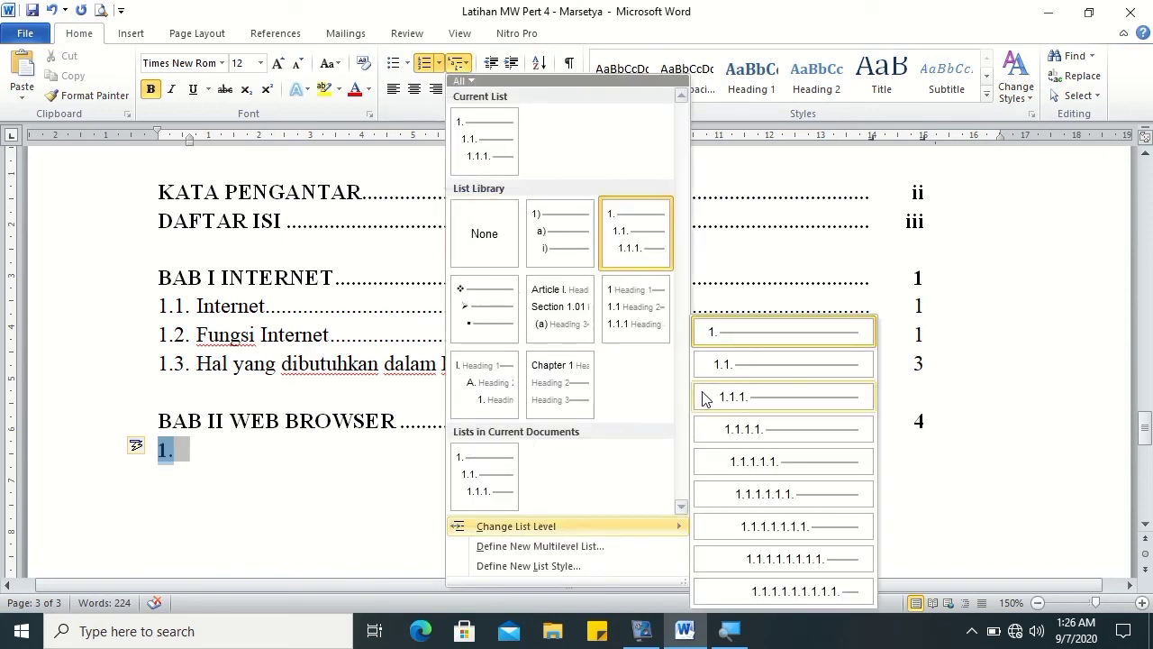
left_click(726, 361)
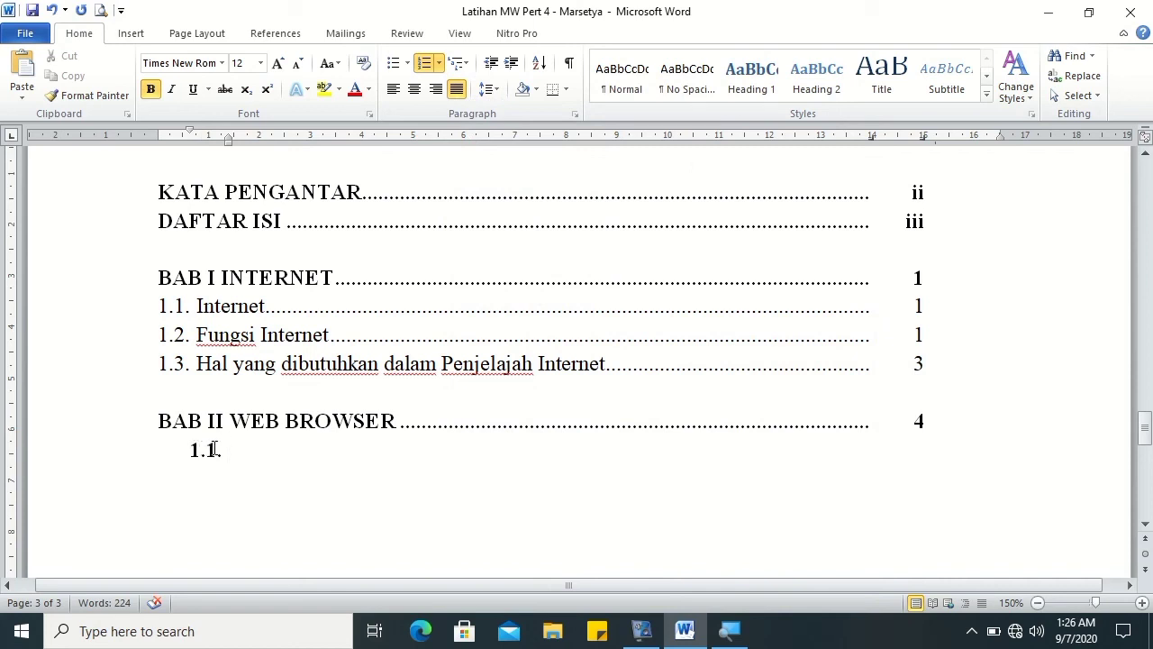
- Continue the previous list with the value advanced to 2 so it reads 2.1., with bold off
left_click(441, 62)
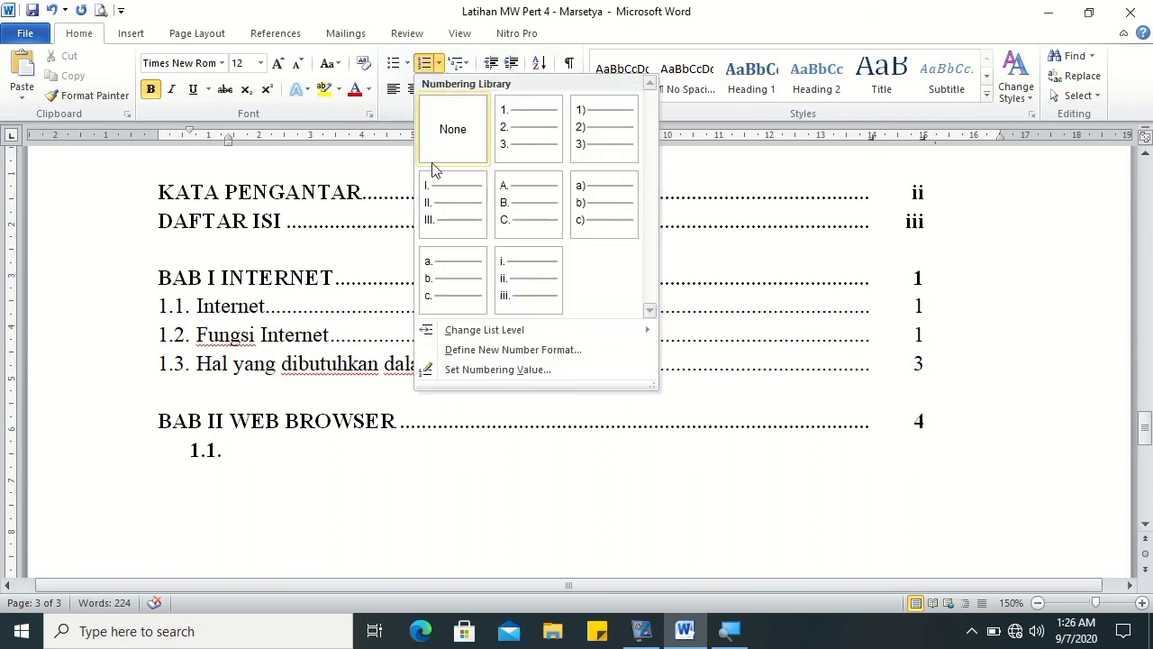
left_click(454, 371)
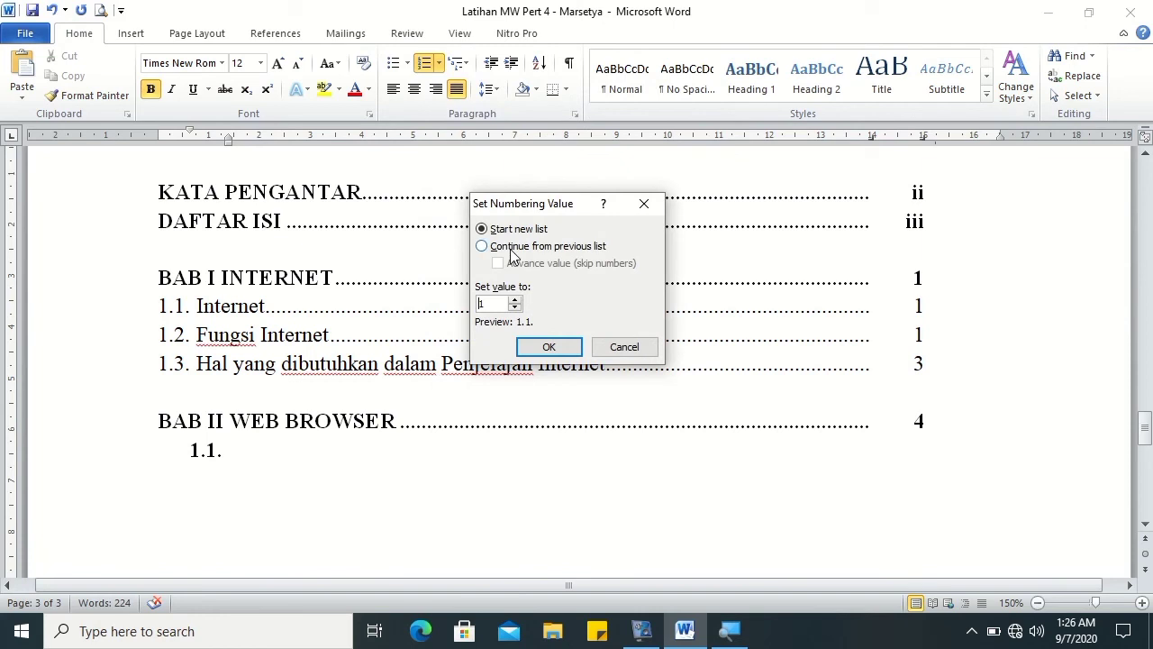
left_click(511, 252)
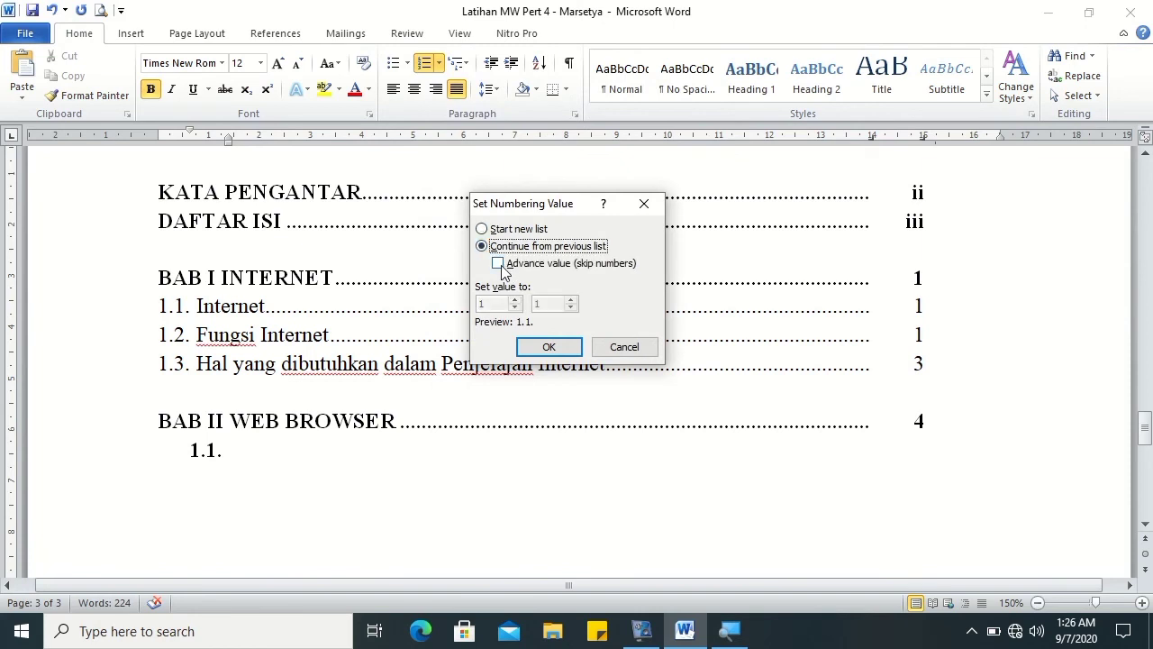
left_click(499, 265)
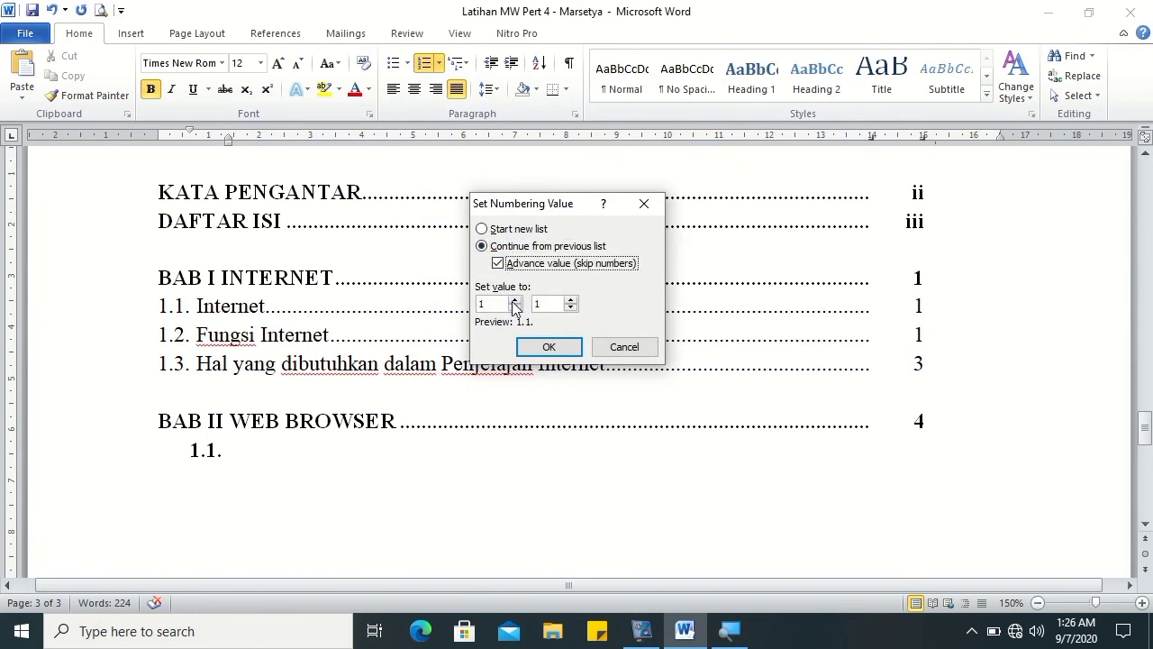
left_click(513, 301)
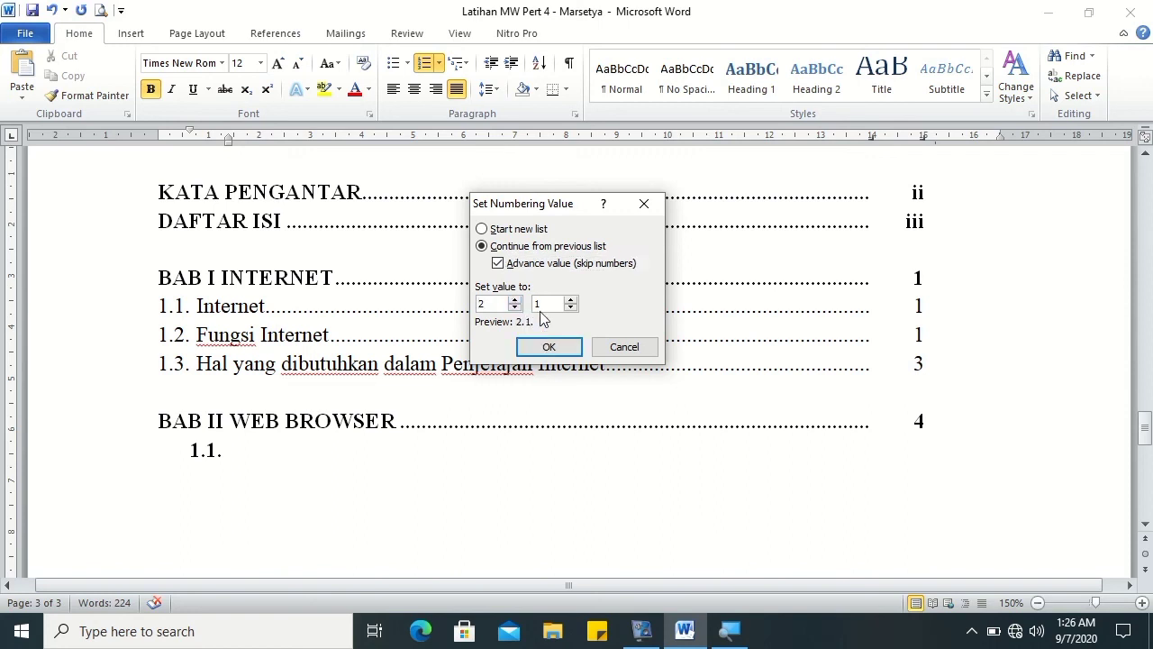
left_click(541, 347)
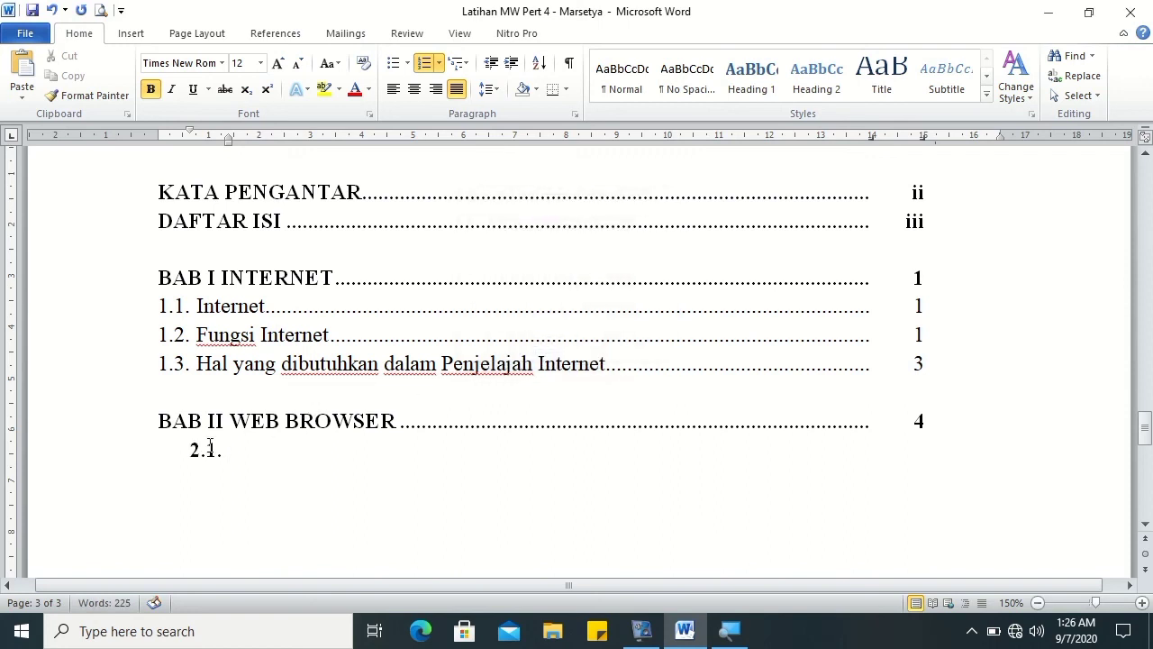
key("ctrl+b")
- Drag the 2.1. line's left indent to the margin
left_click_drag(228, 143, 160, 133)
left_click(170, 451)
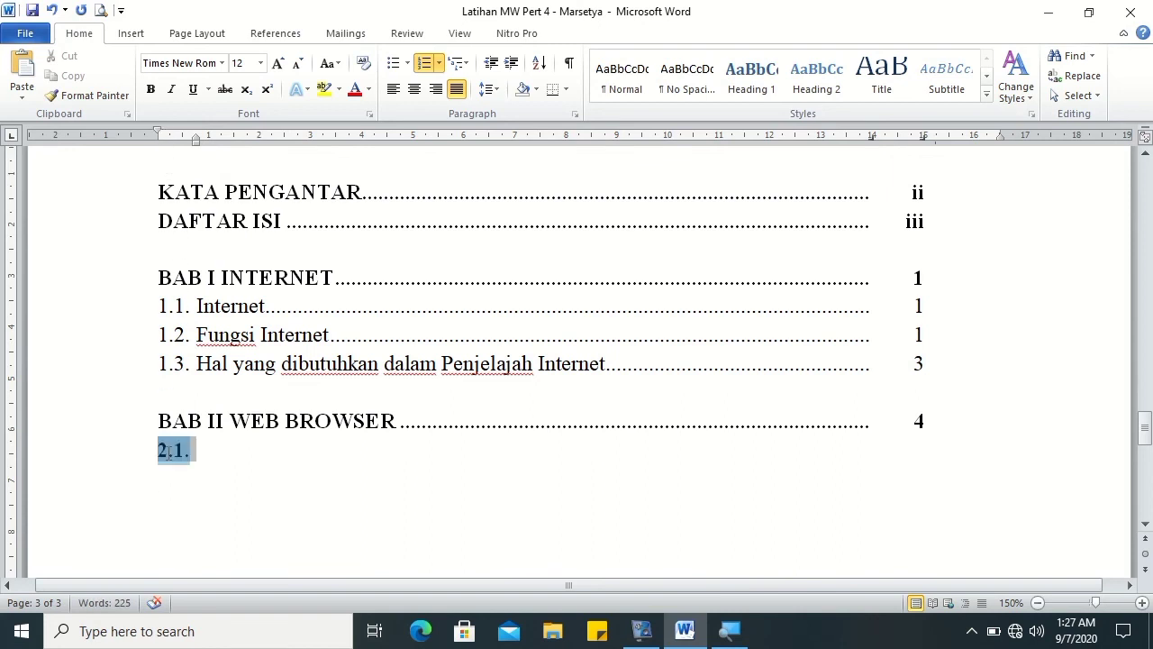
left_click(226, 439)
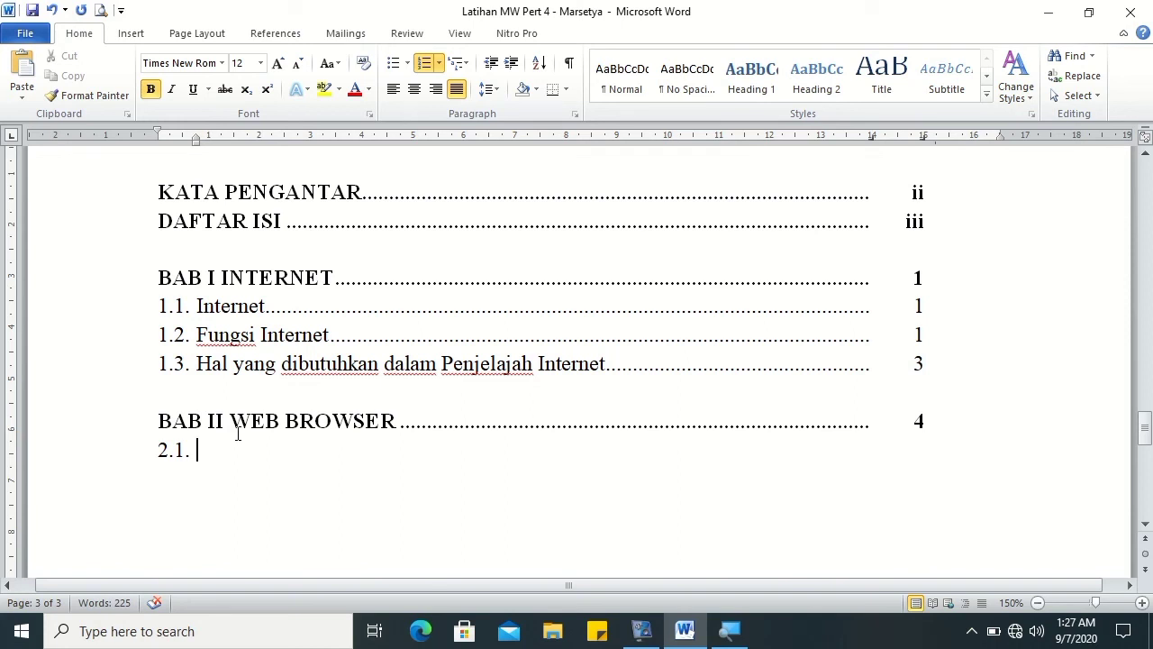
- Type the non-bold title 'pengertian Web Browser' after 2.1
type("p")
key("BackSpace")
type("PE")
key("BackSpace")
key("BackSpace")
type("pe")
key("BackSpace")
key("BackSpace")
key("ctrl+b")
type("pengertian Web ")
type("B")
type("s")
key("BackSpace")
type("s")
key("BackSpace")
type("wser")
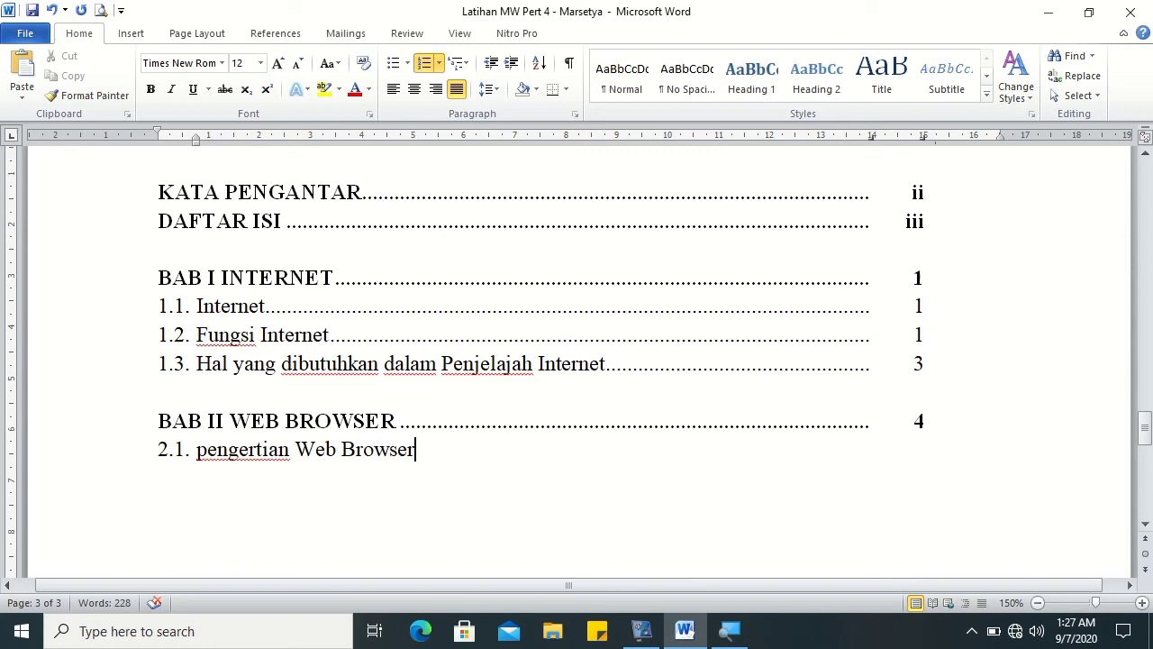
- Capitalize the 2.1. title to 'Pengertian Web Browser' with Change Case and run a dotted leader after it
left_click(330, 63)
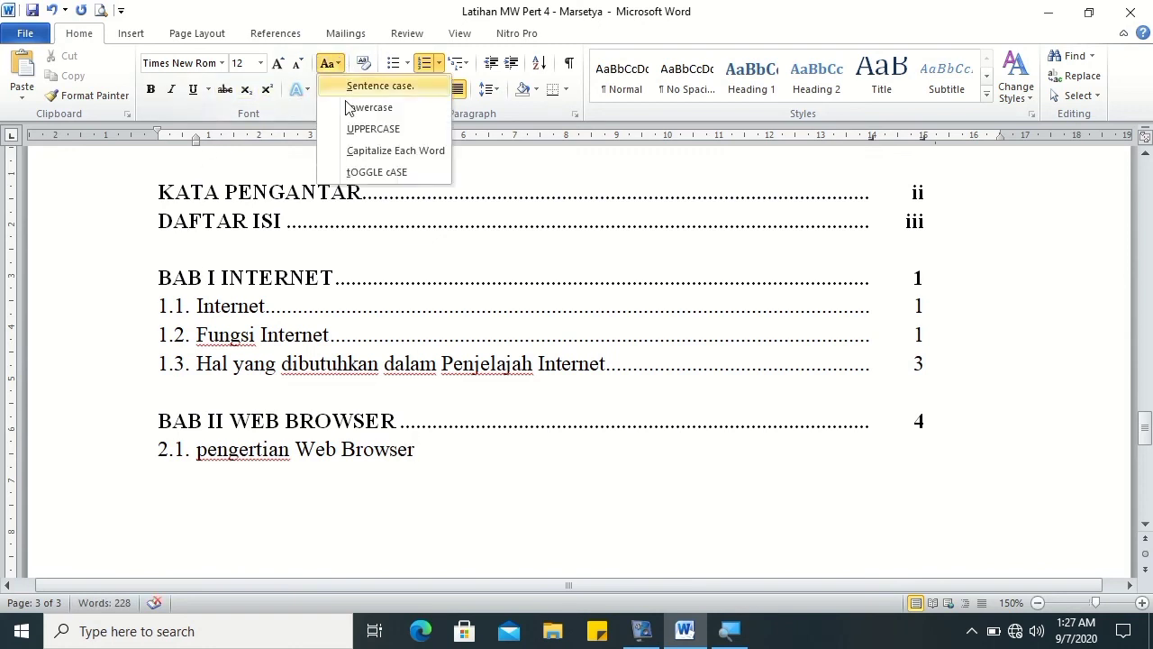
left_click(357, 154)
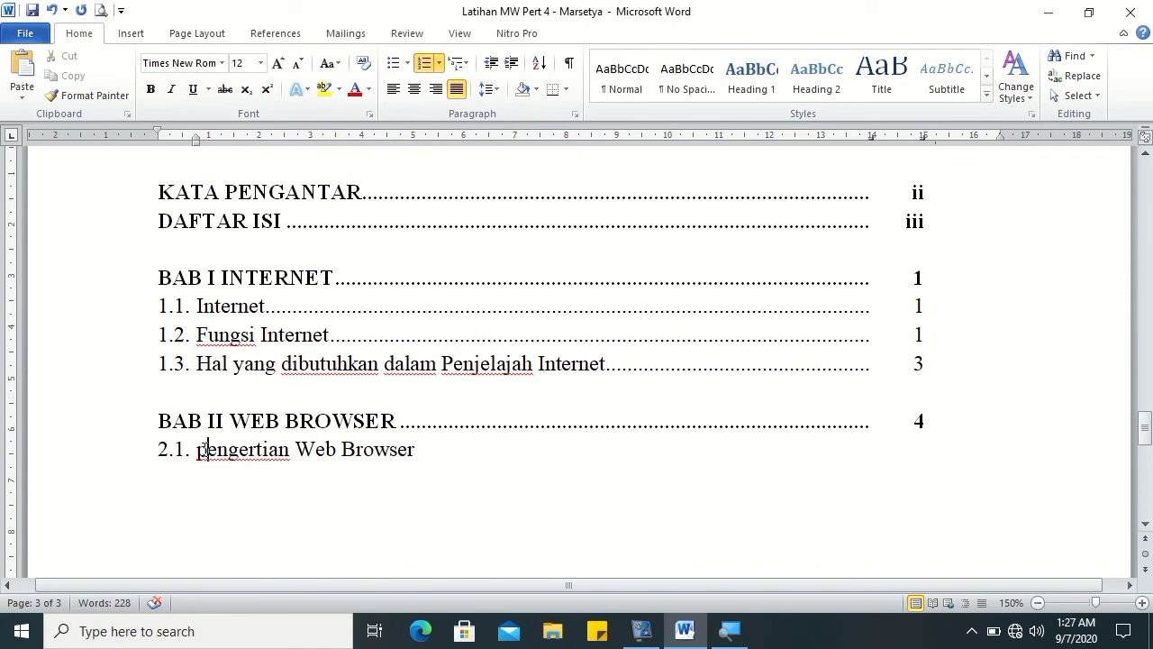
left_click_drag(196, 448, 207, 448)
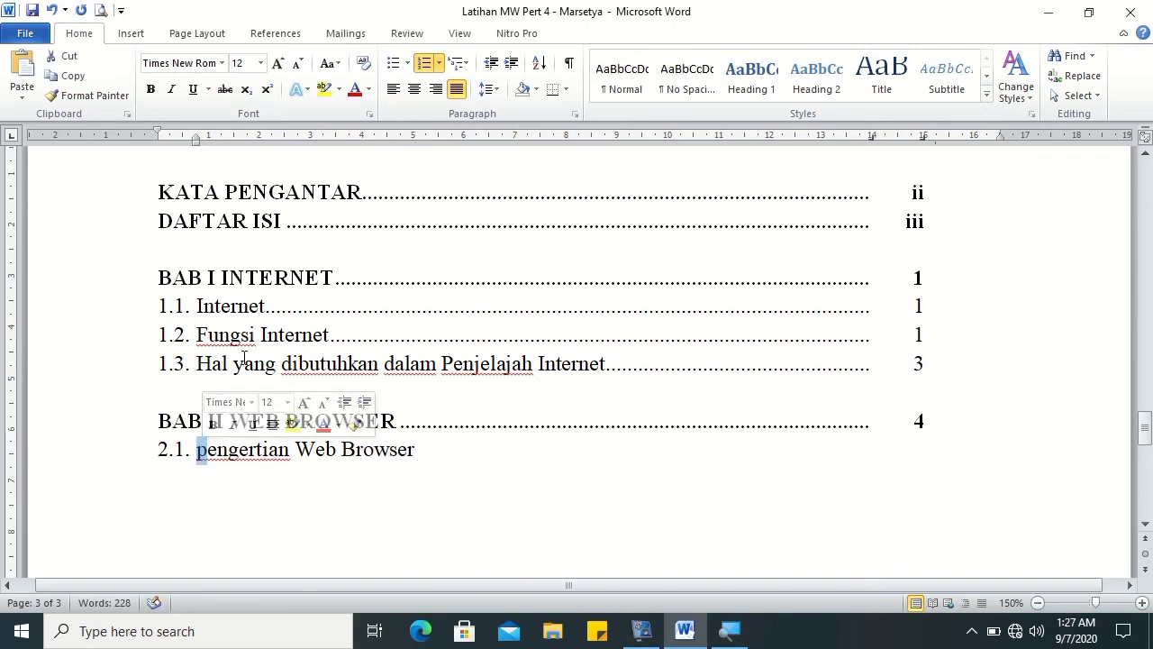
left_click(202, 450)
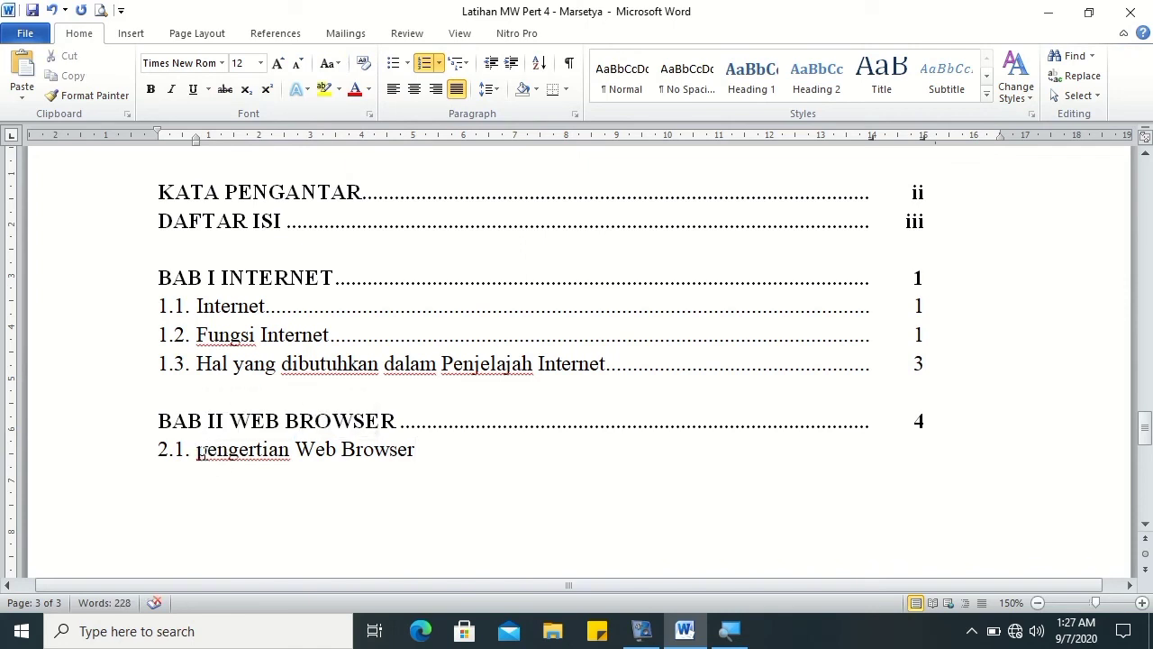
left_click(330, 63)
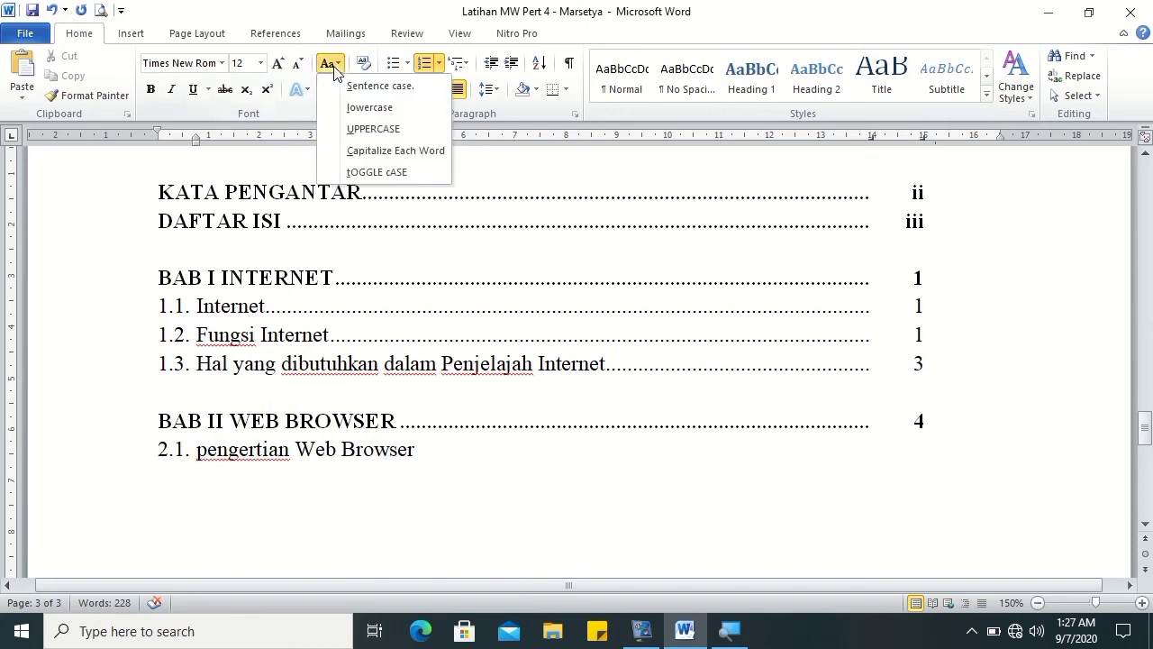
left_click(338, 151)
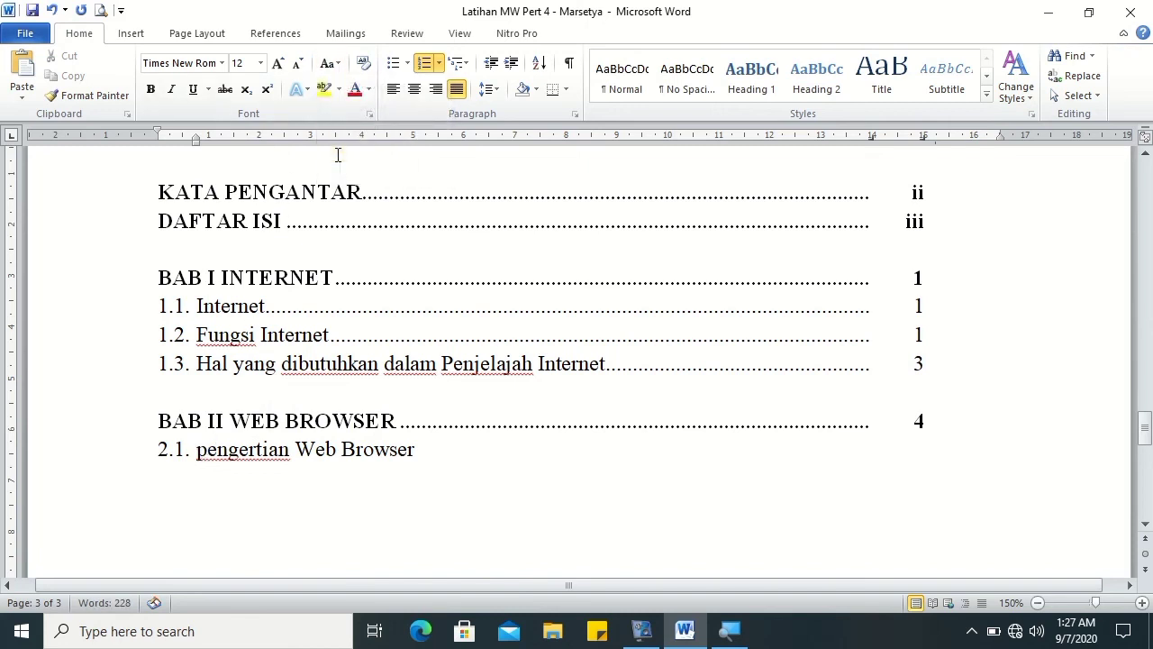
left_click(330, 63)
left_click(336, 86)
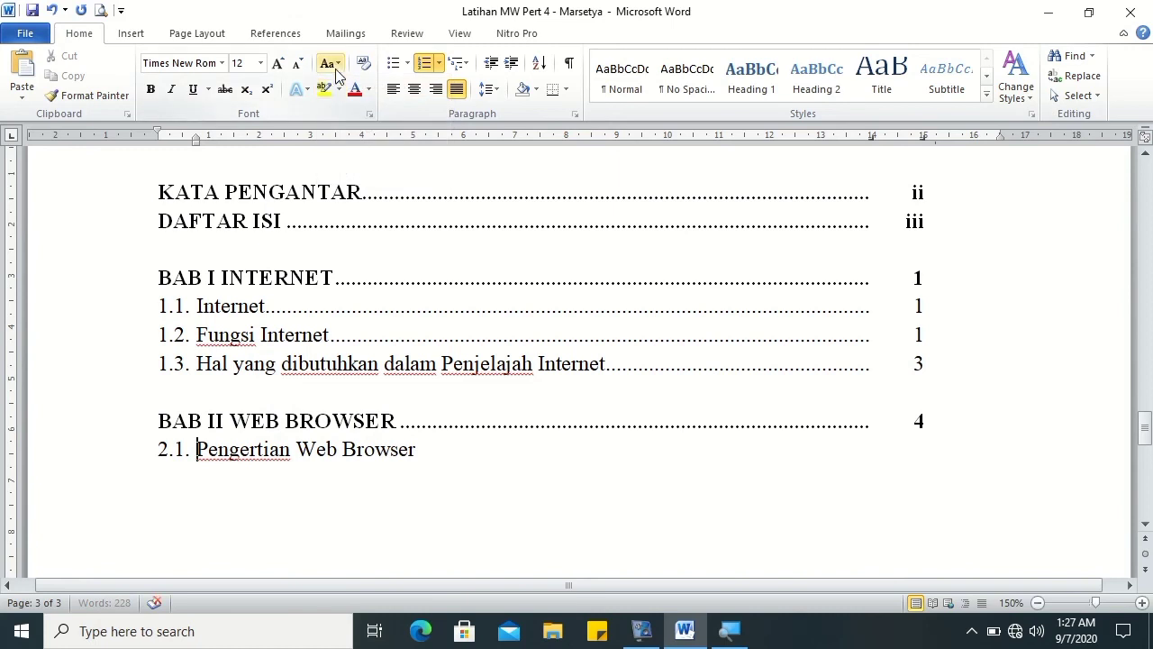
left_click(333, 65)
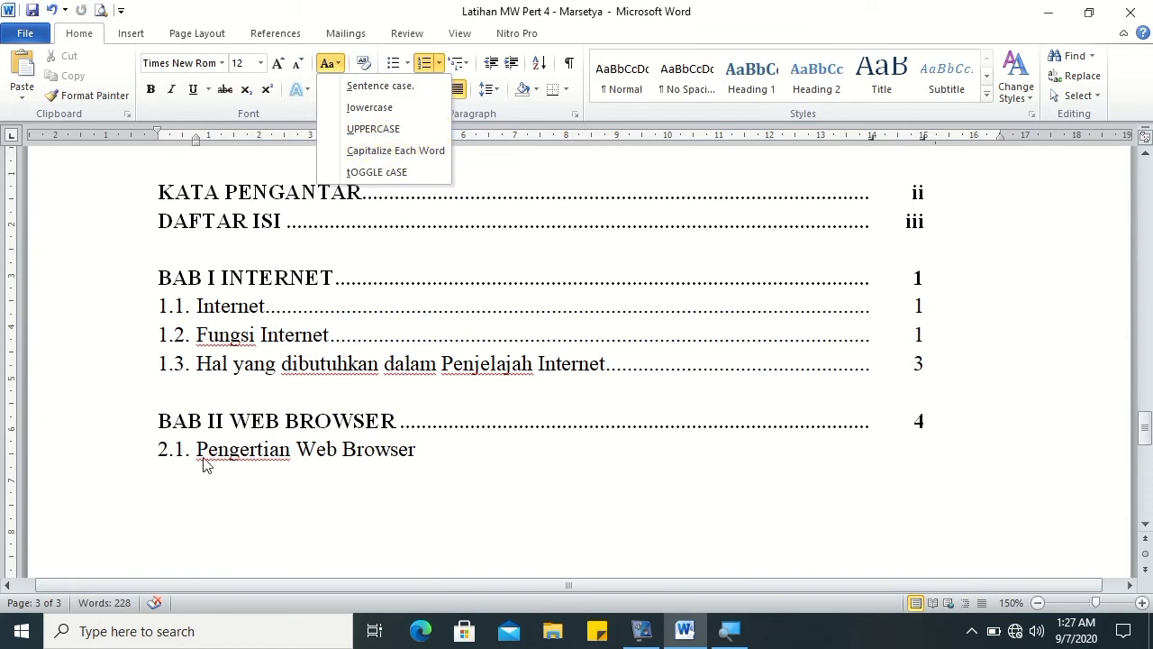
left_click(424, 452)
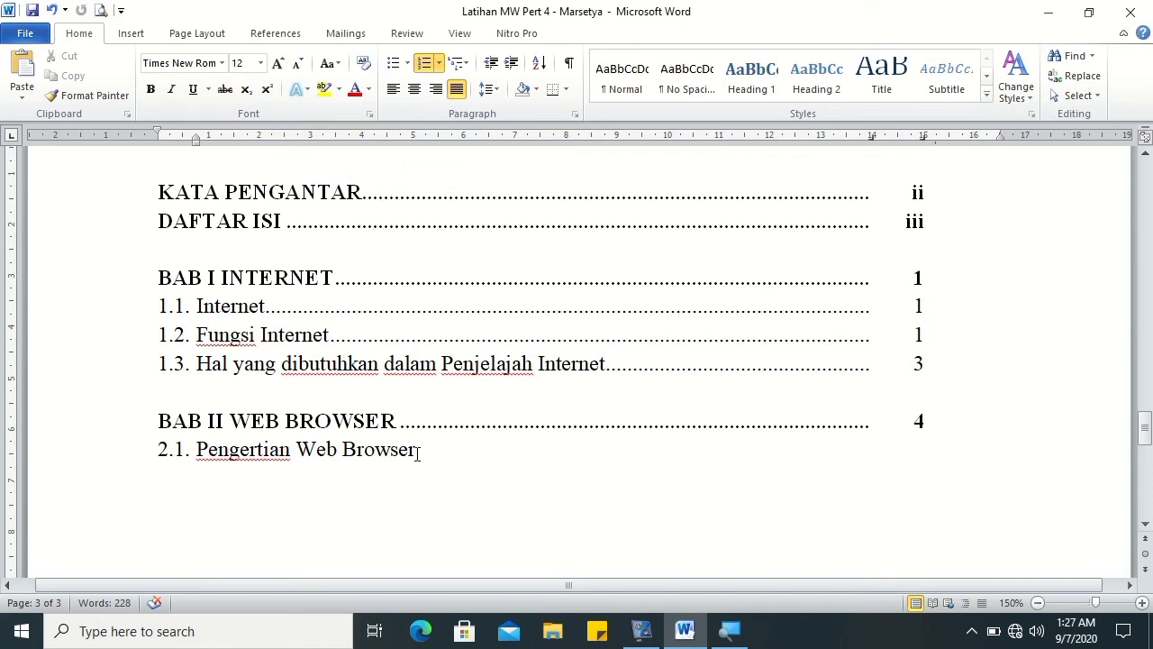
key("Tab")
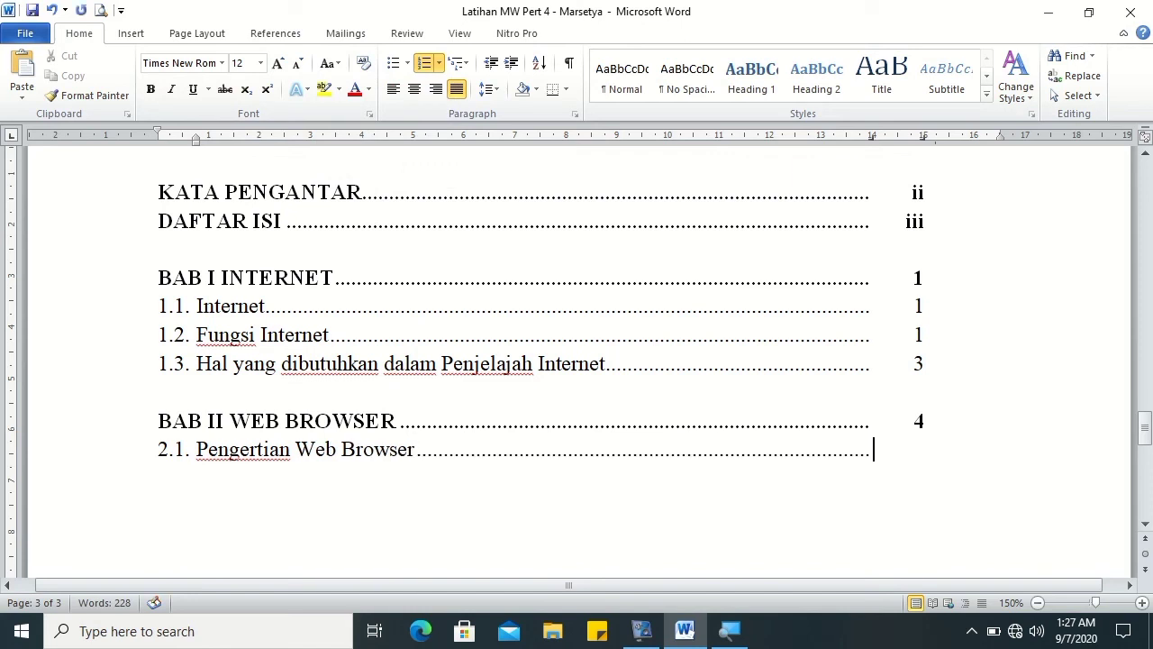
- Give entry 2.1 page 4 and add '2.2. Fungsi Web Browser' dotted to page 5
type("4")
key("Return")
type("Fungsi Web Bro")
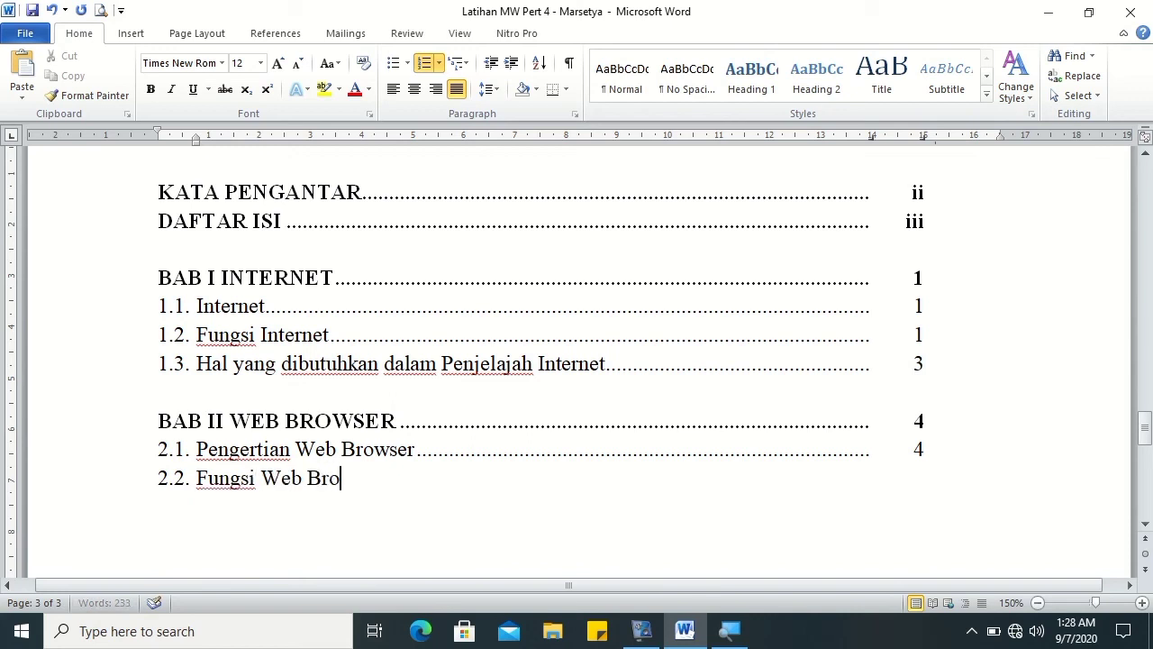
type("wser")
key("Tab")
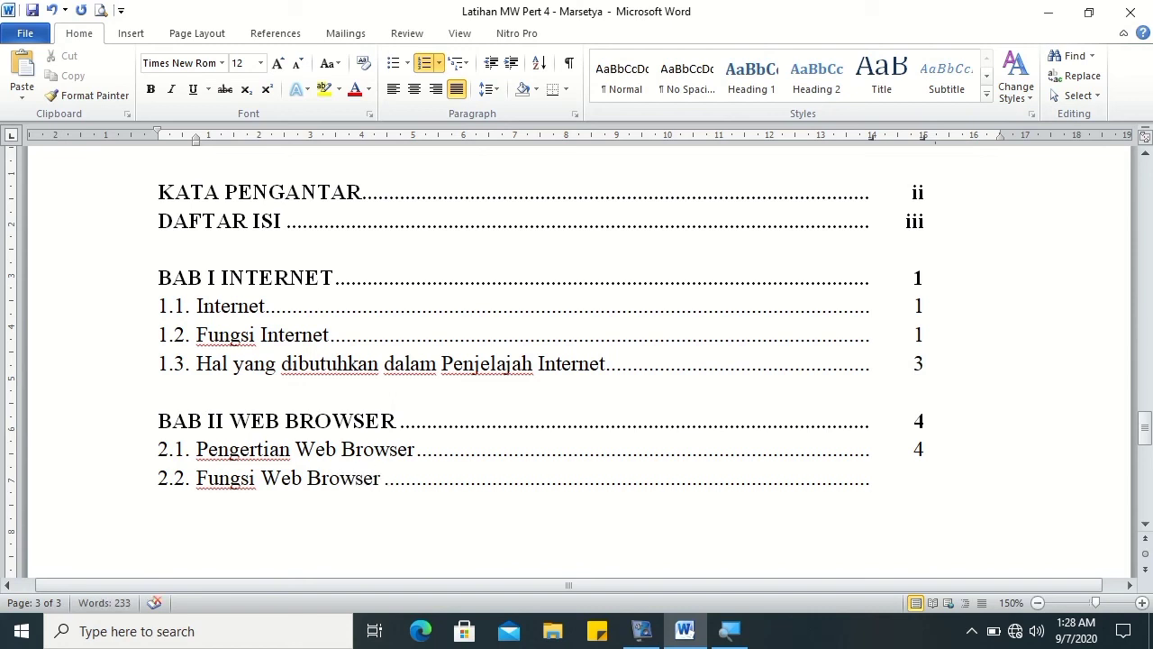
type("5")
- Add an unnumbered empty line below 2.2 with a tab leader
key("Return")
key("BackSpace")
key("BackSpace")
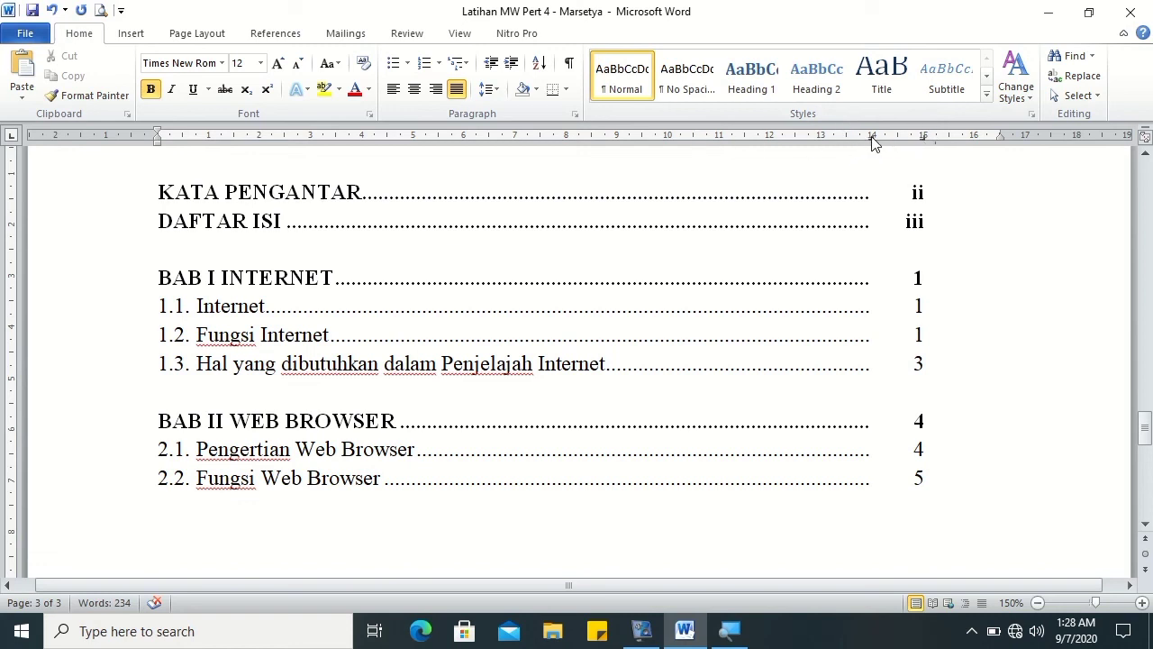
key("Tab")
- Clear all tab stops from the empty line below 2.2 in the Paragraph Tabs dialog
left_click(572, 115)
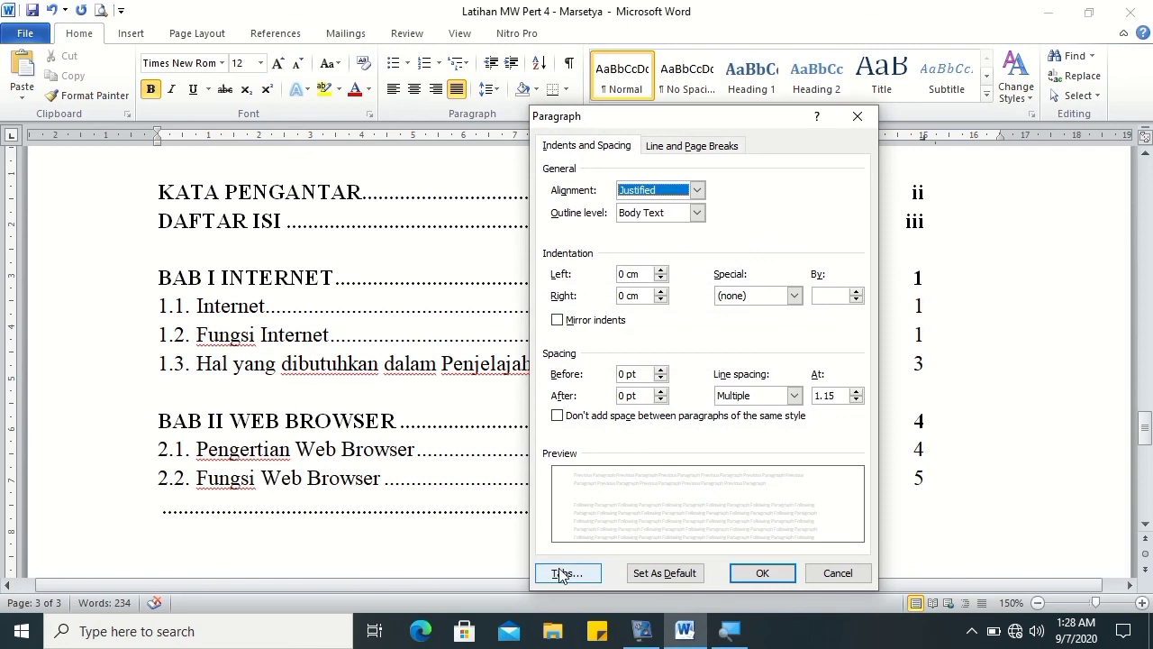
left_click(561, 572)
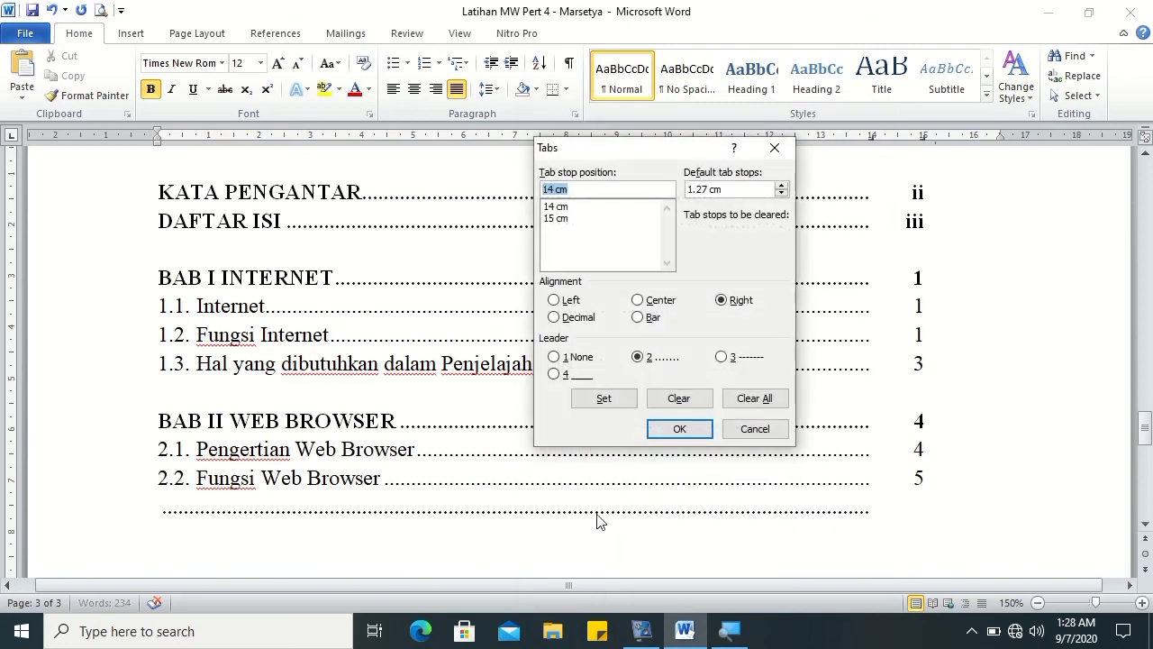
left_click(744, 403)
left_click(696, 428)
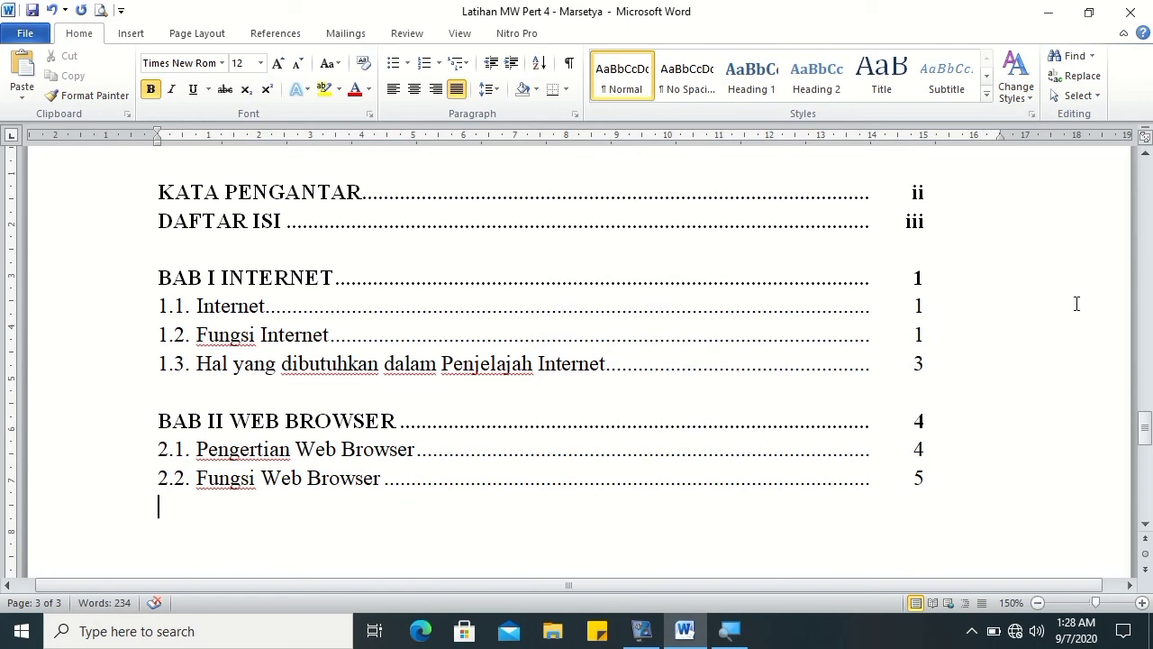
left_click_drag(1146, 428, 1144, 431)
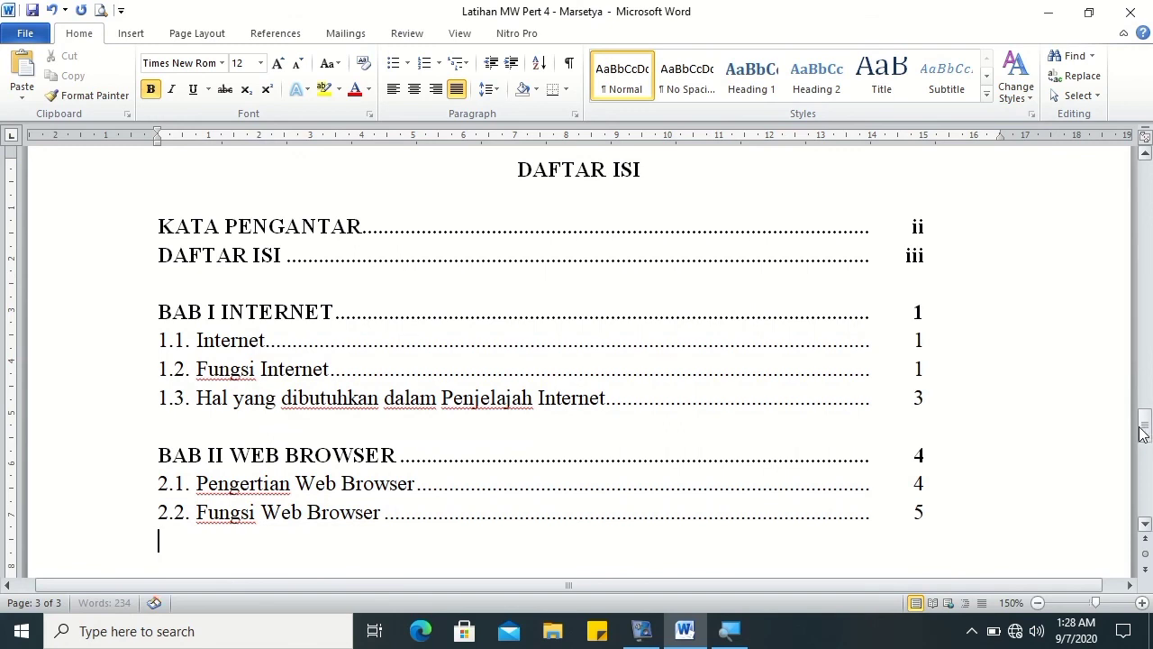